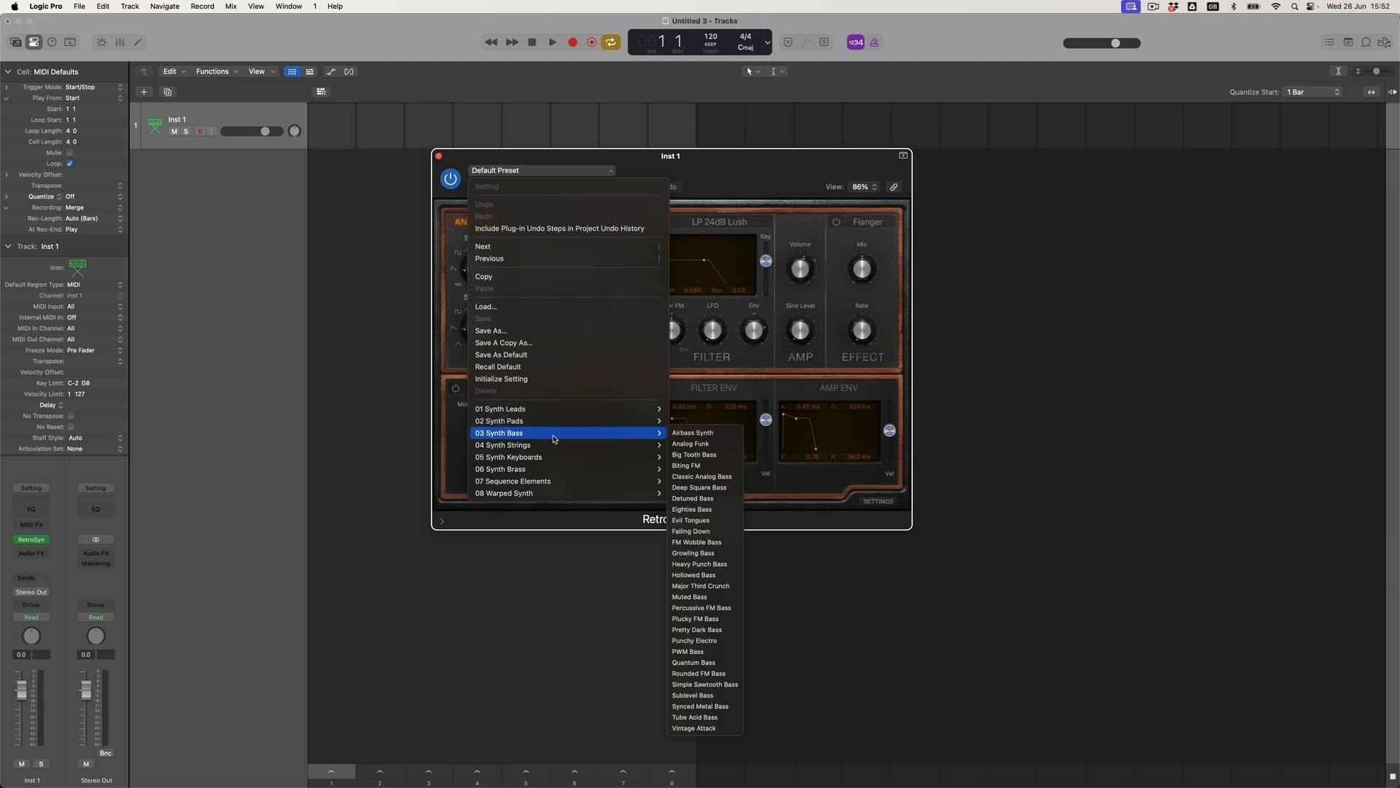
Load the Punchy Electro Synth Bass preset into Retro Synth and close the synth window.
{"action": "left_click", "coordinate": [693, 640]}
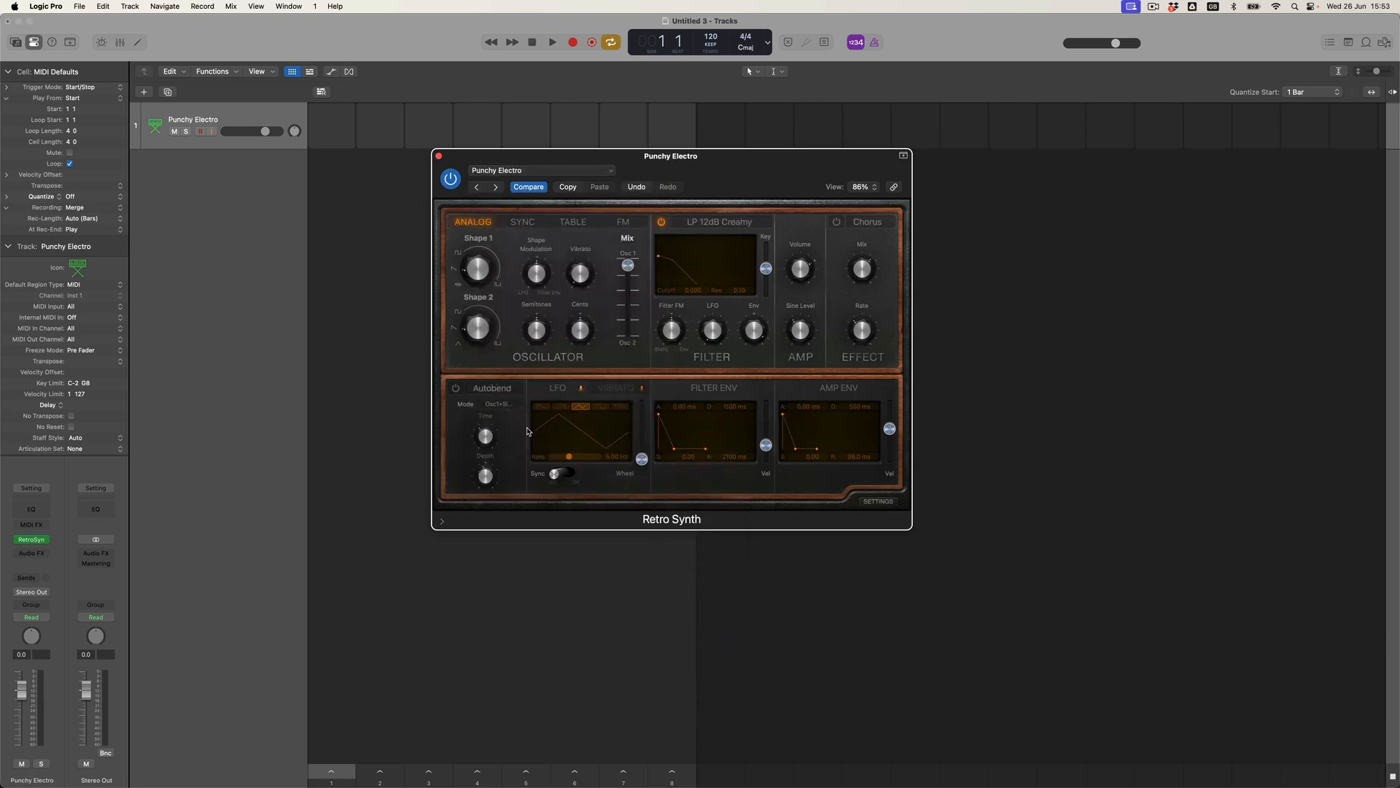
{"action": "left_click", "coordinate": [439, 158]}
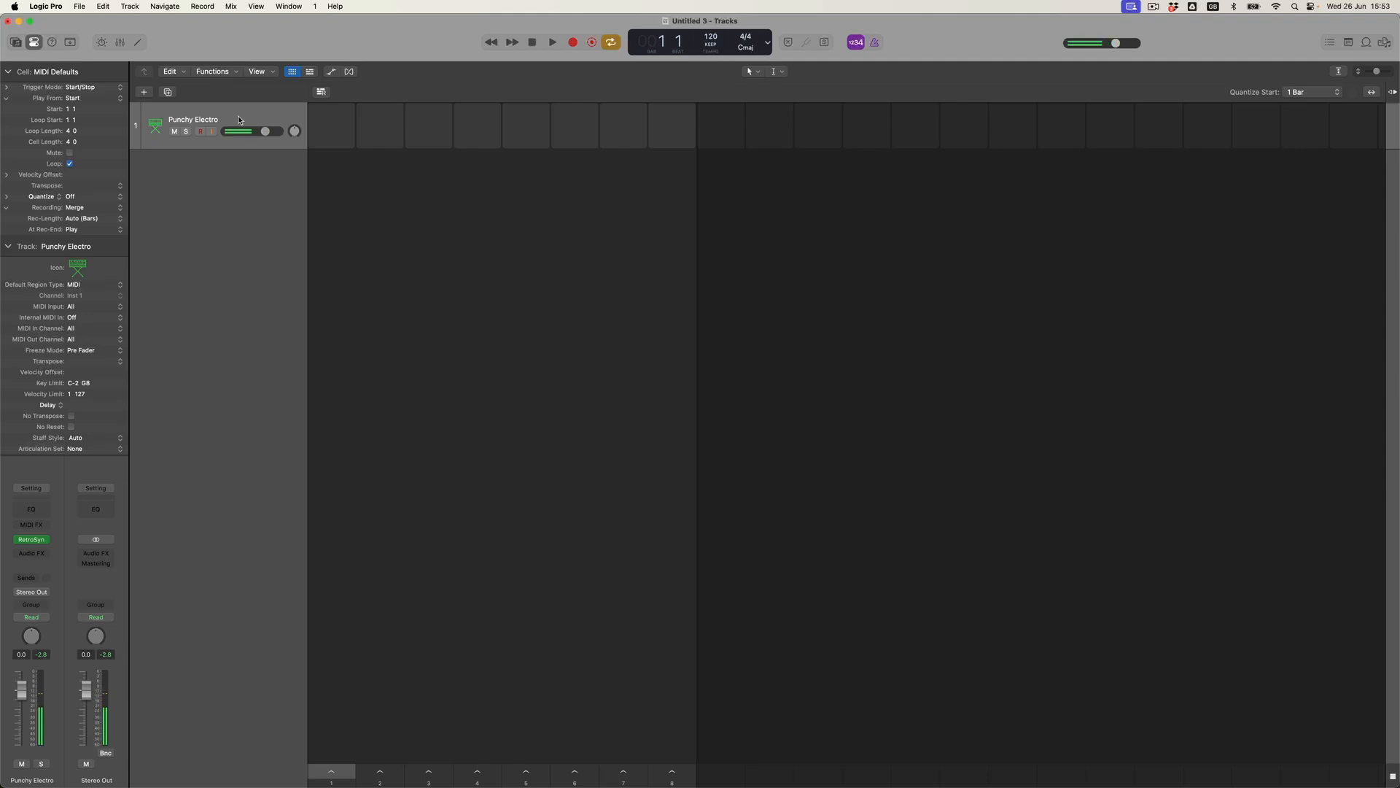
Create an empty MIDI cell in slot one of the Punchy Electro track.
{"action": "mouse_move", "coordinate": [315, 111]}
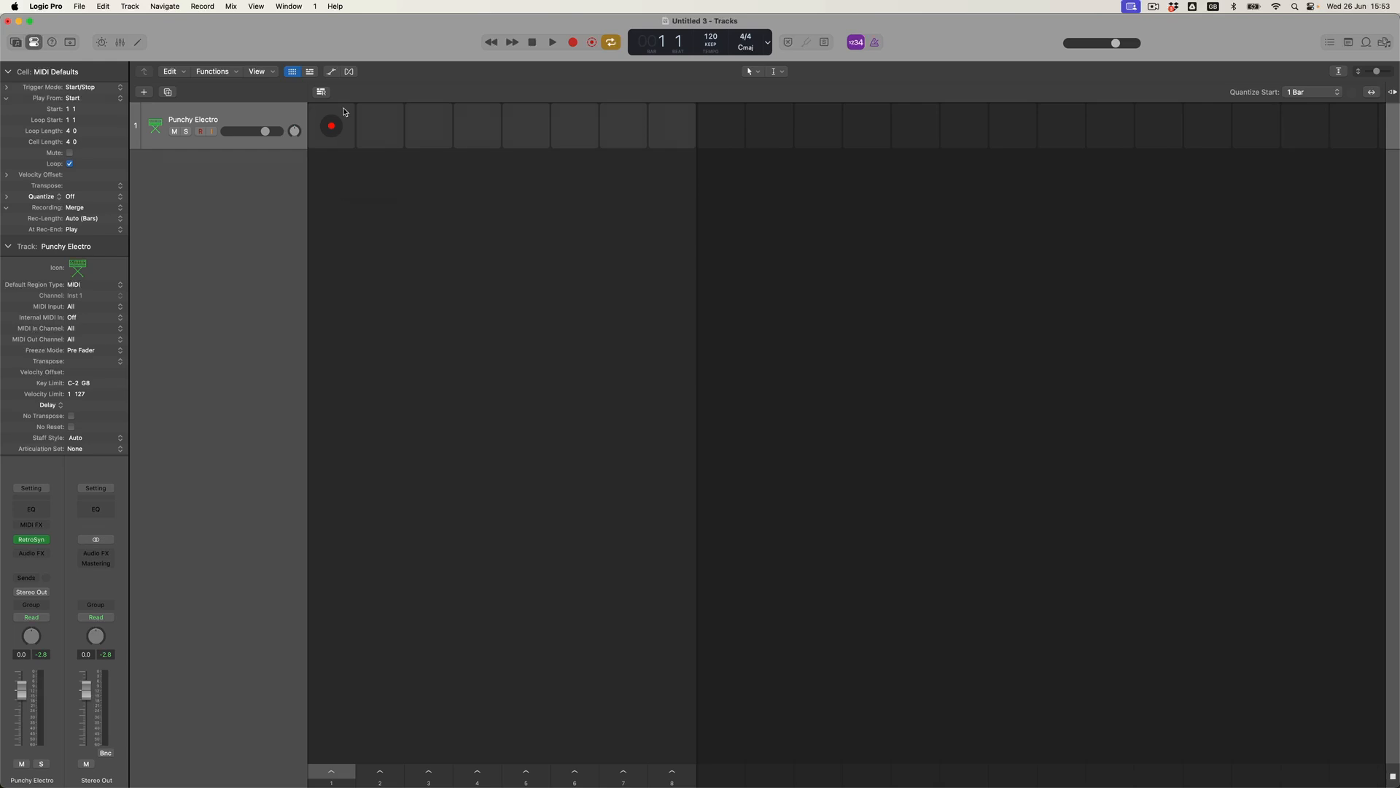
{"action": "right_click", "coordinate": [346, 111]}
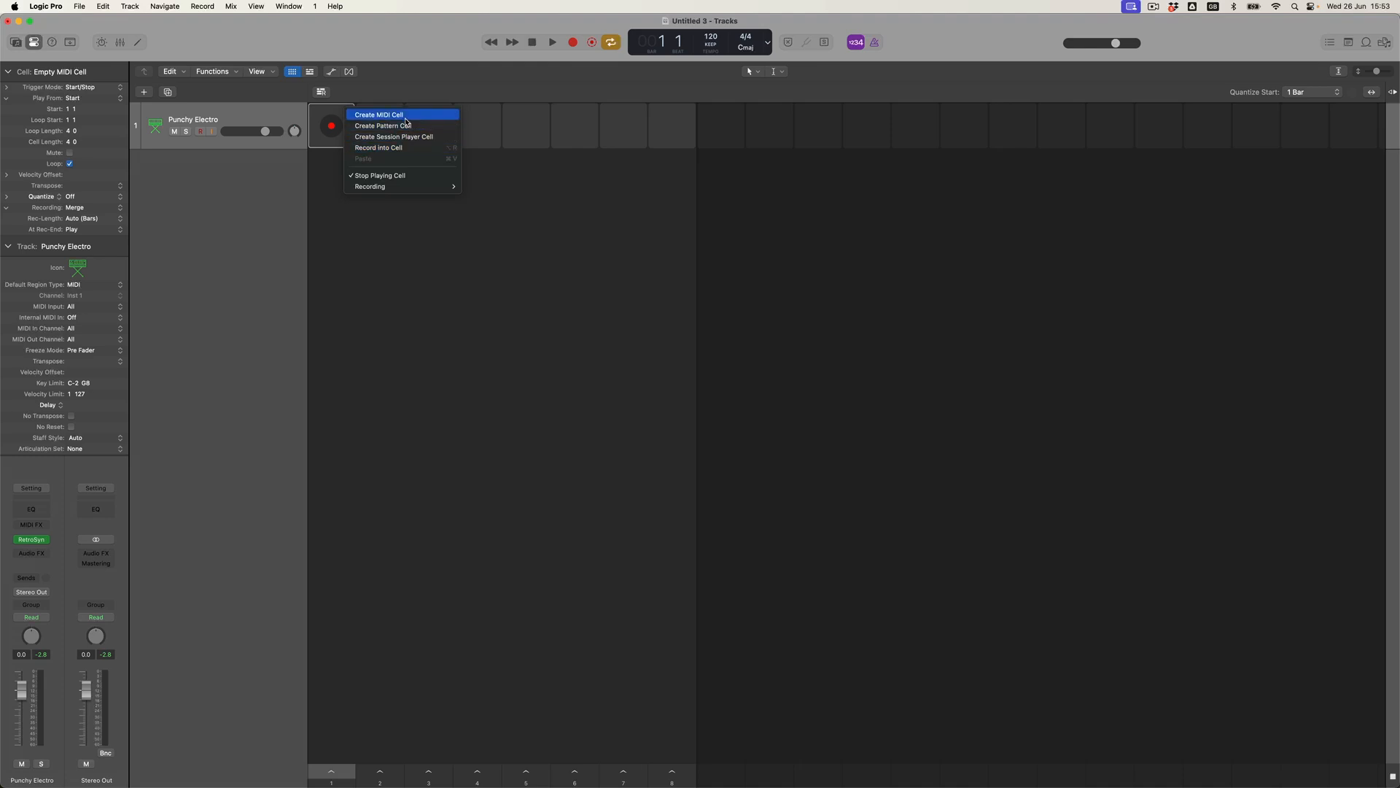
{"action": "left_click", "coordinate": [406, 119]}
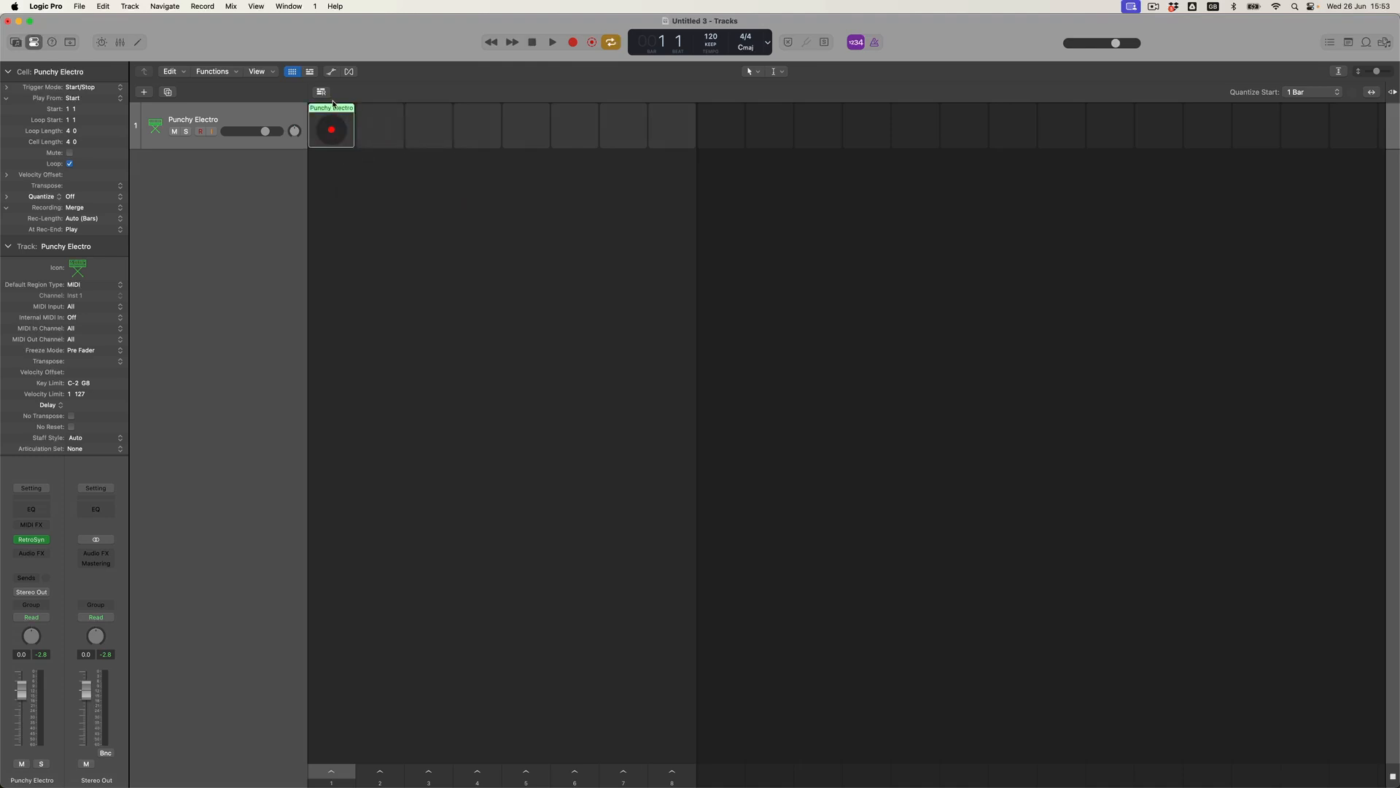
In the cell's Piano Roll, delete the stray C2 note and draw three short C3 notes in bar 1.
{"action": "double_click", "coordinate": [345, 110]}
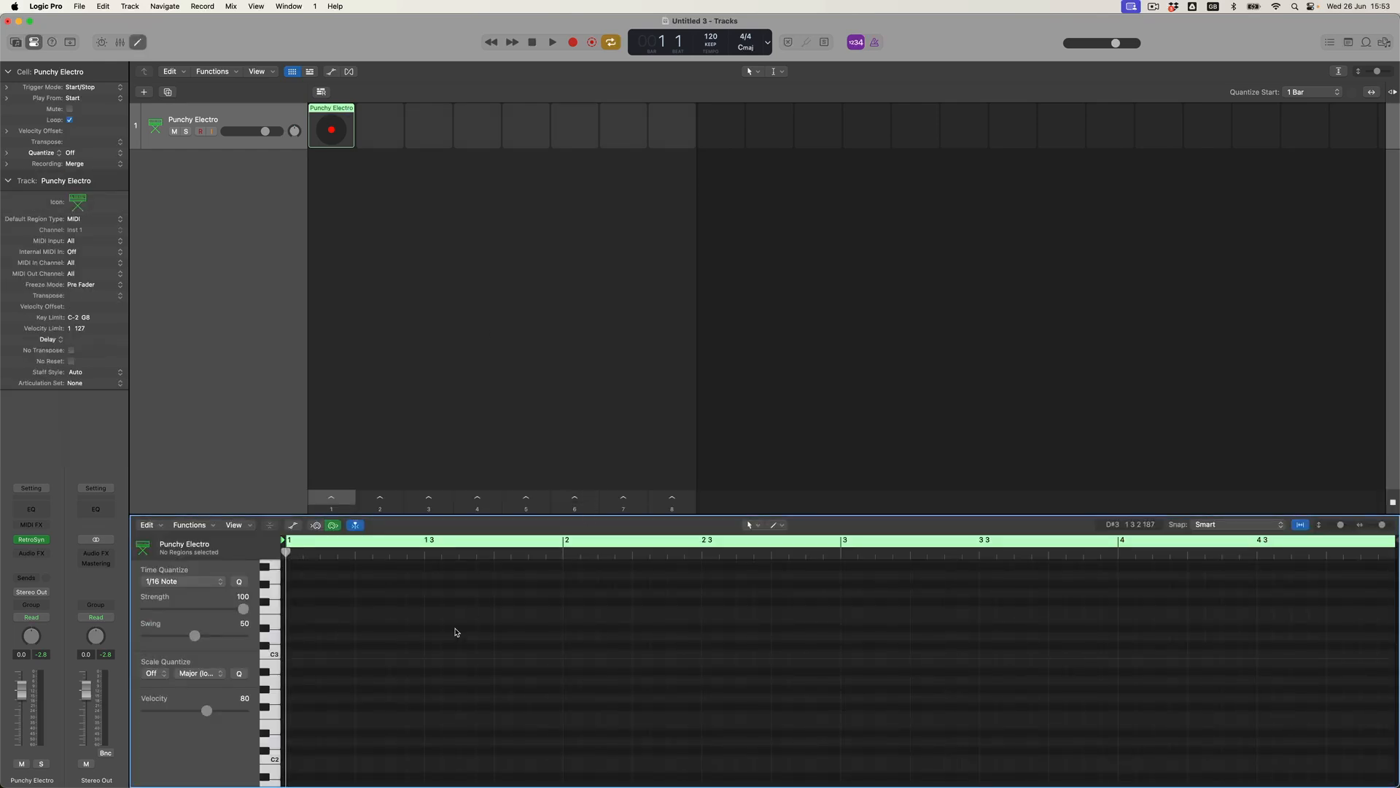
{"action": "key", "text": "super+Left"}
{"action": "key", "text": "super+Left"}
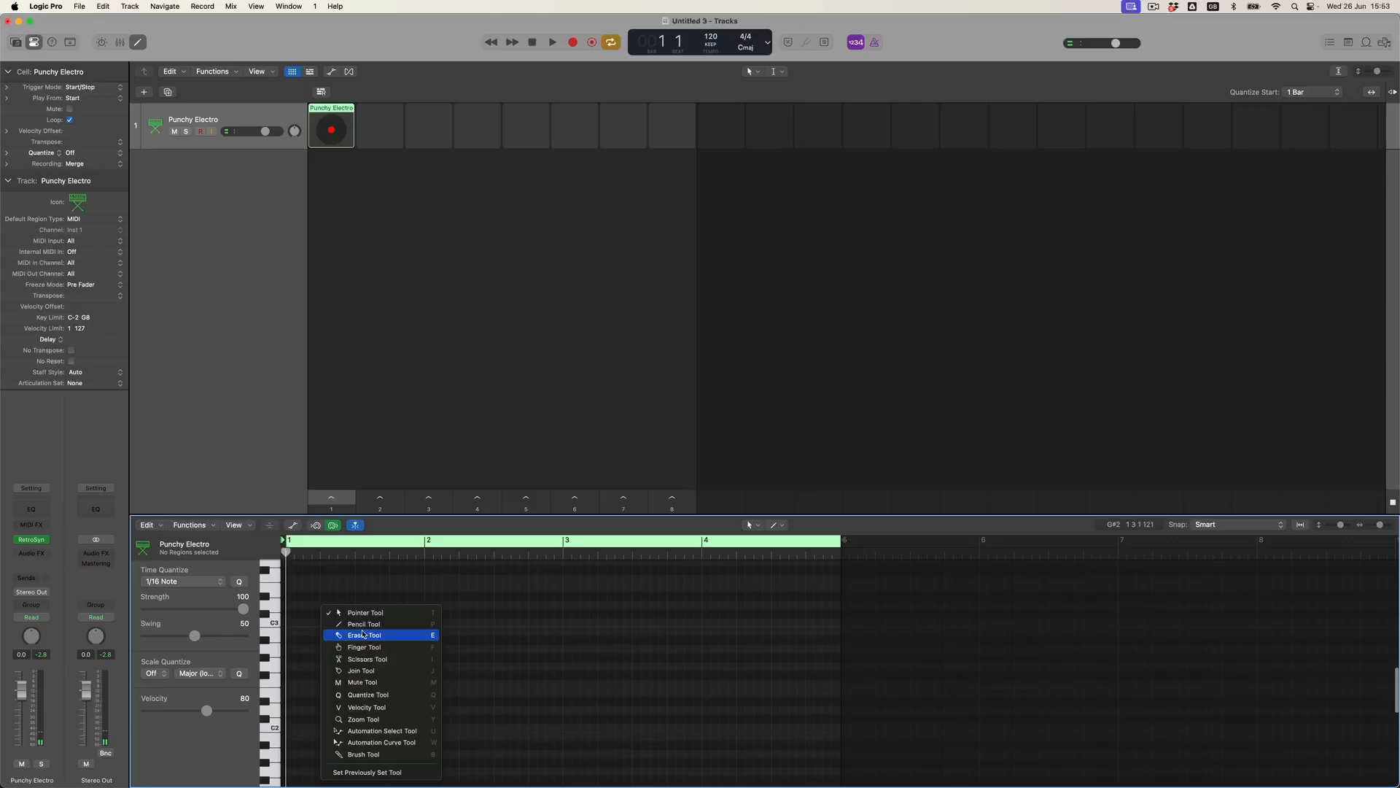
{"action": "left_click", "coordinate": [363, 624]}
{"action": "left_click", "coordinate": [288, 725]}
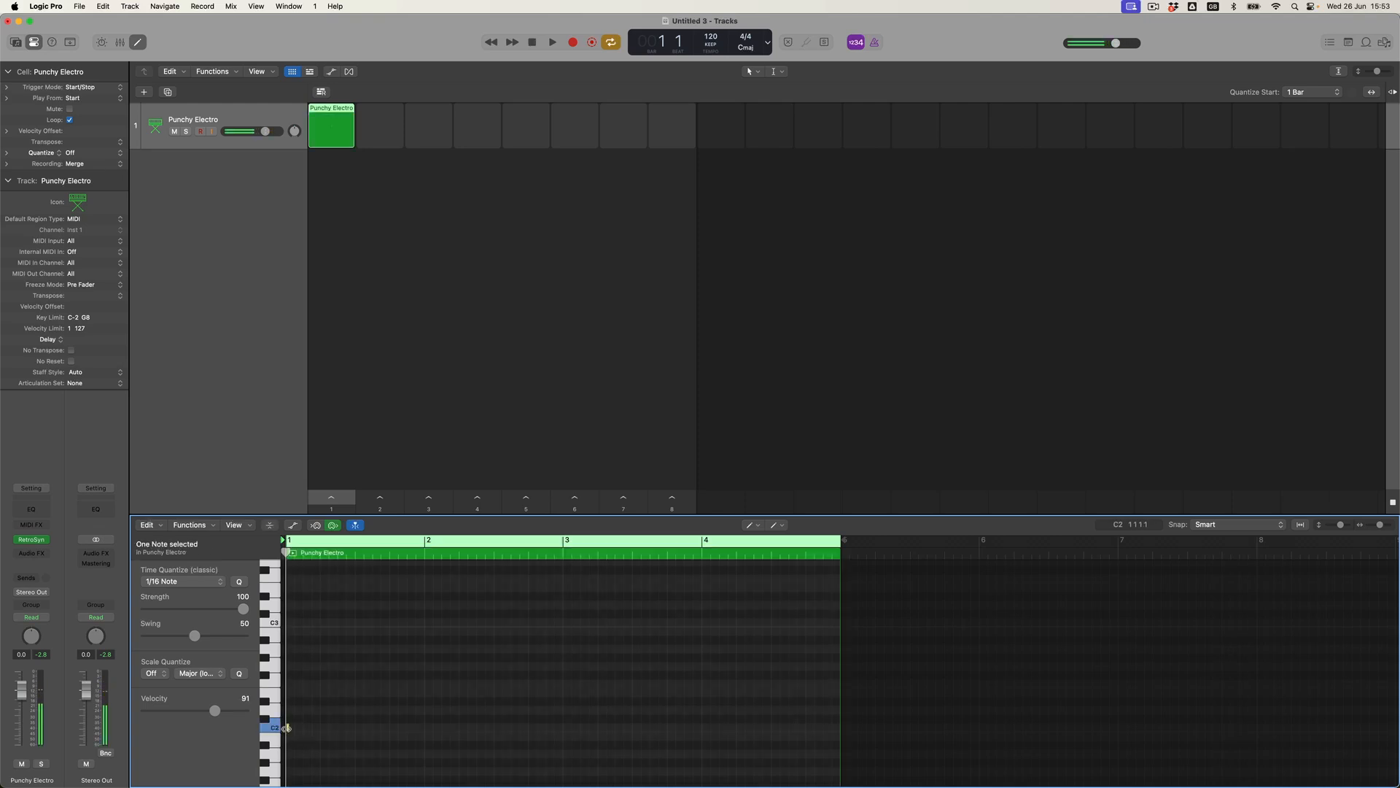
{"action": "double_click", "coordinate": [289, 728]}
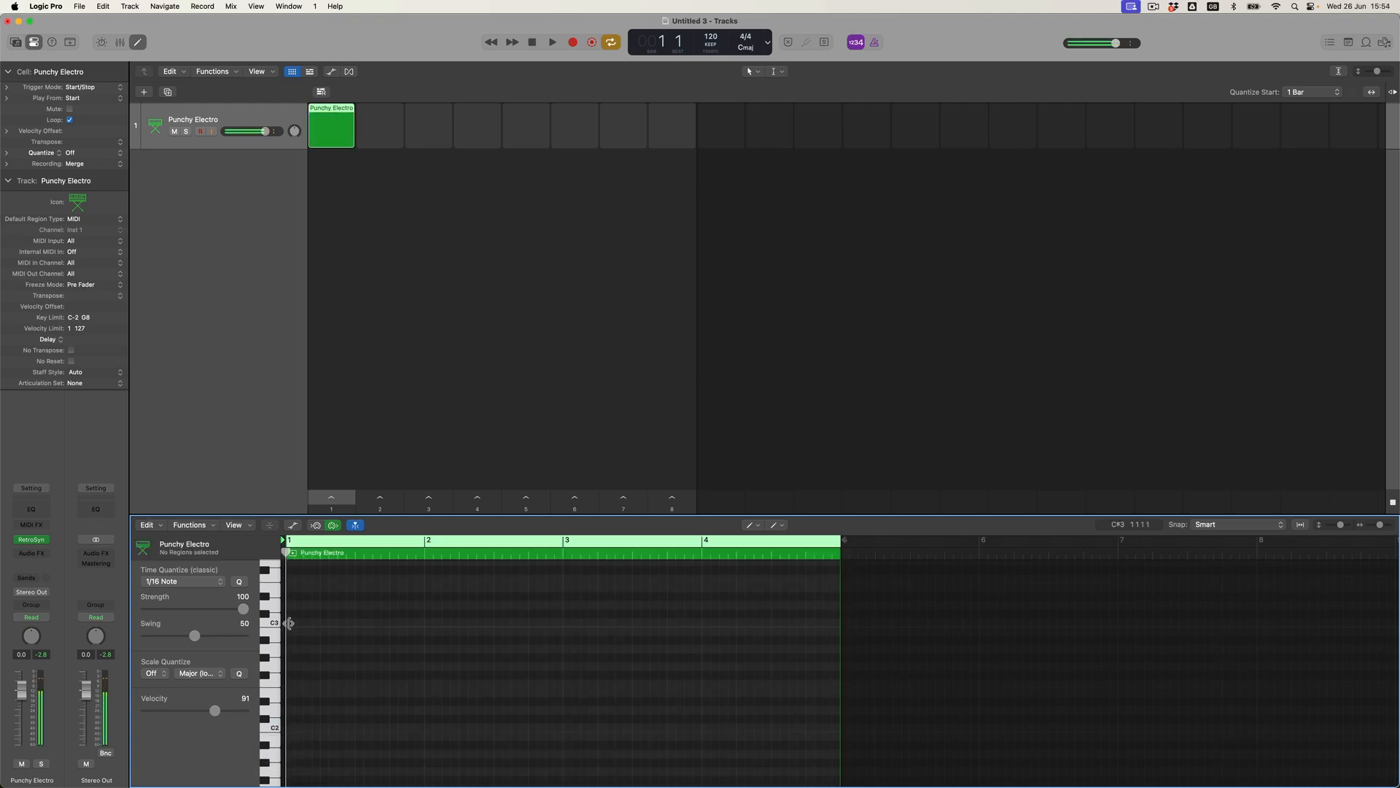
{"action": "left_click", "coordinate": [290, 624]}
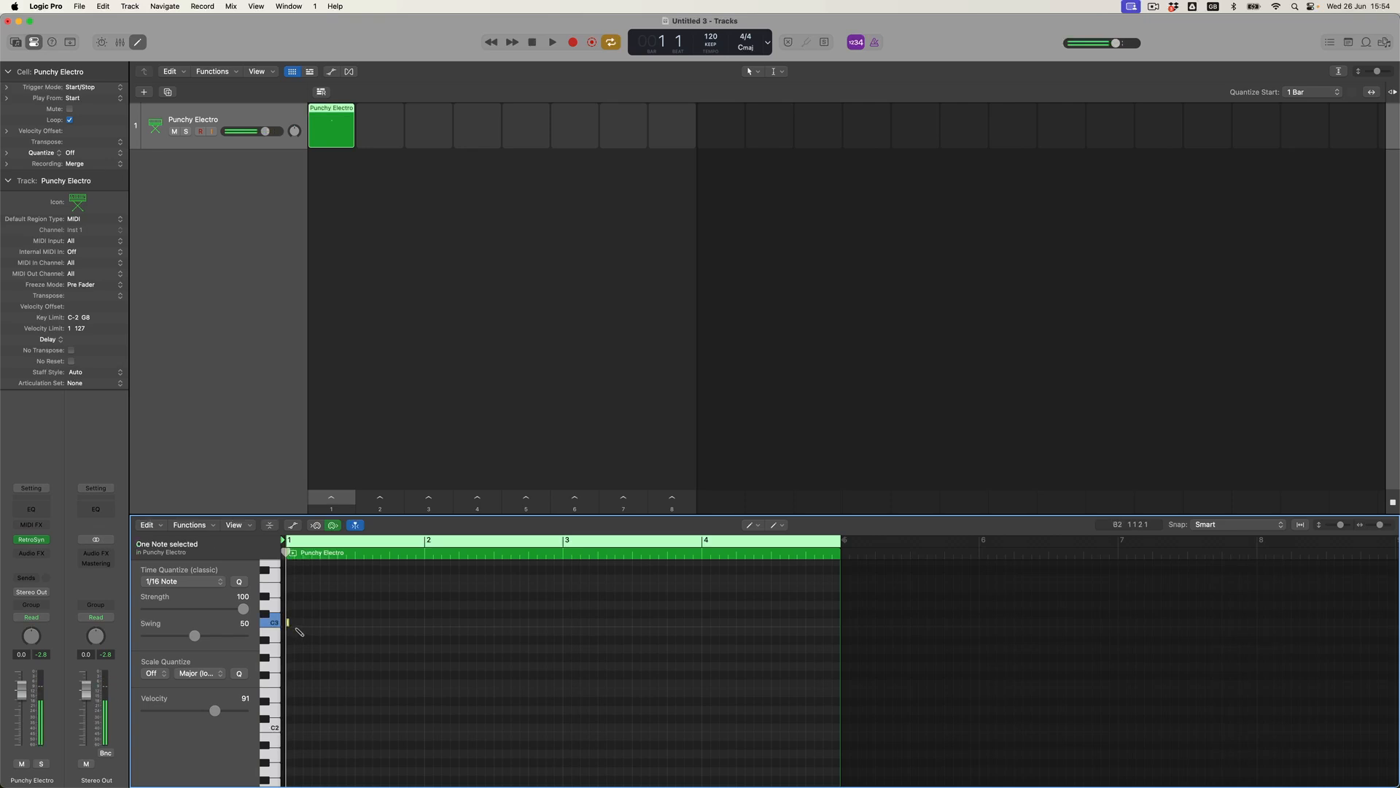
{"action": "left_click", "coordinate": [297, 624]}
{"action": "left_click", "coordinate": [315, 623]}
Draw a fourth short C3 note later in bar 1.
{"action": "left_click", "coordinate": [368, 624]}
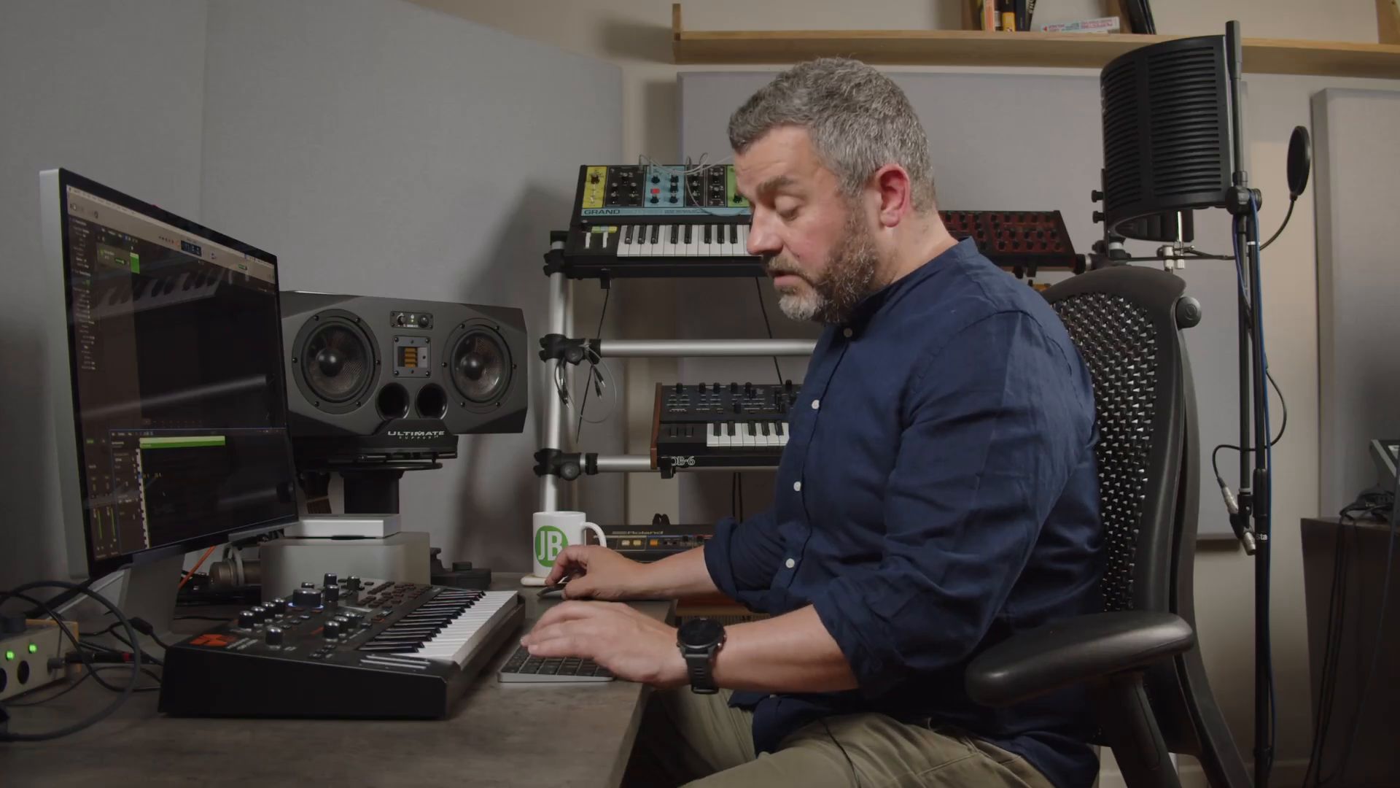
{"action": "key", "text": "t"}
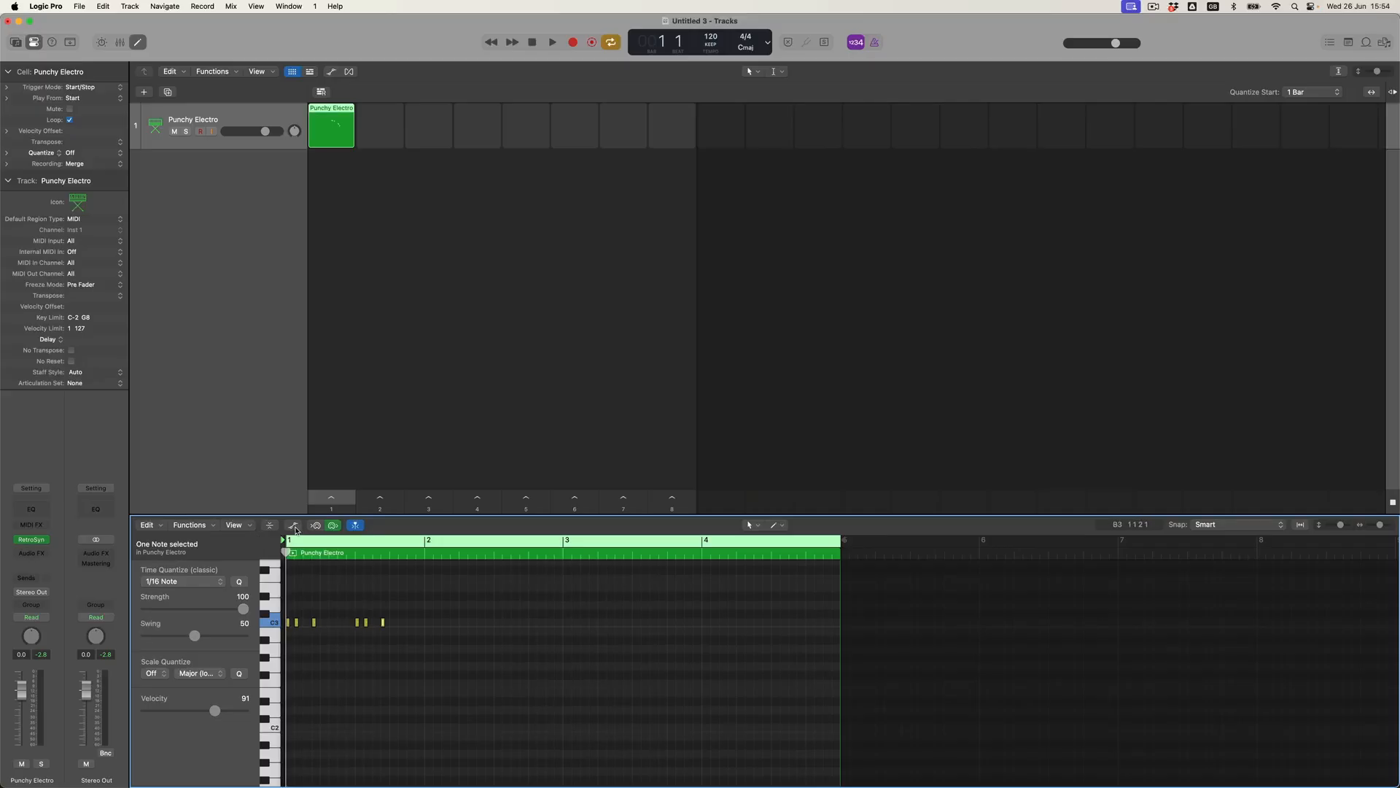
Show the Note Velocity lane and draw downward-ramping, varied velocities across the C3 notes.
{"action": "left_click", "coordinate": [294, 526]}
{"action": "key", "text": "t"}
{"action": "left_click", "coordinate": [318, 622]}
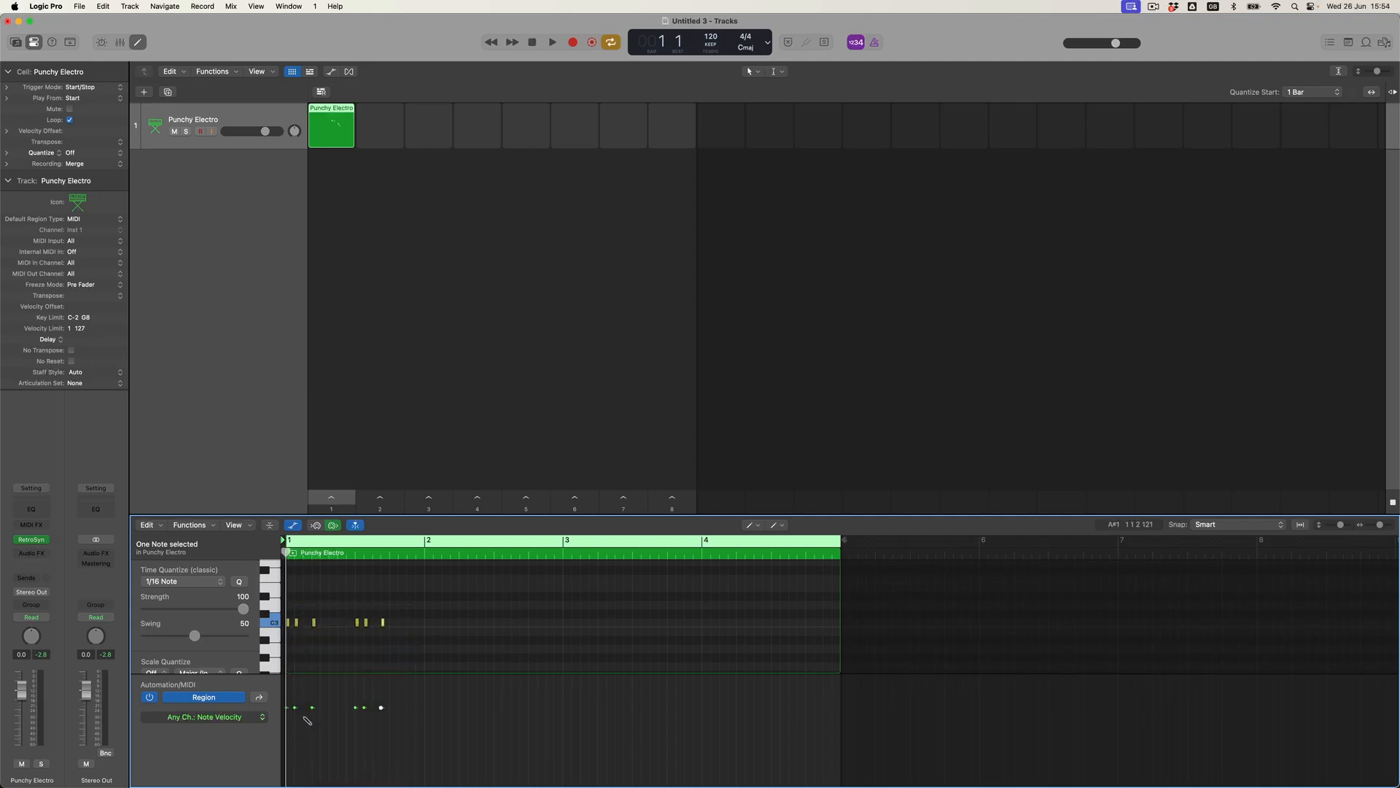
{"action": "left_click_drag", "start_coordinate": [286, 698], "coordinate": [315, 741]}
{"action": "left_click", "coordinate": [289, 700]}
{"action": "left_click_drag", "start_coordinate": [356, 697], "coordinate": [407, 756]}
{"action": "key", "text": "t"}
{"action": "key", "text": "t"}
{"action": "left_click", "coordinate": [343, 116]}
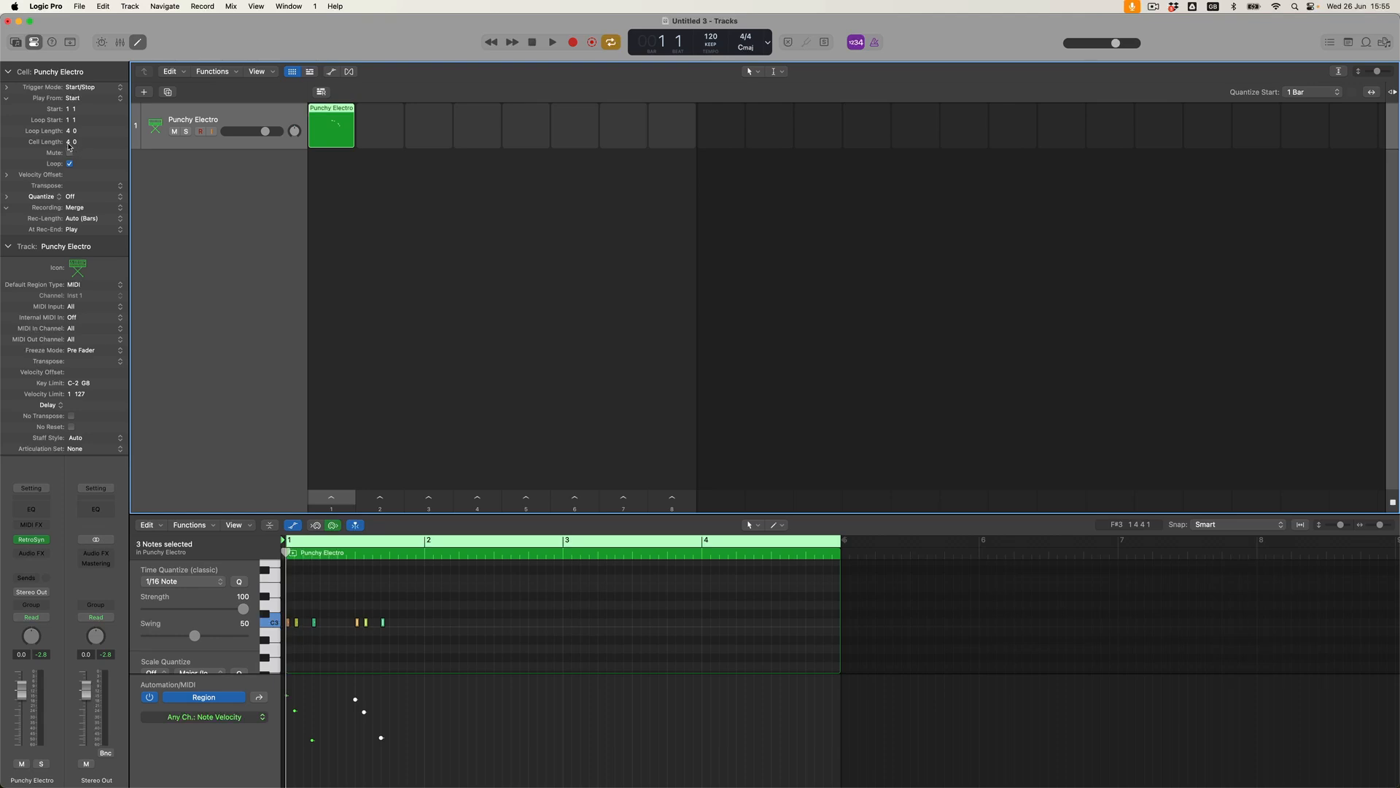
Set the Punchy Electro cell length to 1 bar, audition scene 1, and reopen Retro Synth.
{"action": "left_click_drag", "start_coordinate": [68, 142], "coordinate": [69, 153]}
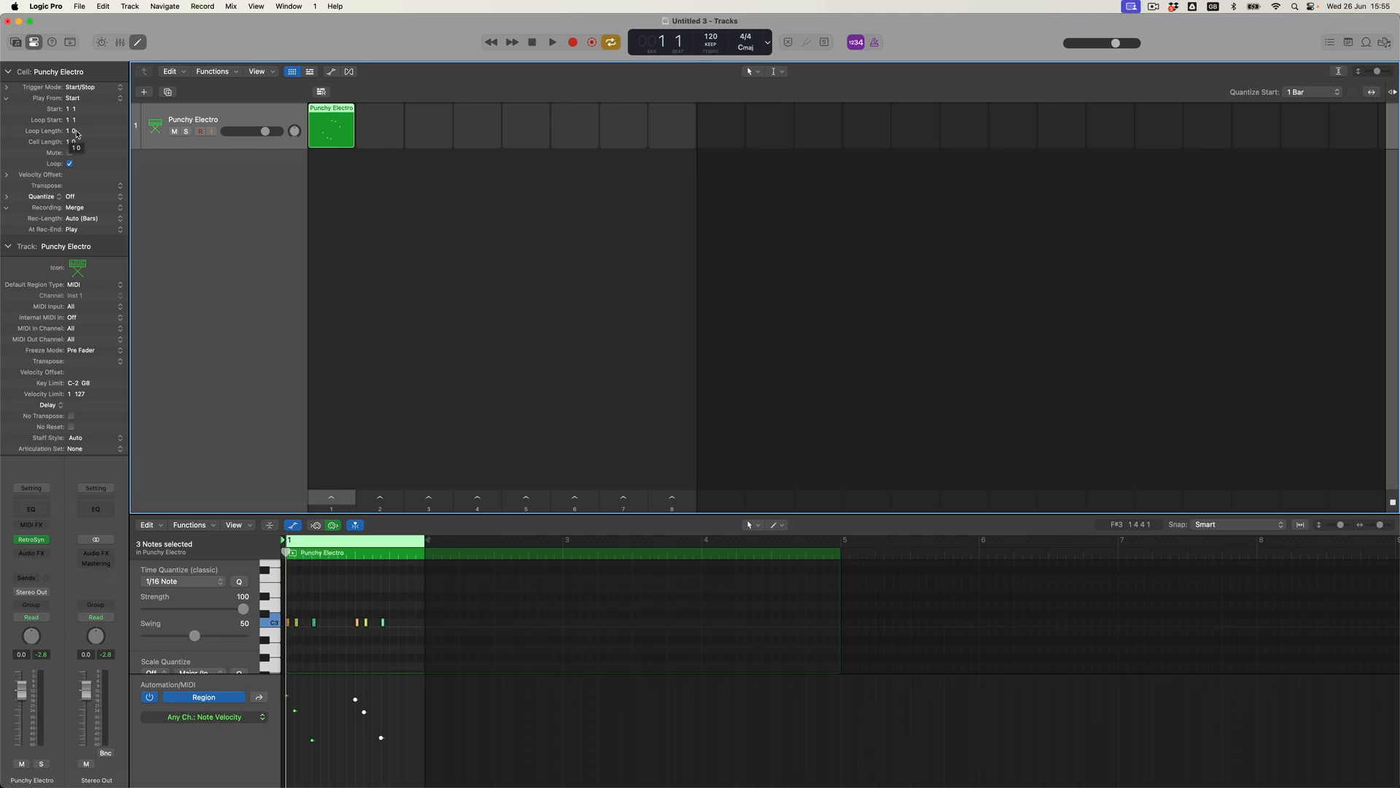
{"action": "left_click", "coordinate": [338, 497]}
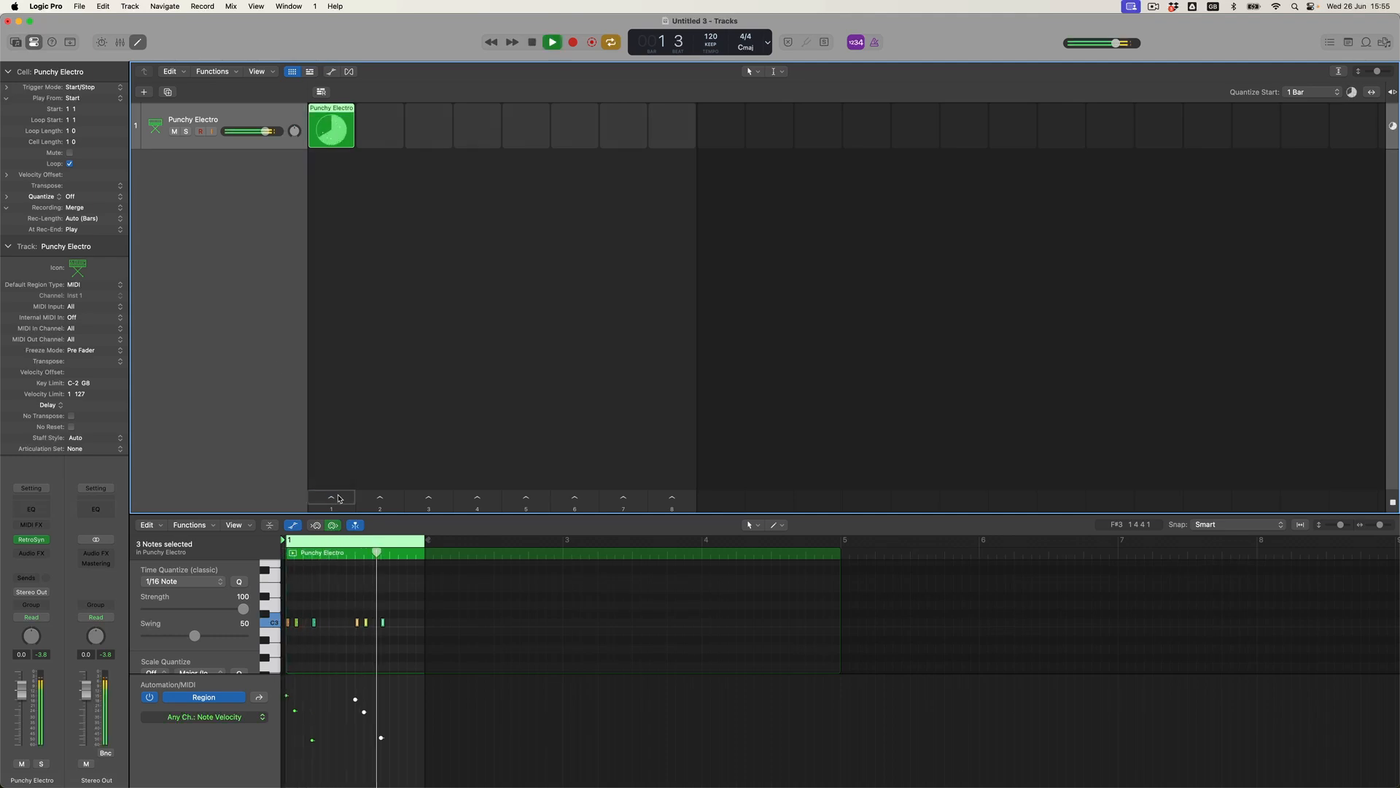
{"action": "left_click", "coordinate": [533, 44]}
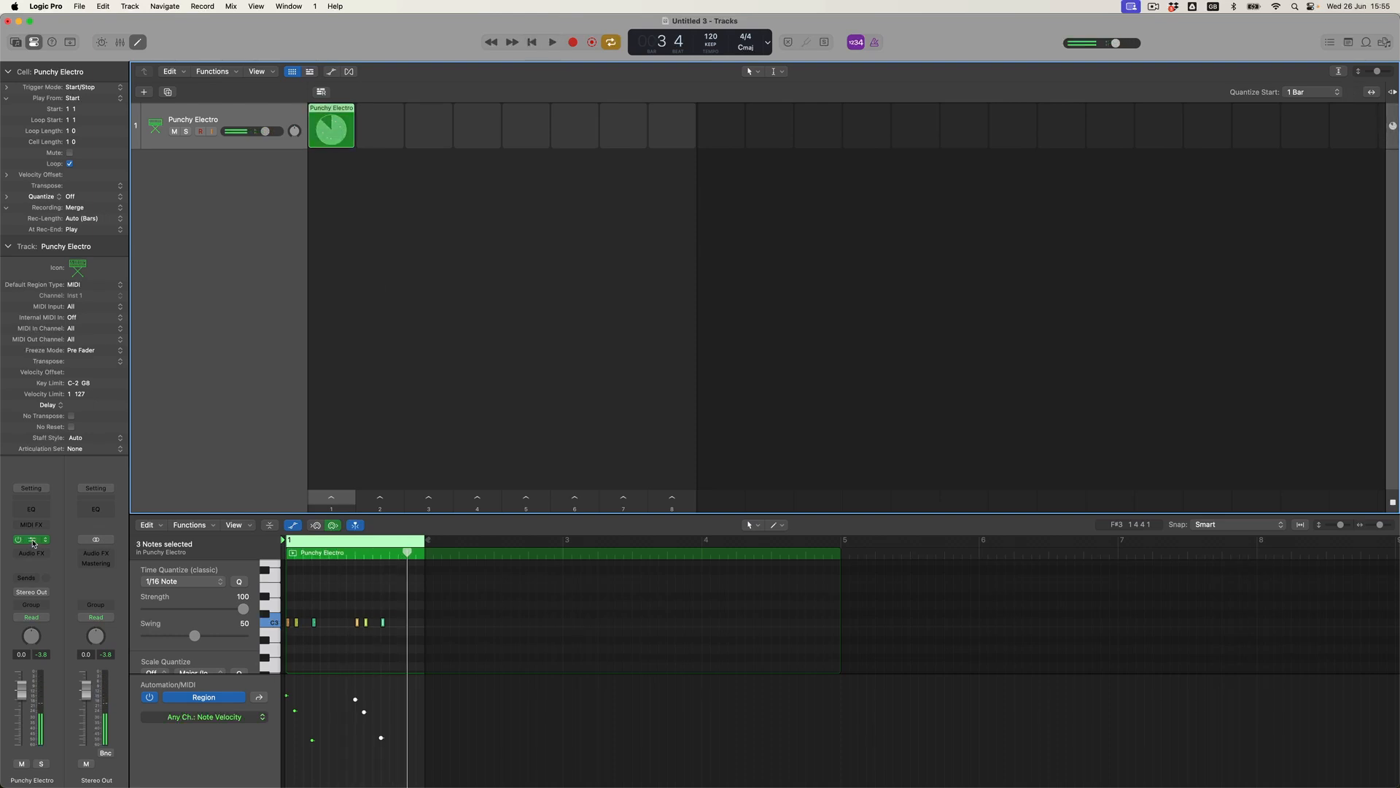
{"action": "left_click", "coordinate": [33, 542]}
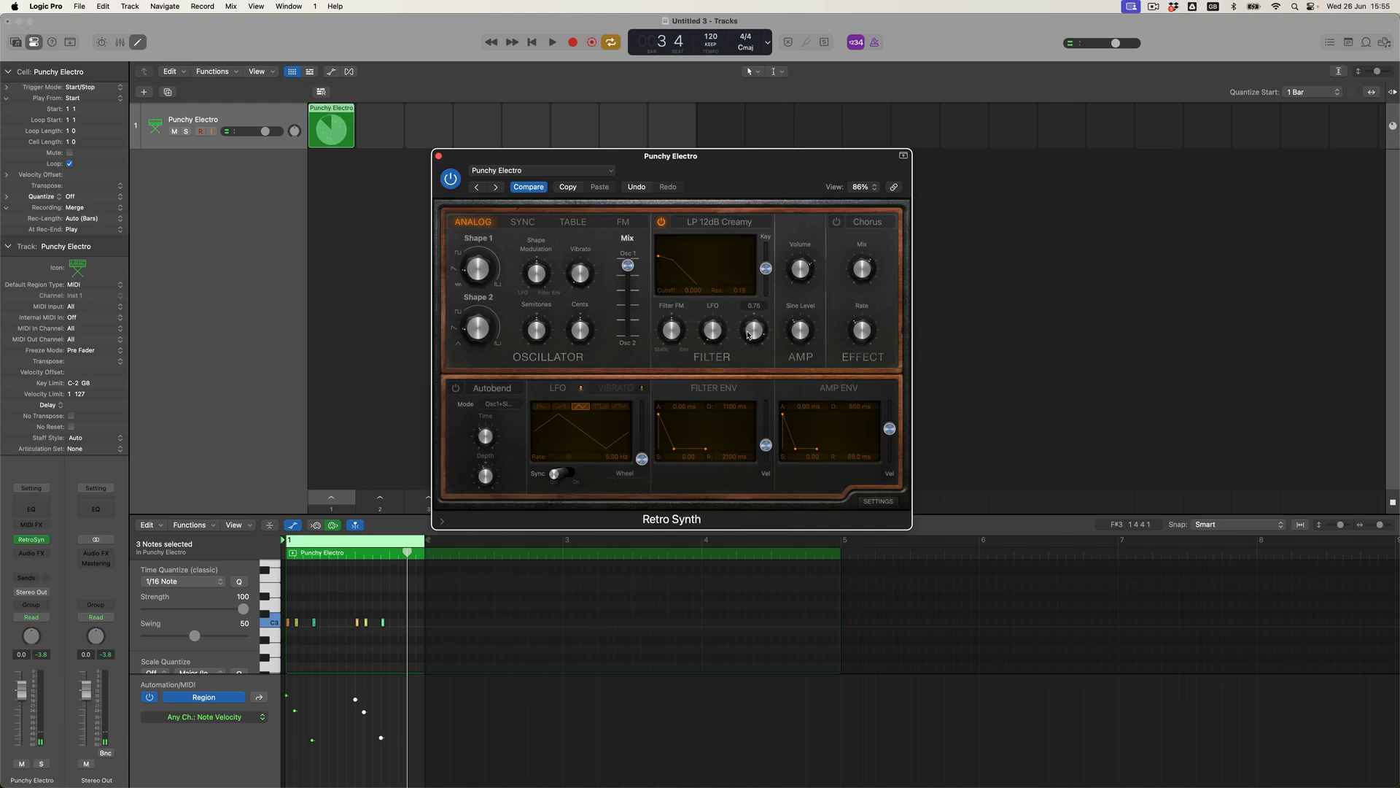
Adjust the Retro Synth filter, set amp decay to 670 ms and release to 170 ms.
{"action": "left_click_drag", "start_coordinate": [748, 342], "coordinate": [748, 347]}
{"action": "key", "text": "space"}
{"action": "left_click_drag", "start_coordinate": [755, 330], "coordinate": [754, 323]}
{"action": "left_click_drag", "start_coordinate": [861, 406], "coordinate": [861, 399]}
{"action": "left_click_drag", "start_coordinate": [855, 455], "coordinate": [855, 447]}
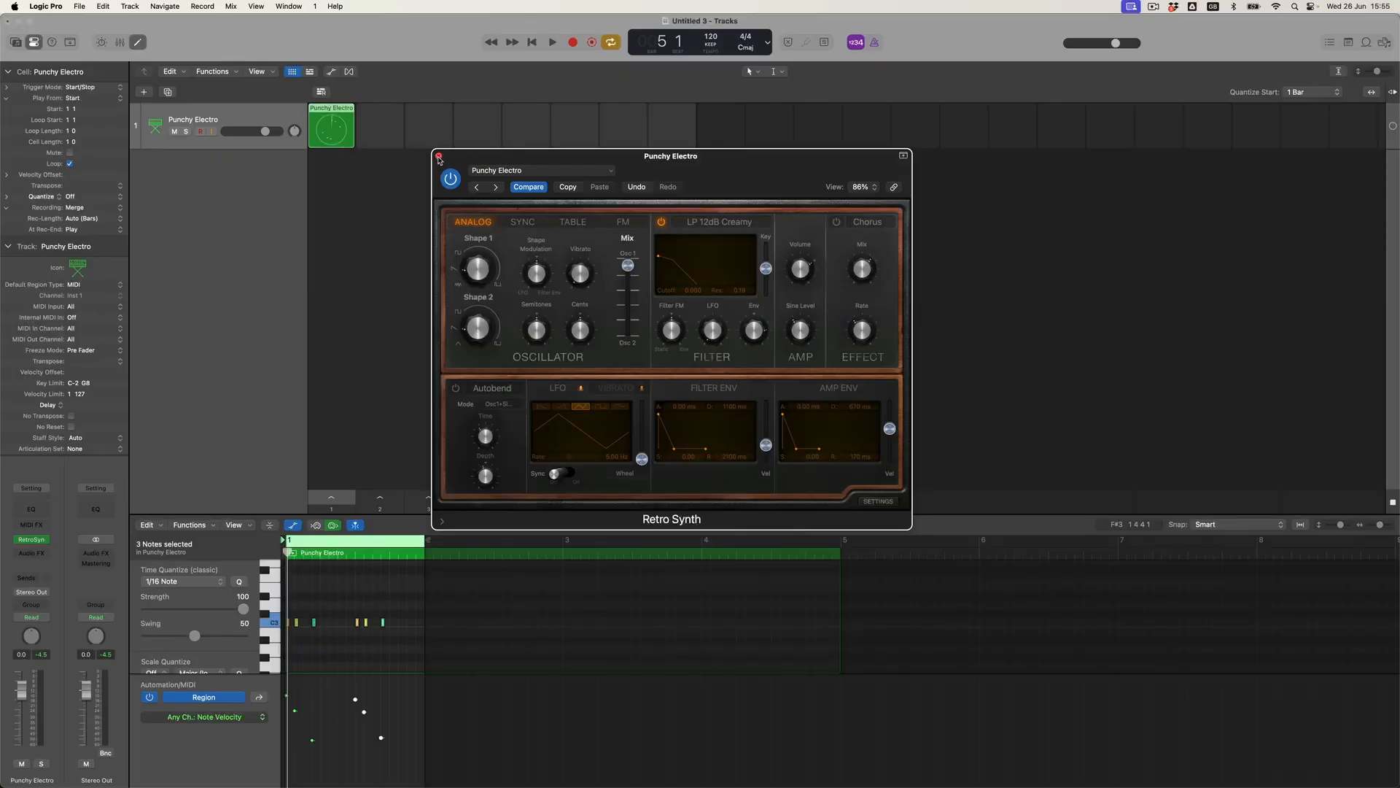
{"action": "left_click", "coordinate": [439, 156]}
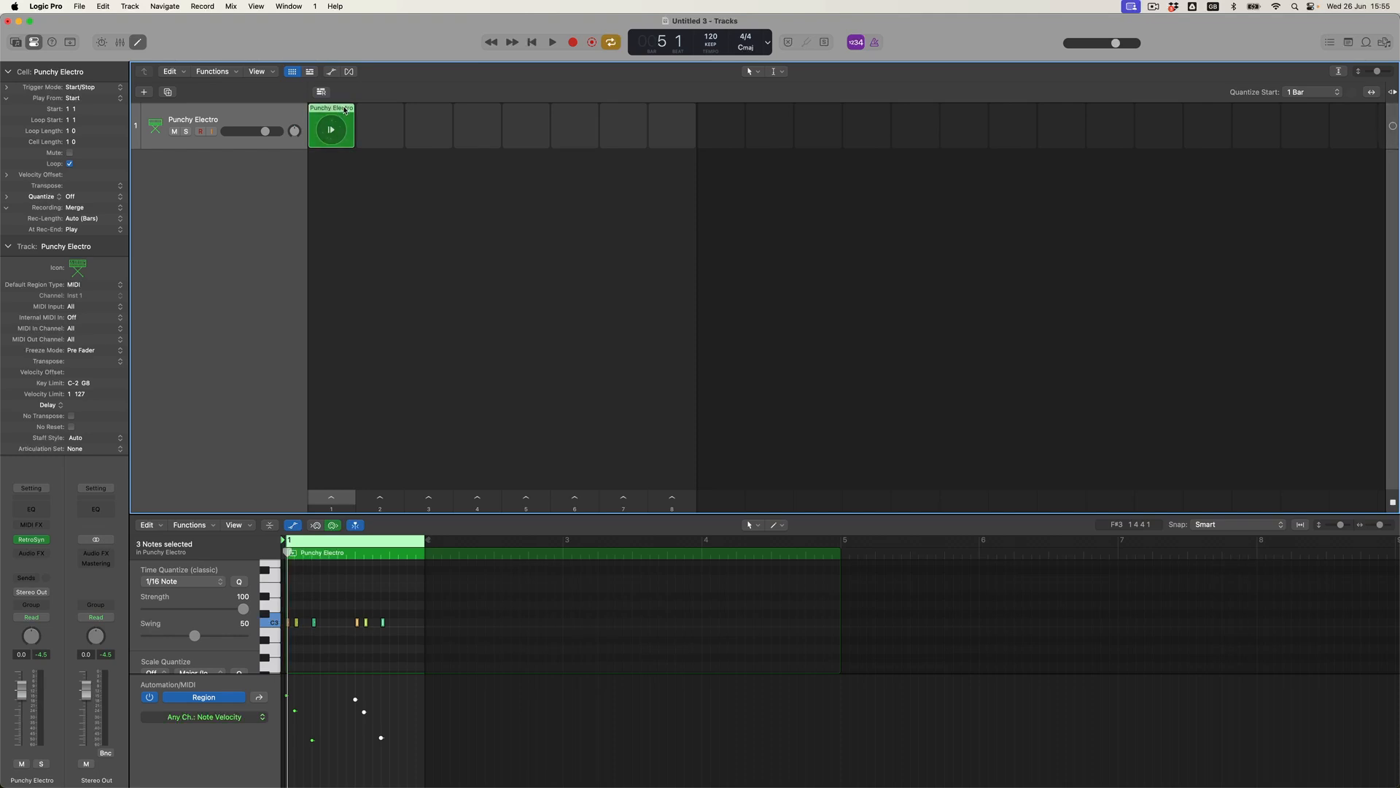
Option-drag the Punchy Electro cell to duplicate it into slot 2.
{"action": "left_click_drag", "start_coordinate": [345, 110], "coordinate": [556, 111]}
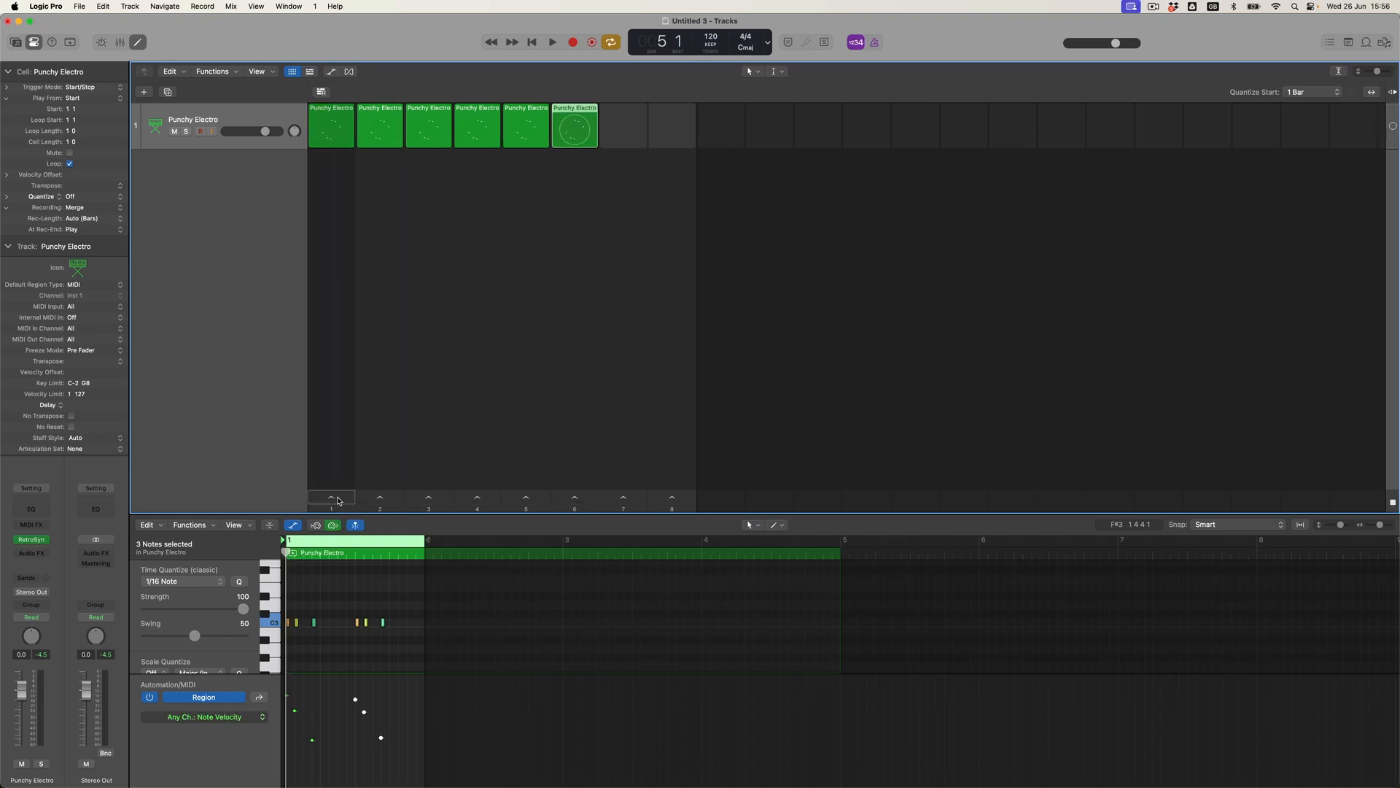
Create a new Mic or Line audio track, Audio 1.
{"action": "left_click", "coordinate": [144, 93]}
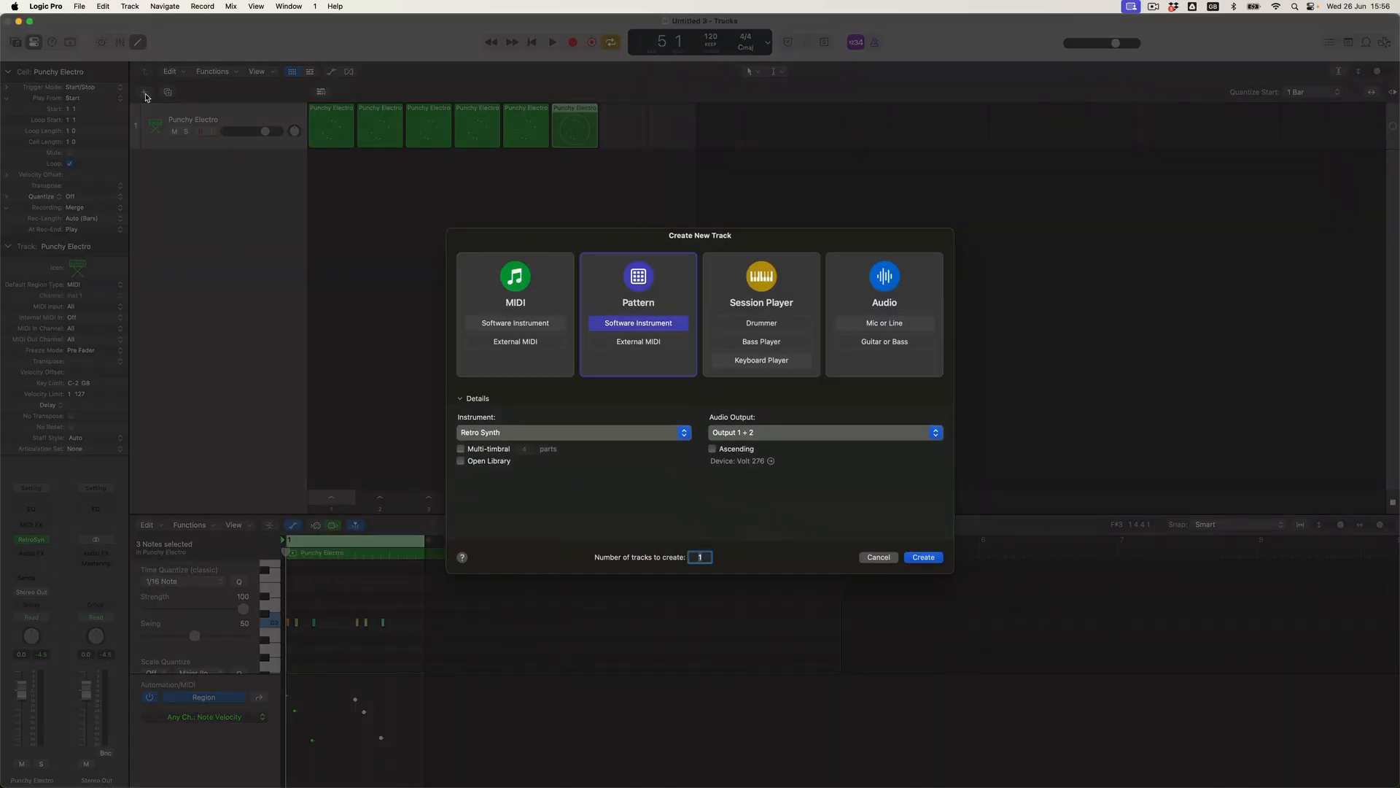
{"action": "left_click", "coordinate": [922, 285]}
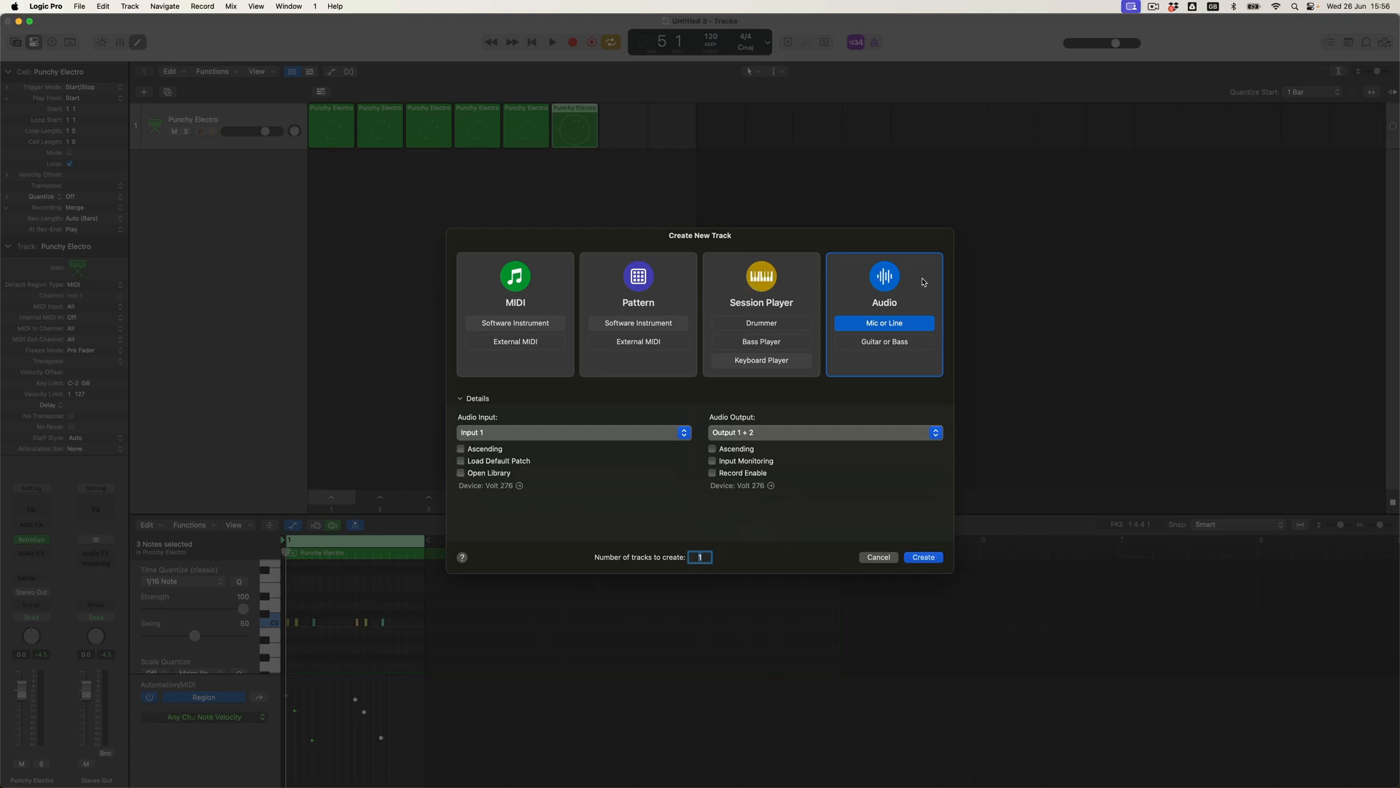
{"action": "left_click", "coordinate": [924, 558]}
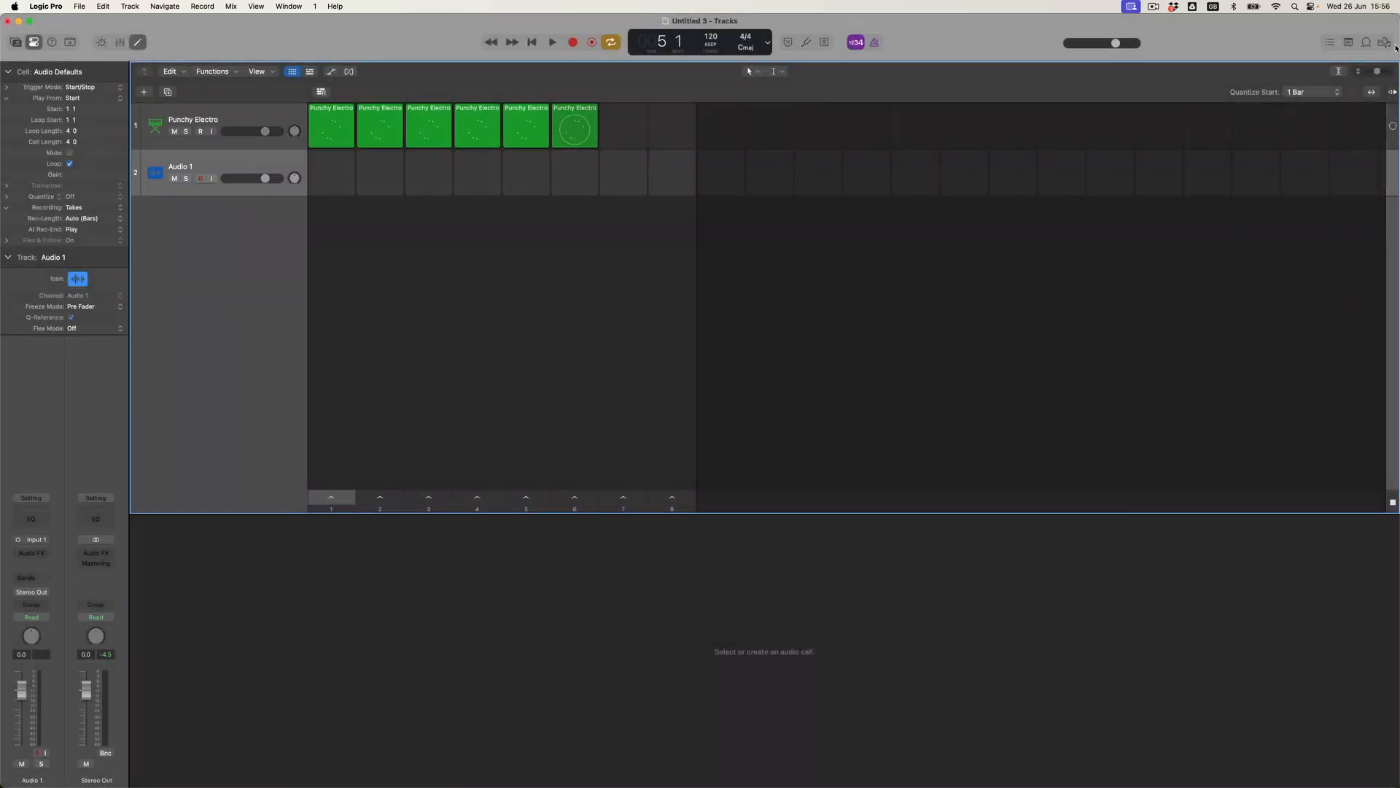
{"action": "left_click", "coordinate": [1366, 42]}
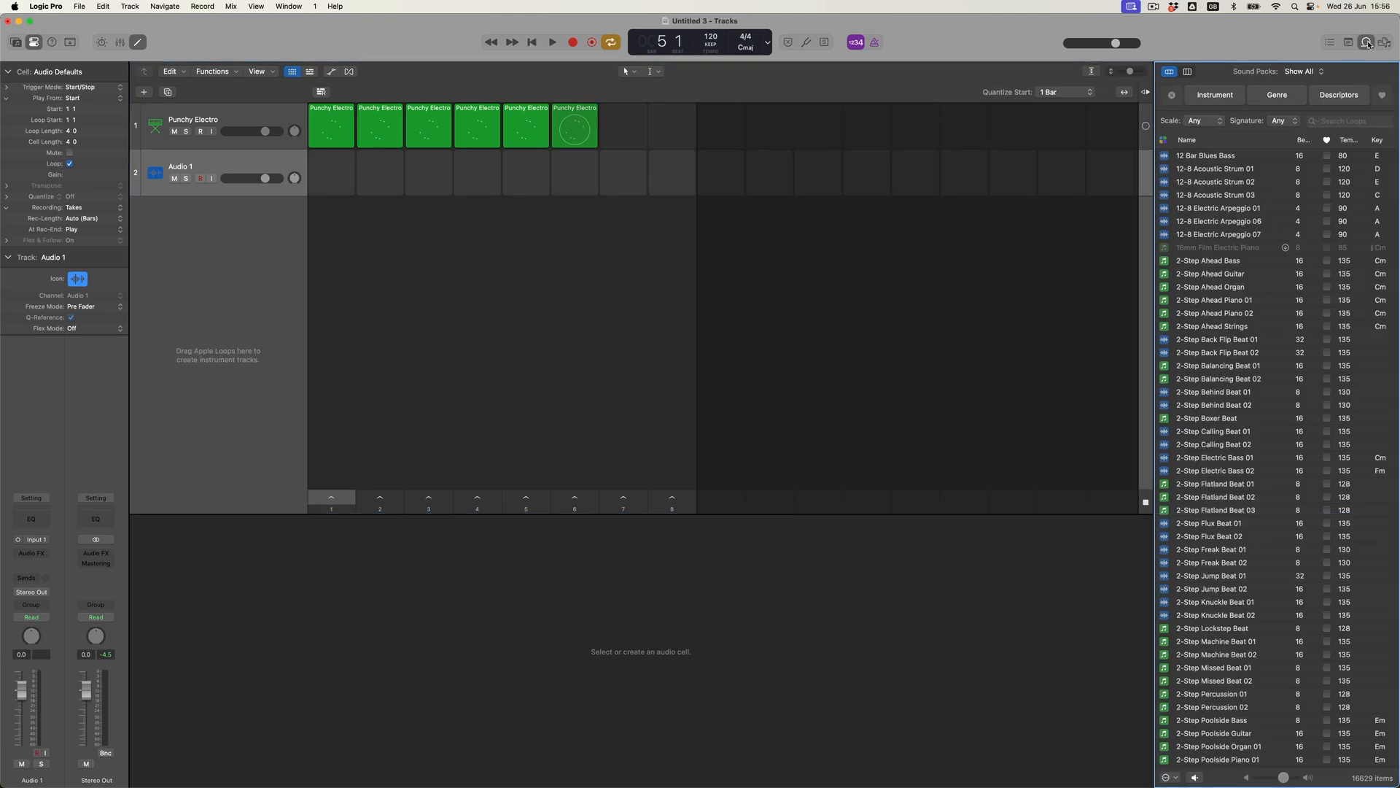
Filter Apple Loops to Beats matching 'Topper' and preview Beyond the Paint, Bionic and Big Snare Roll Toppers.
{"action": "left_click", "coordinate": [1215, 94]}
{"action": "left_click", "coordinate": [1197, 144]}
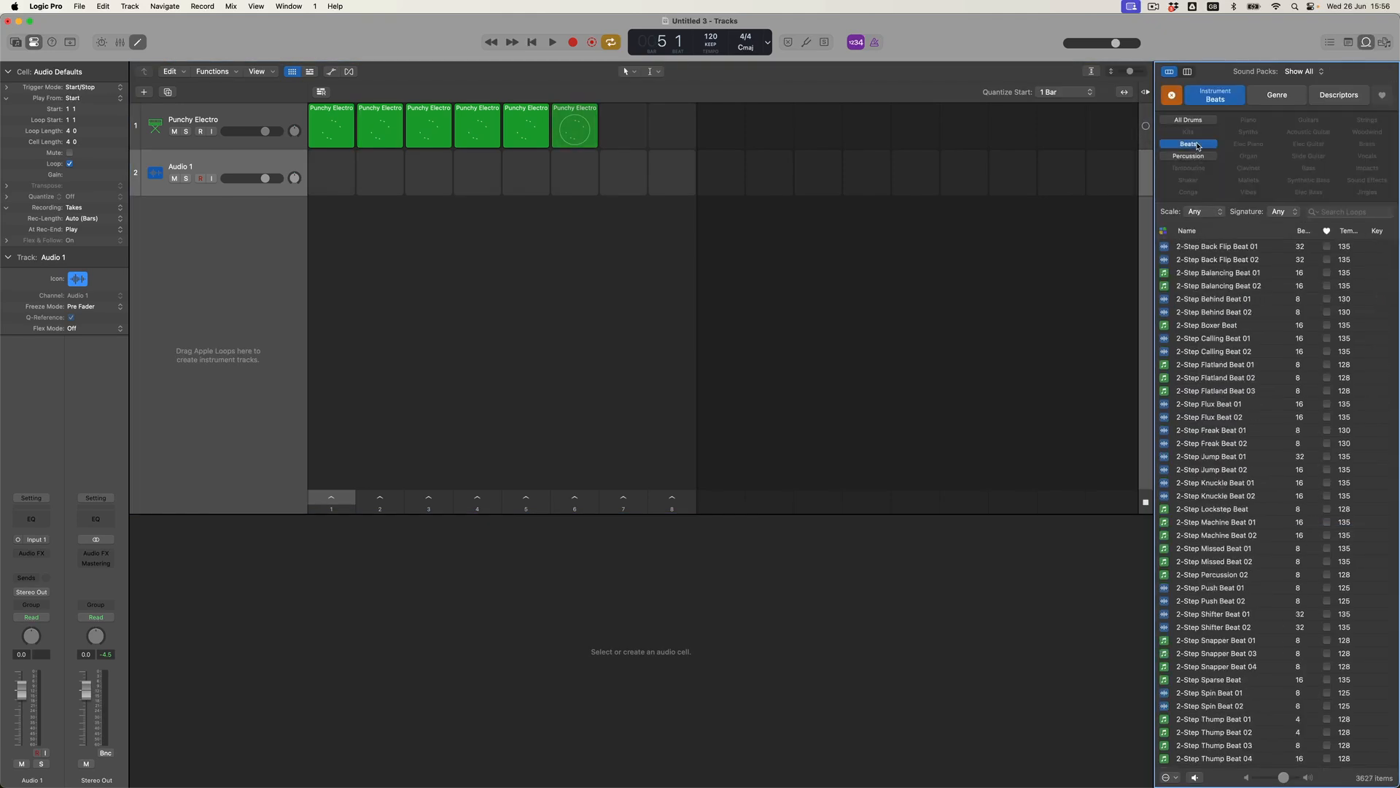
{"action": "left_click", "coordinate": [1336, 212]}
{"action": "type", "text": "Topper"}
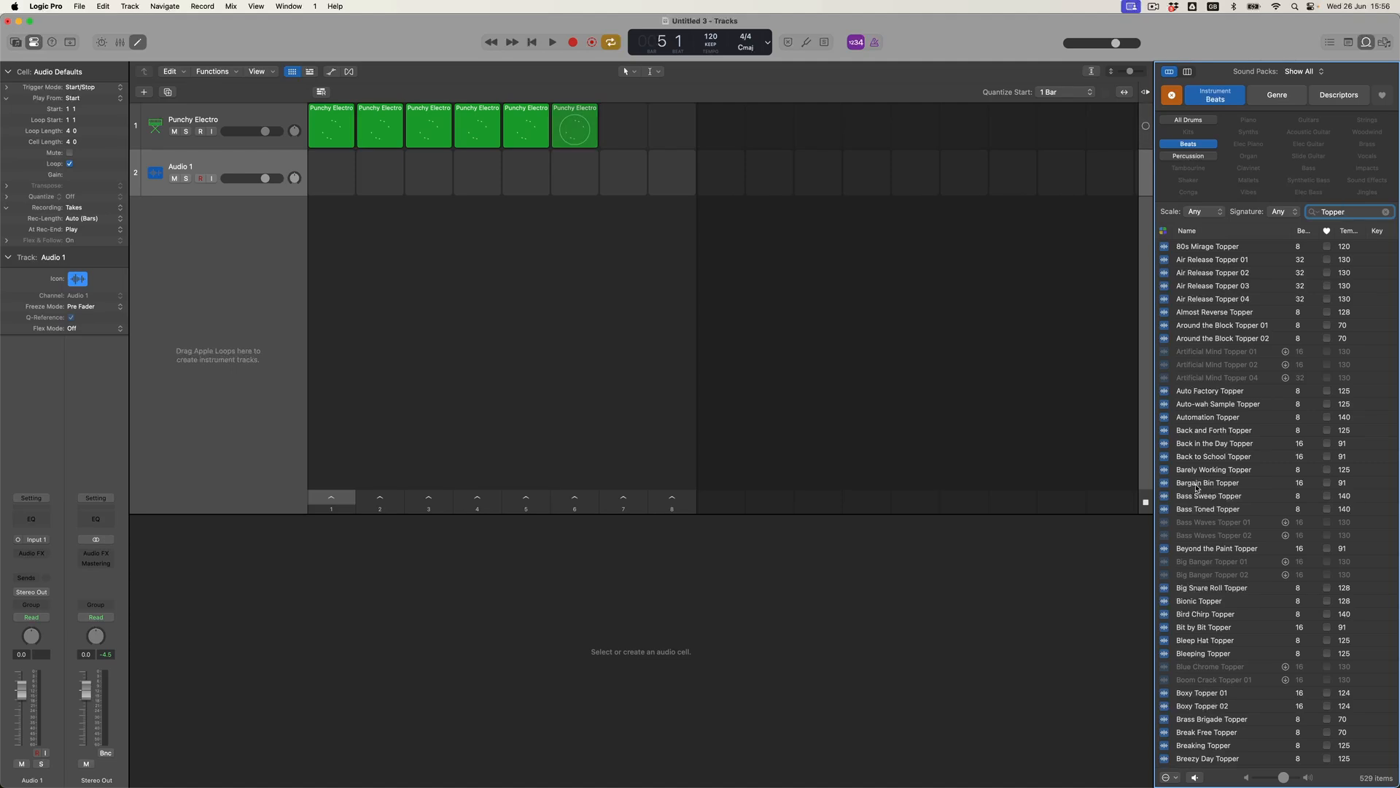
{"action": "left_click", "coordinate": [1202, 550]}
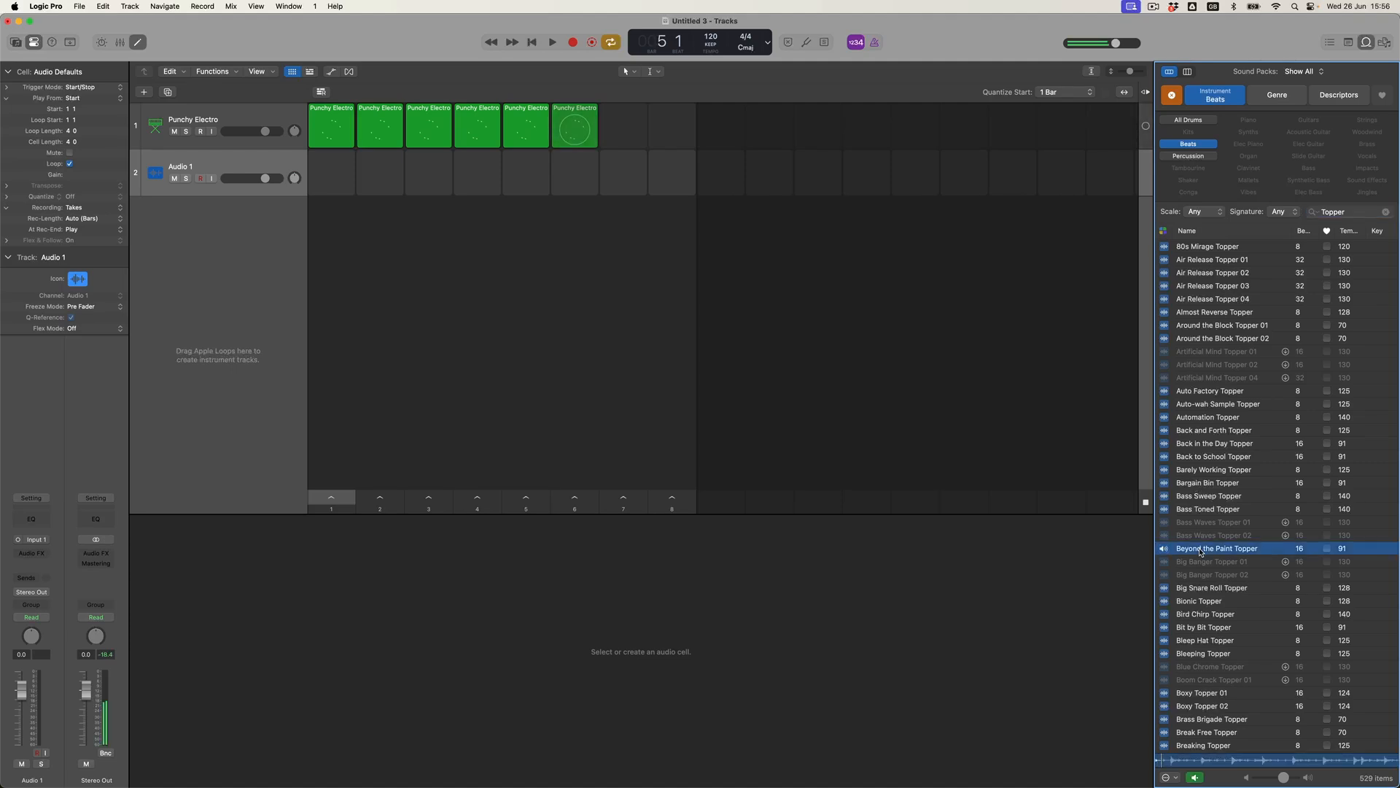
{"action": "left_click", "coordinate": [1204, 605]}
{"action": "left_click", "coordinate": [1209, 589]}
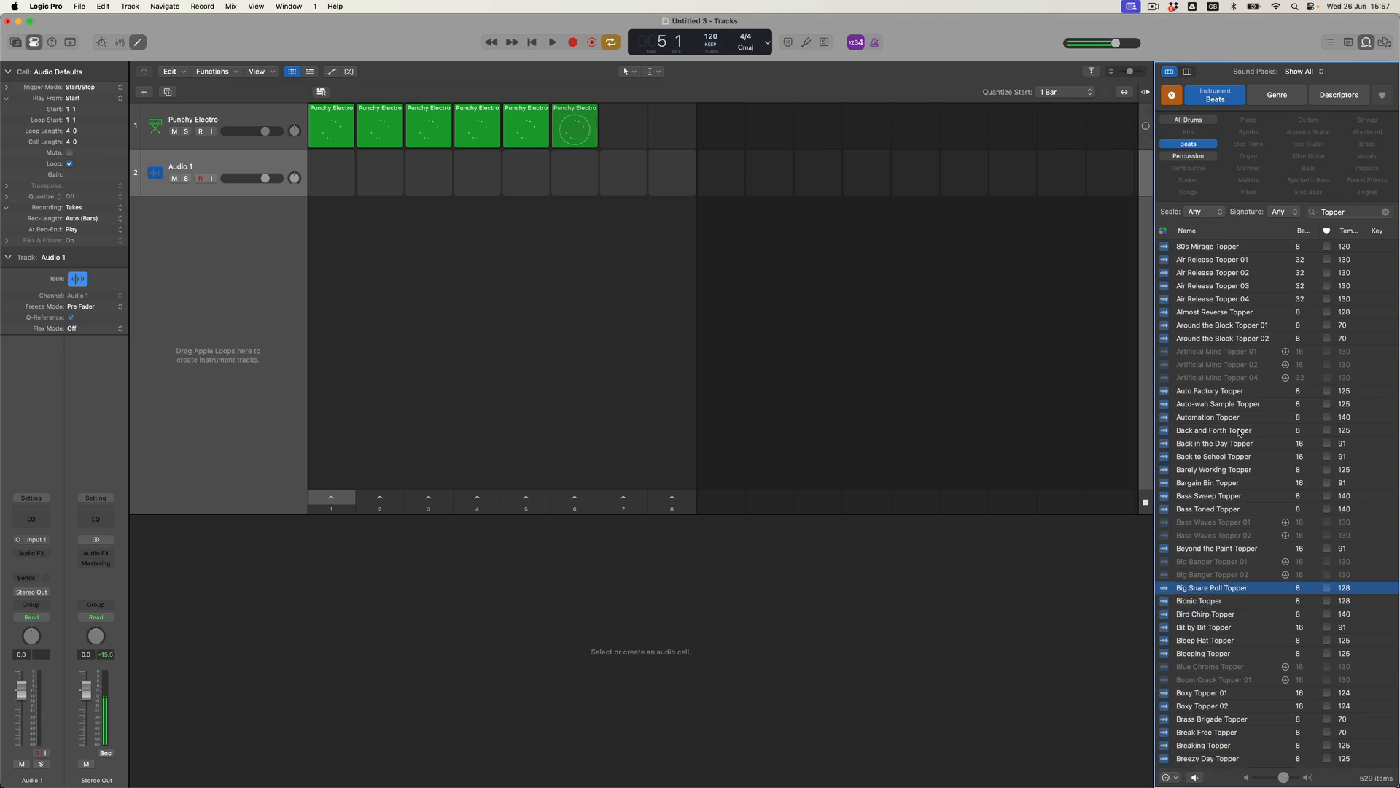
Limit the loops to Electro House and preview Clipping Beat Topper and Clap Space Topper.
{"action": "left_click", "coordinate": [1278, 95]}
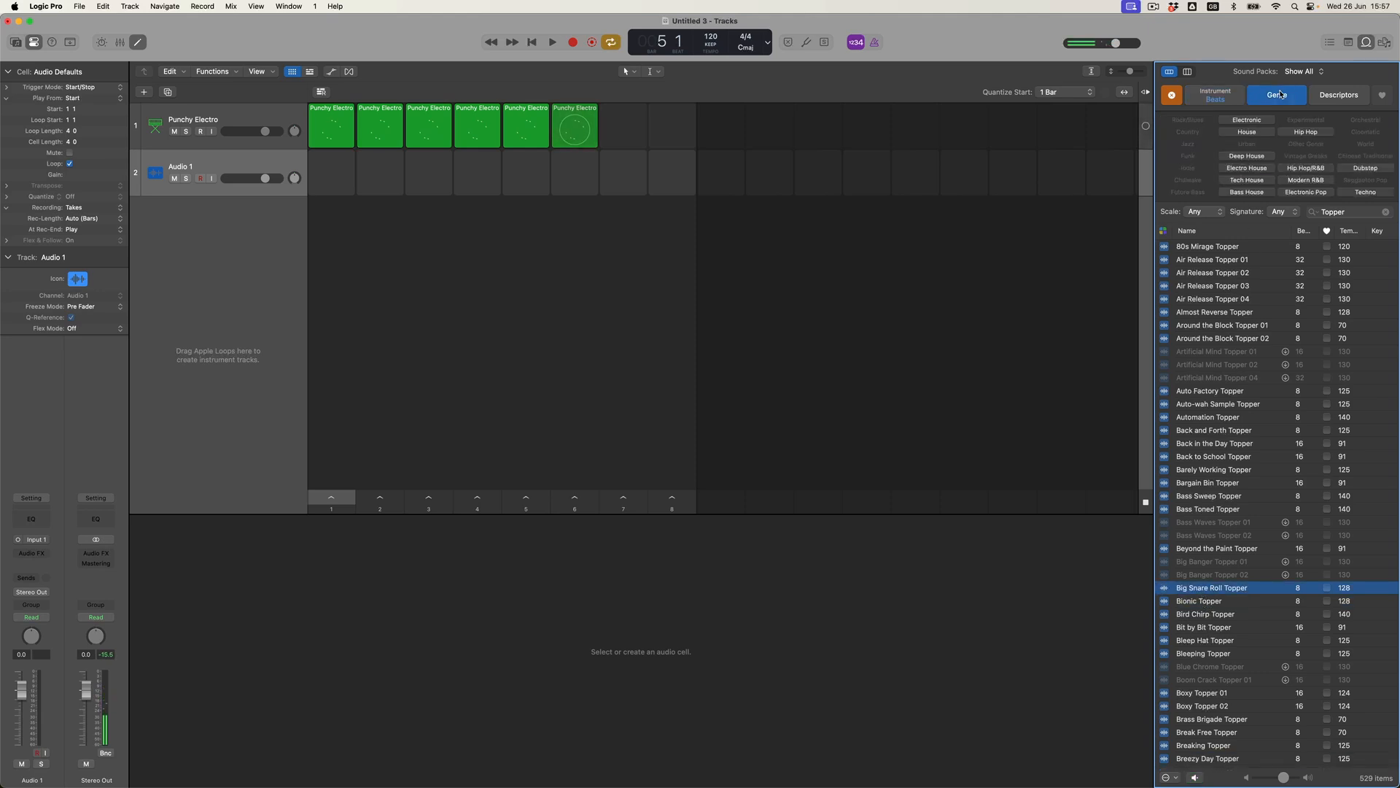
{"action": "left_click", "coordinate": [1251, 169]}
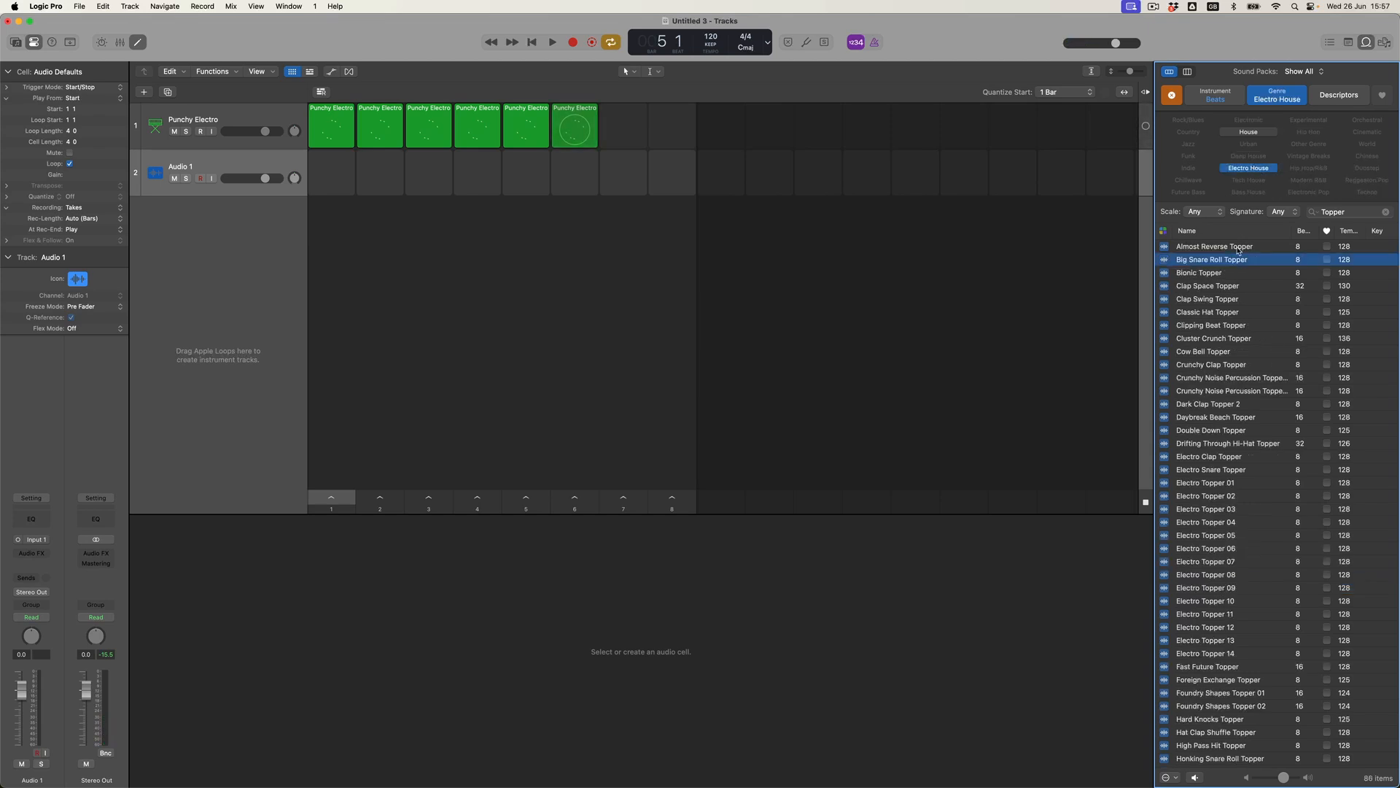
{"action": "left_click", "coordinate": [1201, 327]}
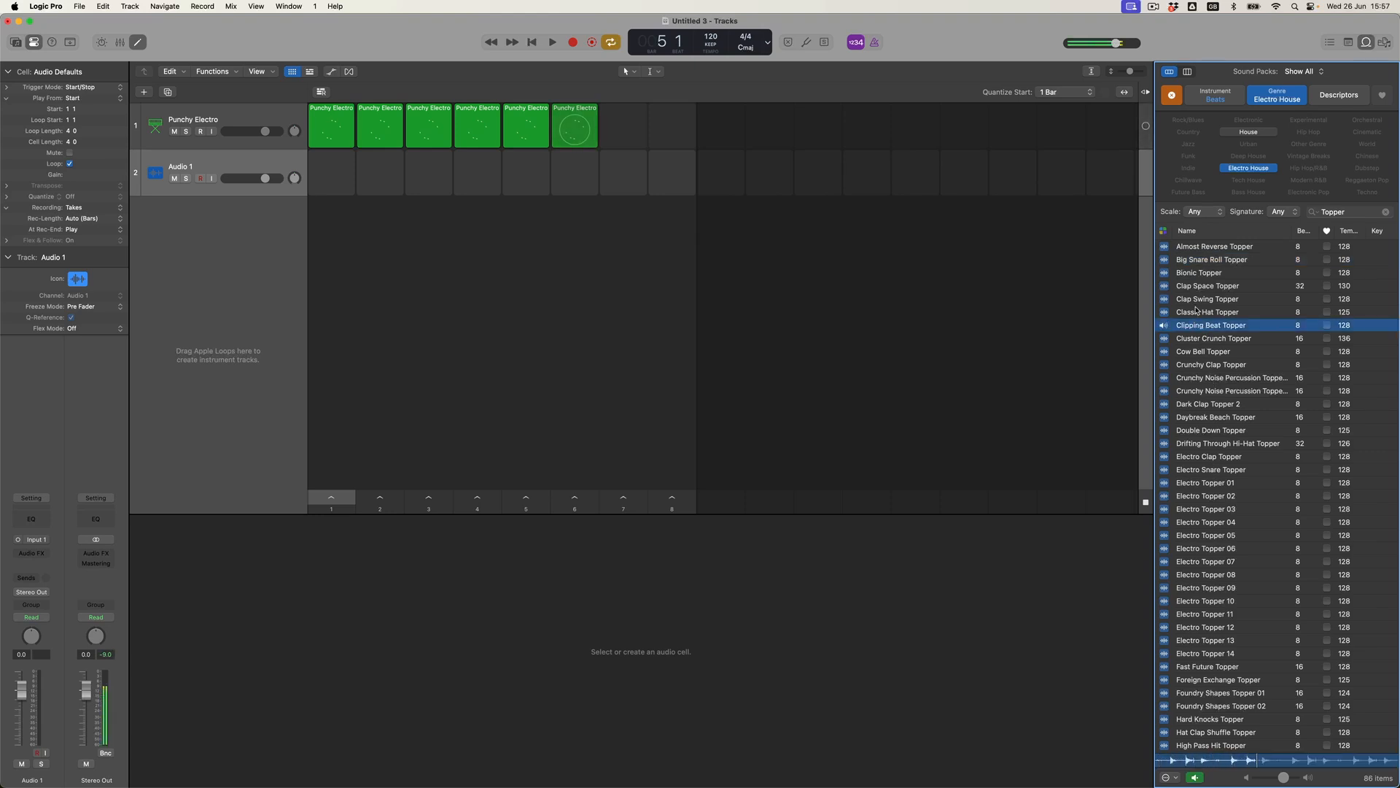
{"action": "left_click", "coordinate": [1203, 291]}
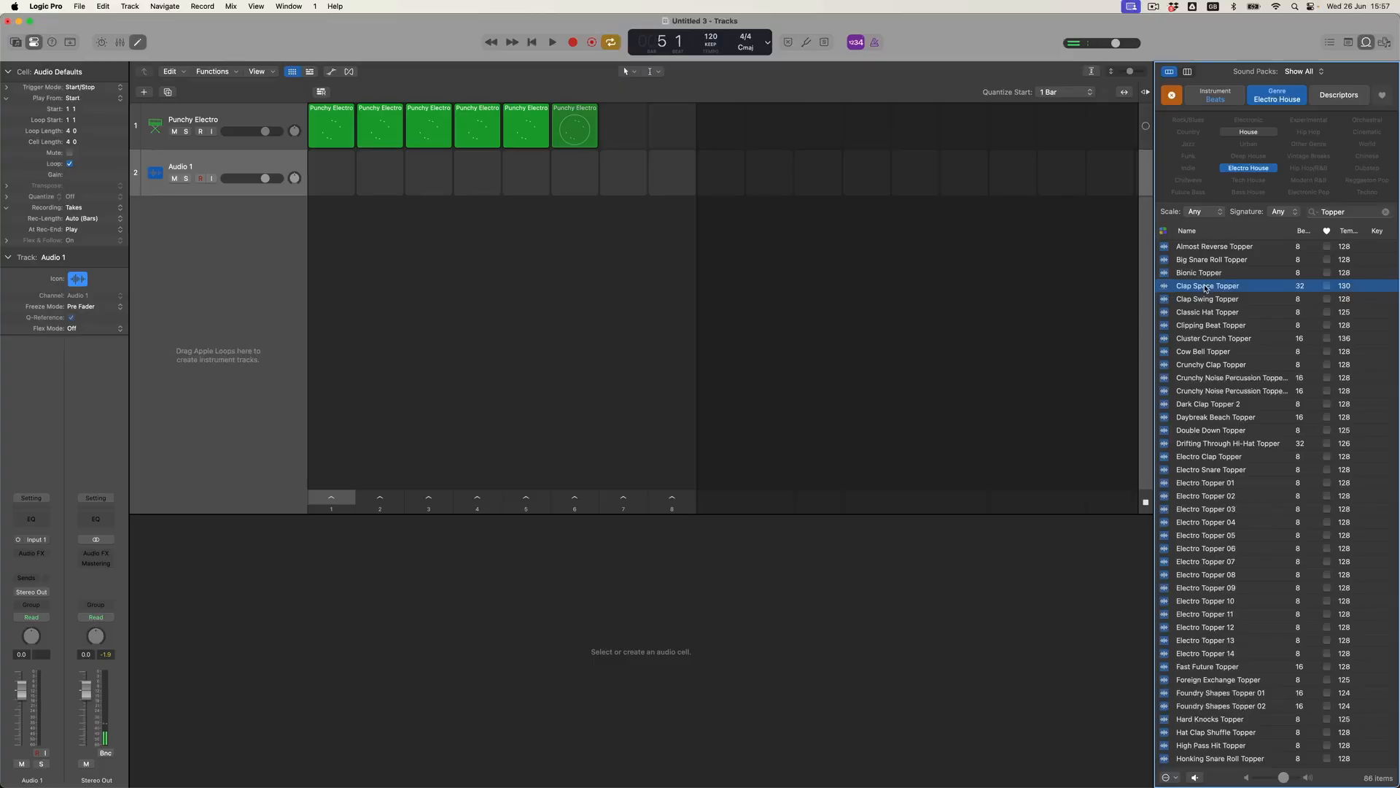
Drag the Clap Space Topper loop from the Loop Browser into cell 2 of the Audio 1 track.
{"action": "left_click_drag", "start_coordinate": [1205, 287], "coordinate": [379, 168]}
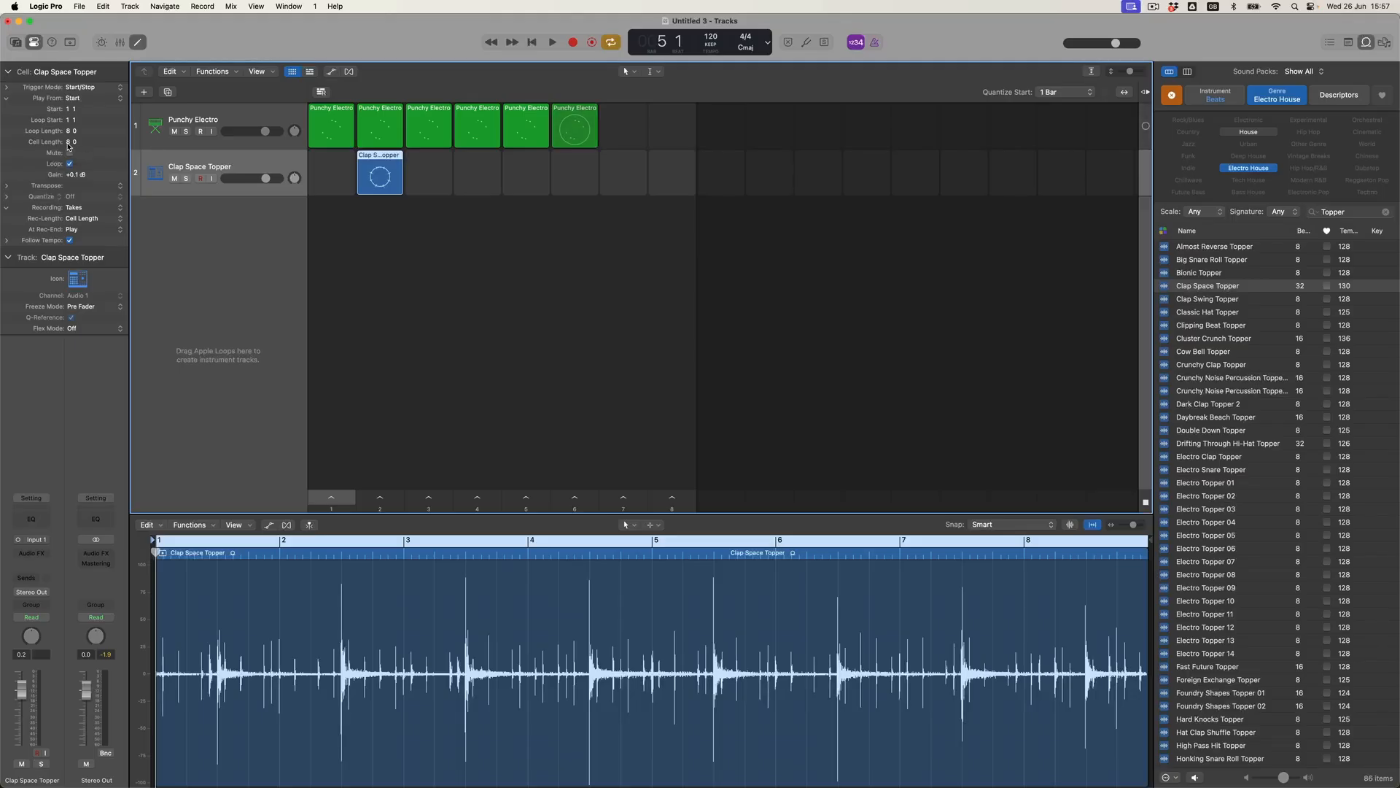
Cut the Clap Space Topper loop length to 1 3, zoom out the waveform, and audition scene 2.
{"action": "left_click_drag", "start_coordinate": [71, 143], "coordinate": [70, 155]}
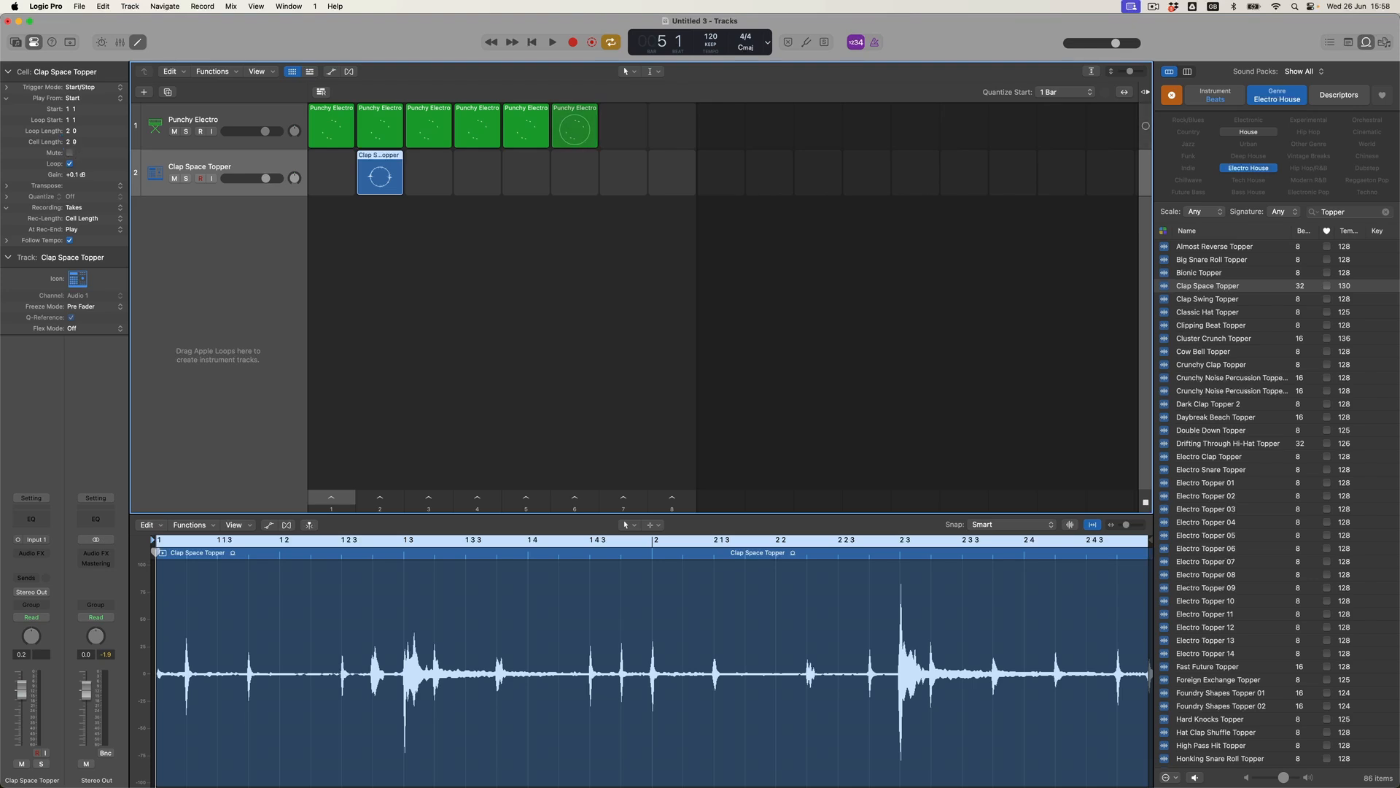
{"action": "left_click_drag", "start_coordinate": [75, 145], "coordinate": [74, 151]}
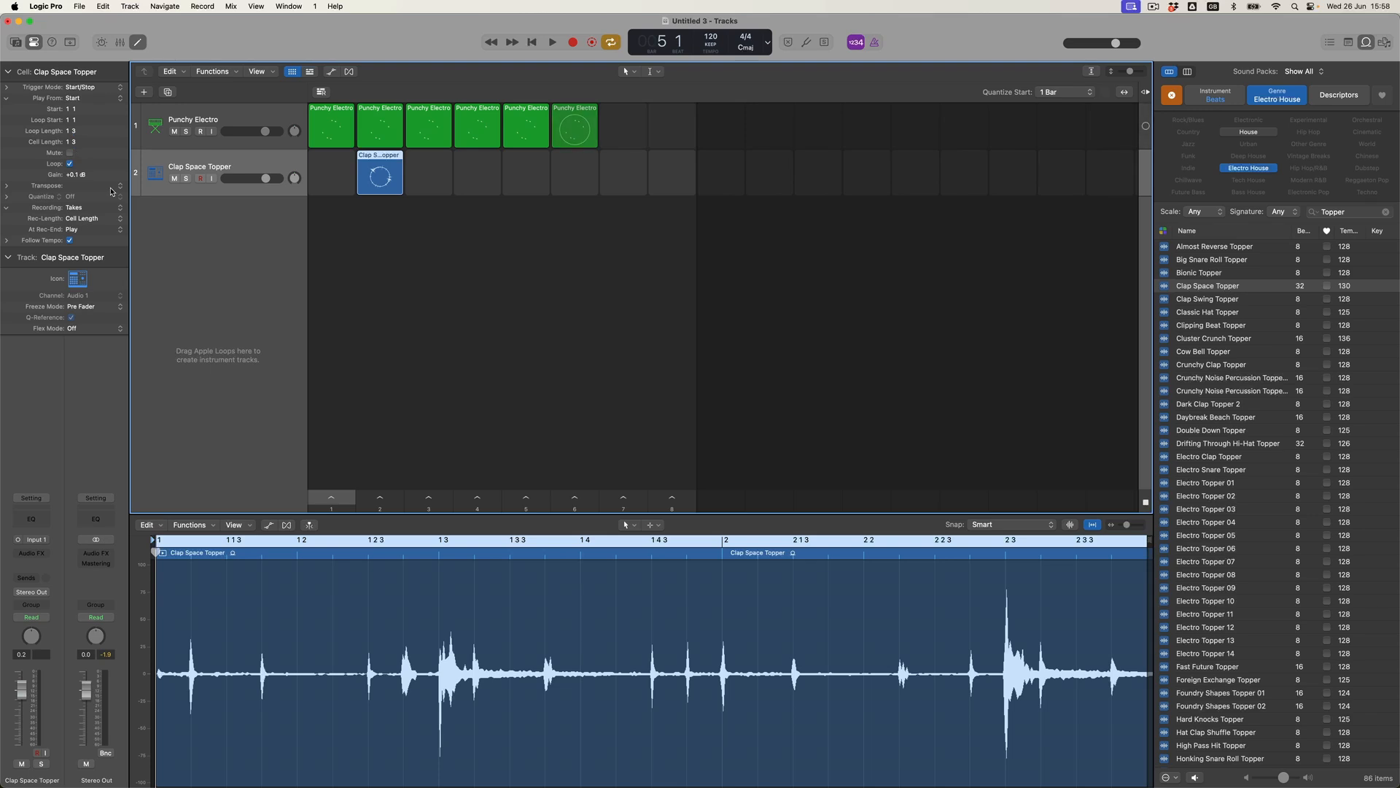
{"action": "left_click", "coordinate": [754, 528]}
{"action": "key", "text": "super+Left"}
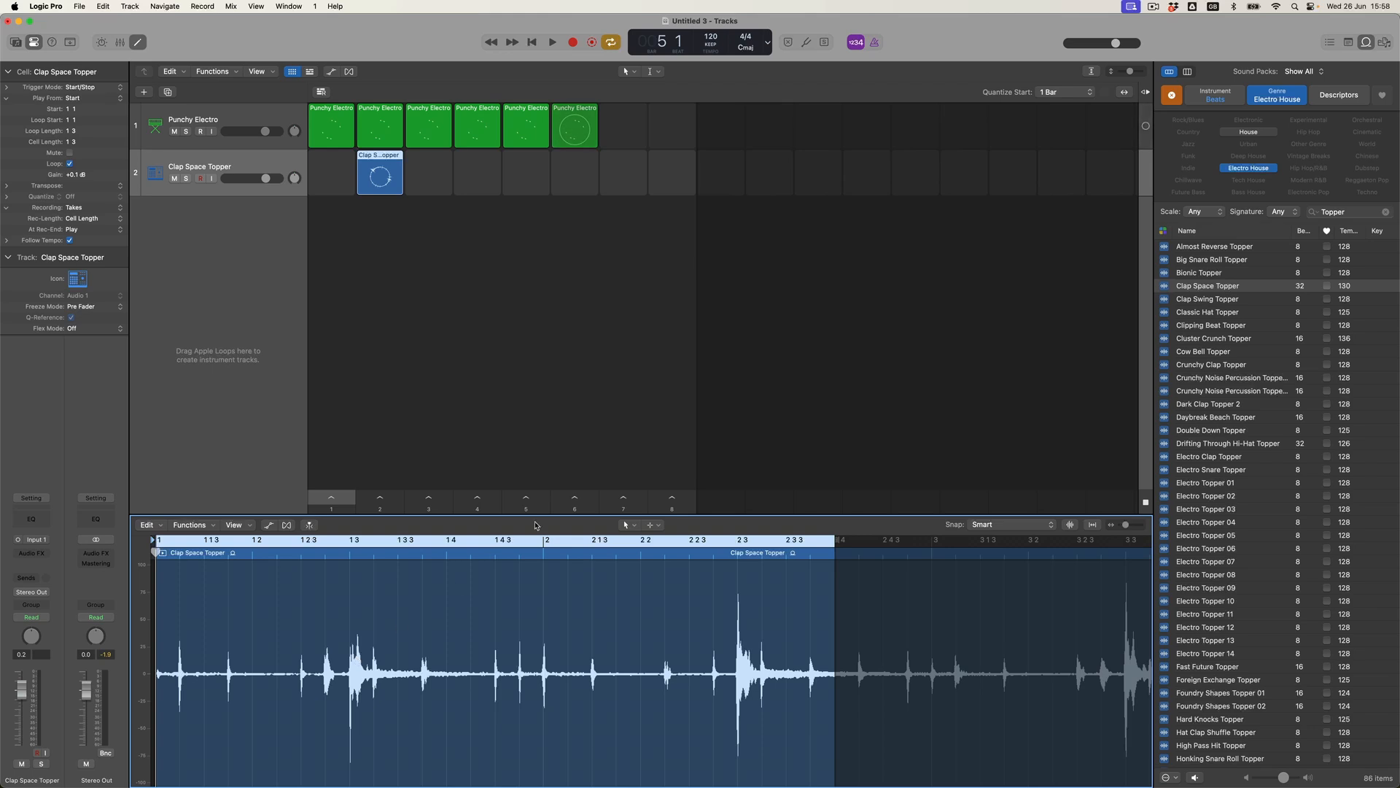
{"action": "left_click", "coordinate": [395, 500]}
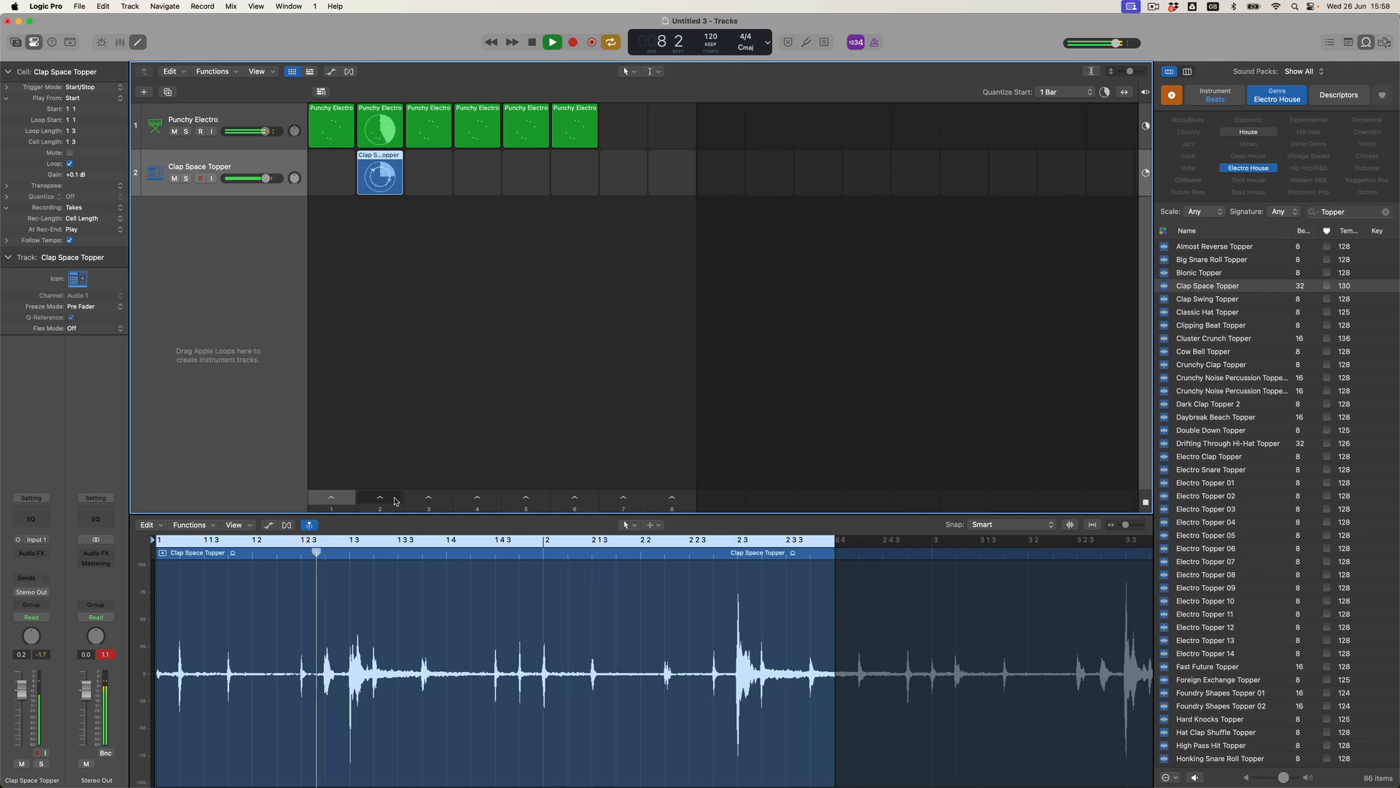
{"action": "left_click", "coordinate": [532, 43]}
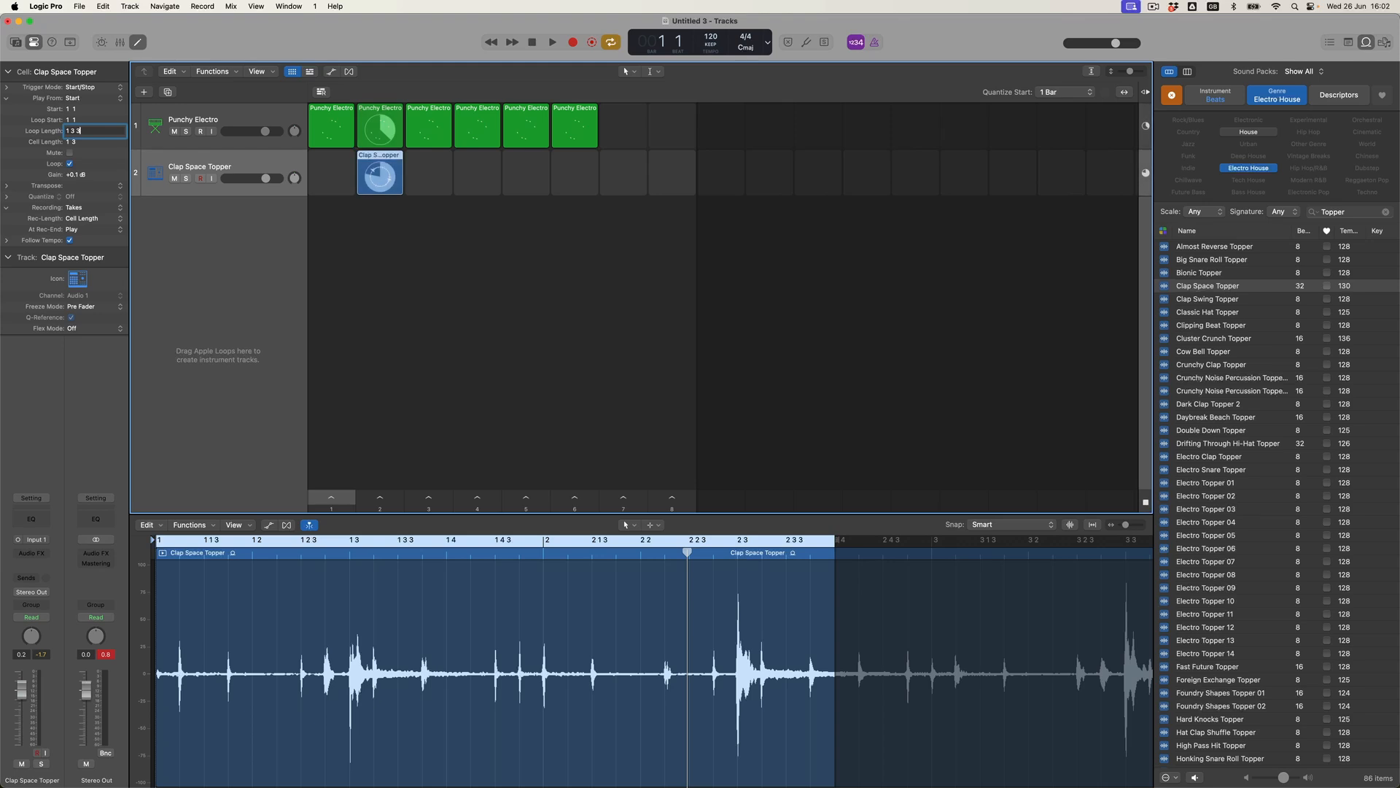
Confirm a 1 3 3 loop length for Clap Space Topper and play scene 2.
{"action": "key", "text": "Return"}
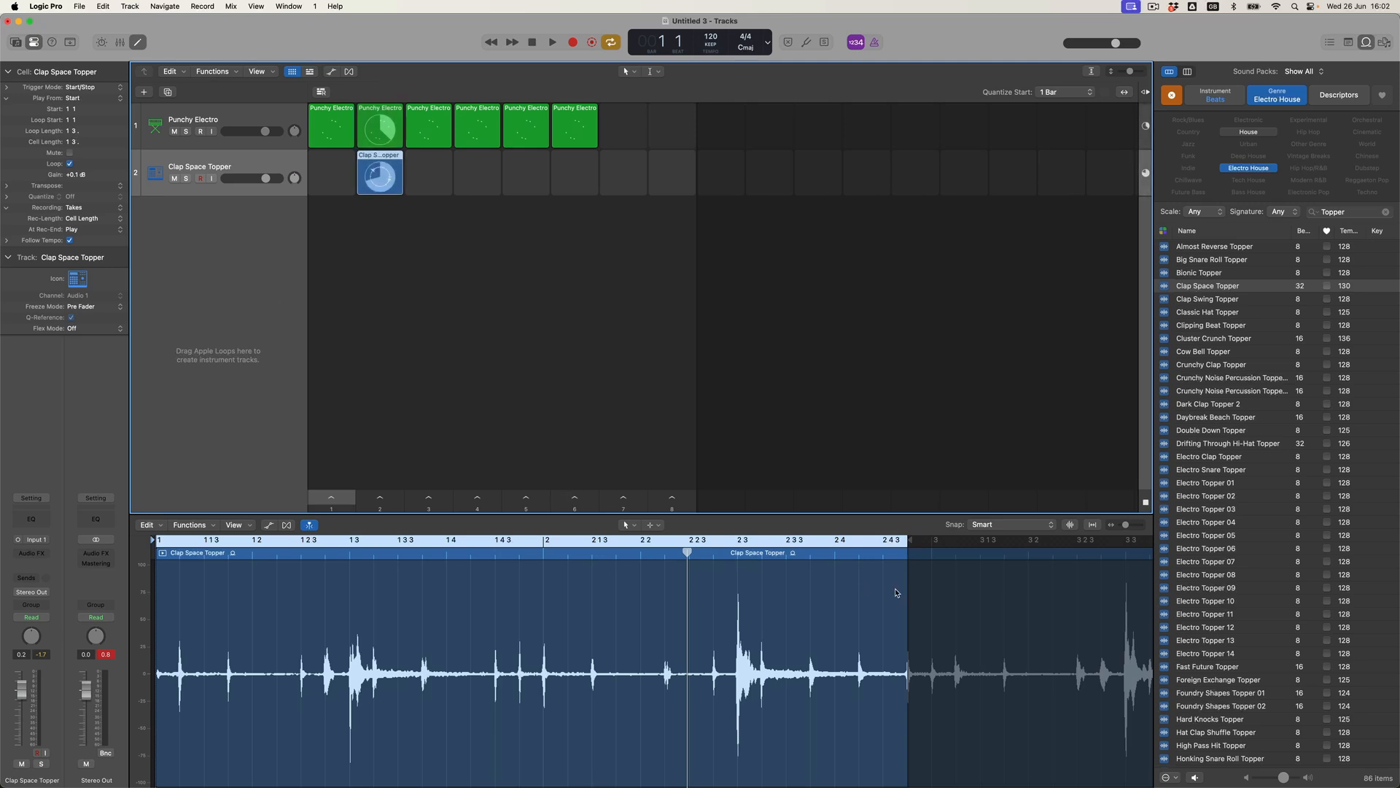
{"action": "left_click", "coordinate": [383, 500]}
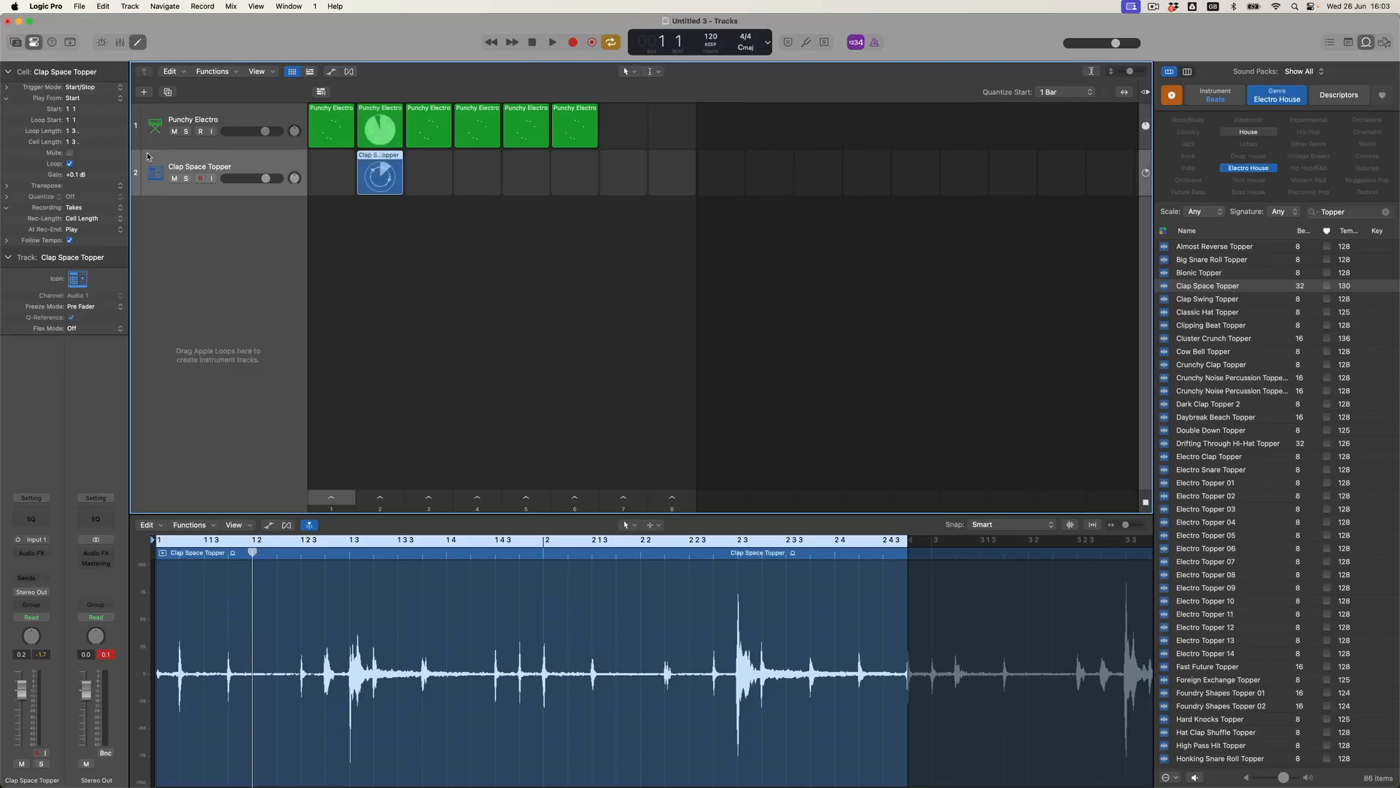
Create a new MIDI software instrument track with Retro Synth as its instrument.
{"action": "left_click", "coordinate": [144, 92]}
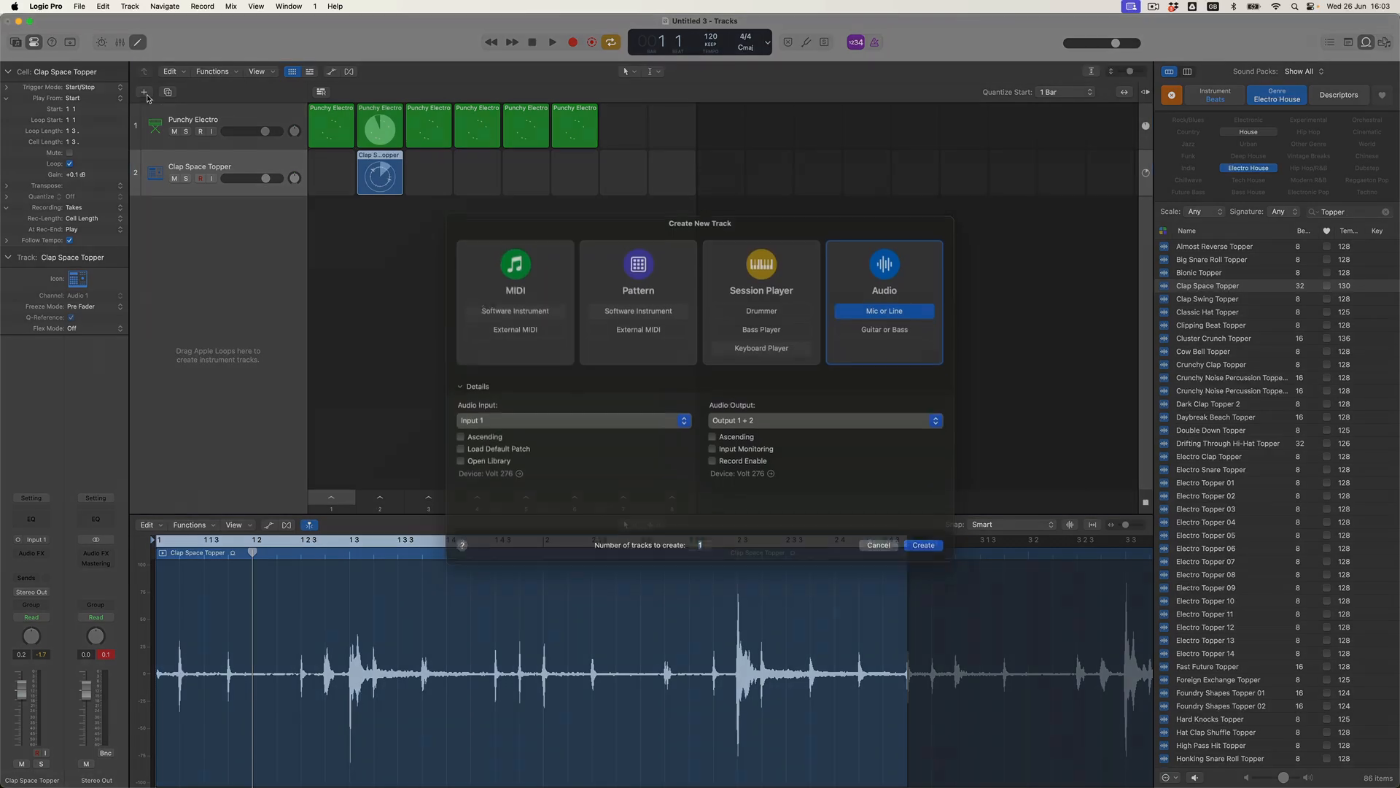
{"action": "left_click", "coordinate": [539, 324]}
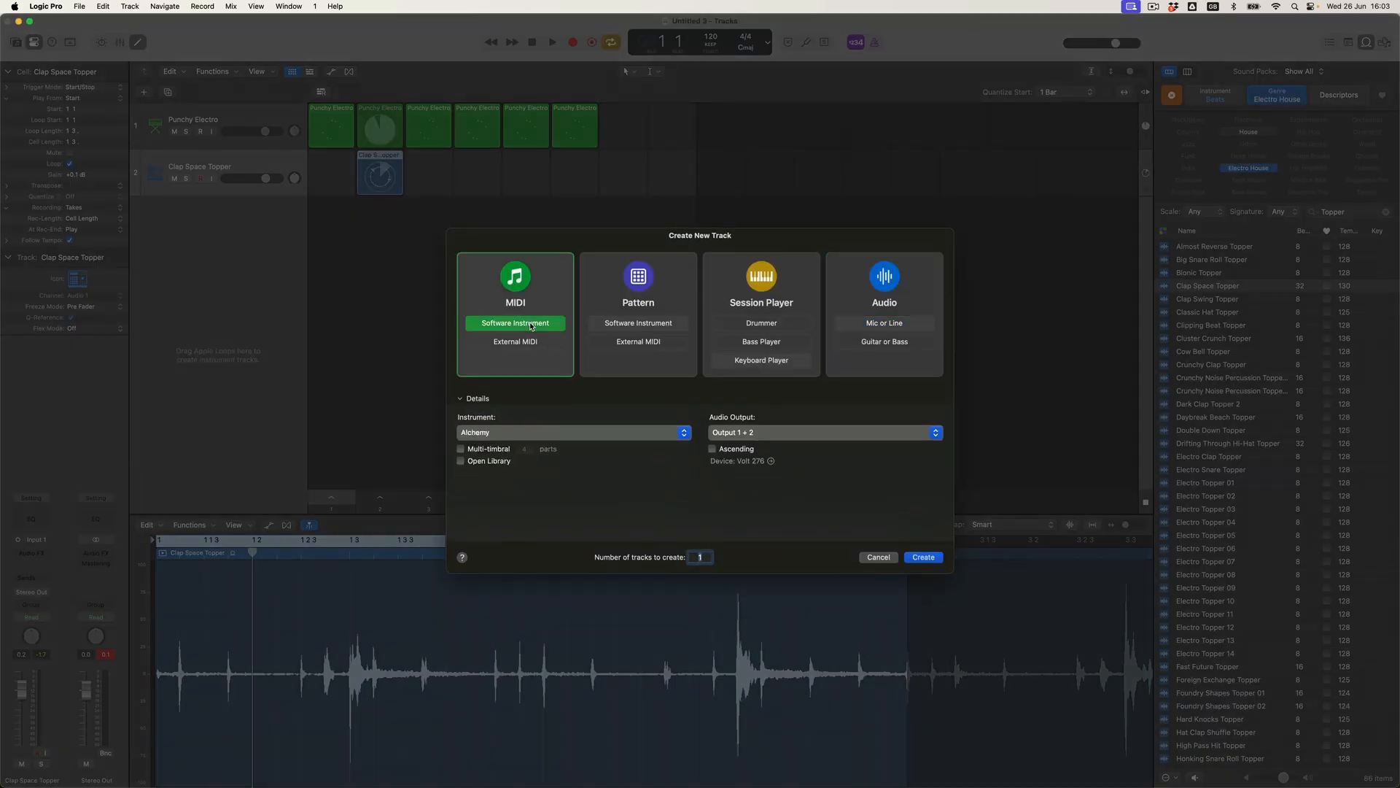
{"action": "left_click", "coordinate": [517, 433]}
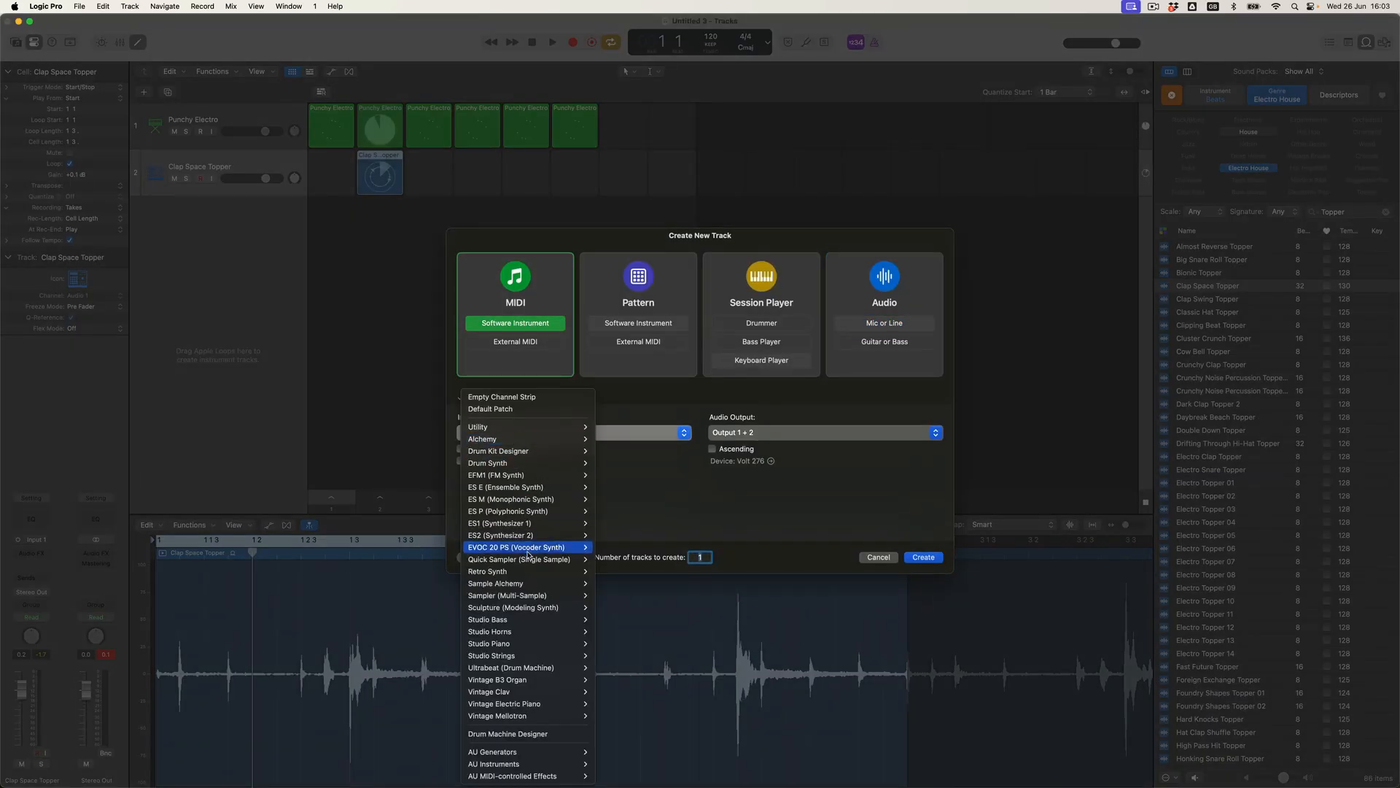
{"action": "left_click", "coordinate": [510, 571]}
{"action": "left_click", "coordinate": [923, 558]}
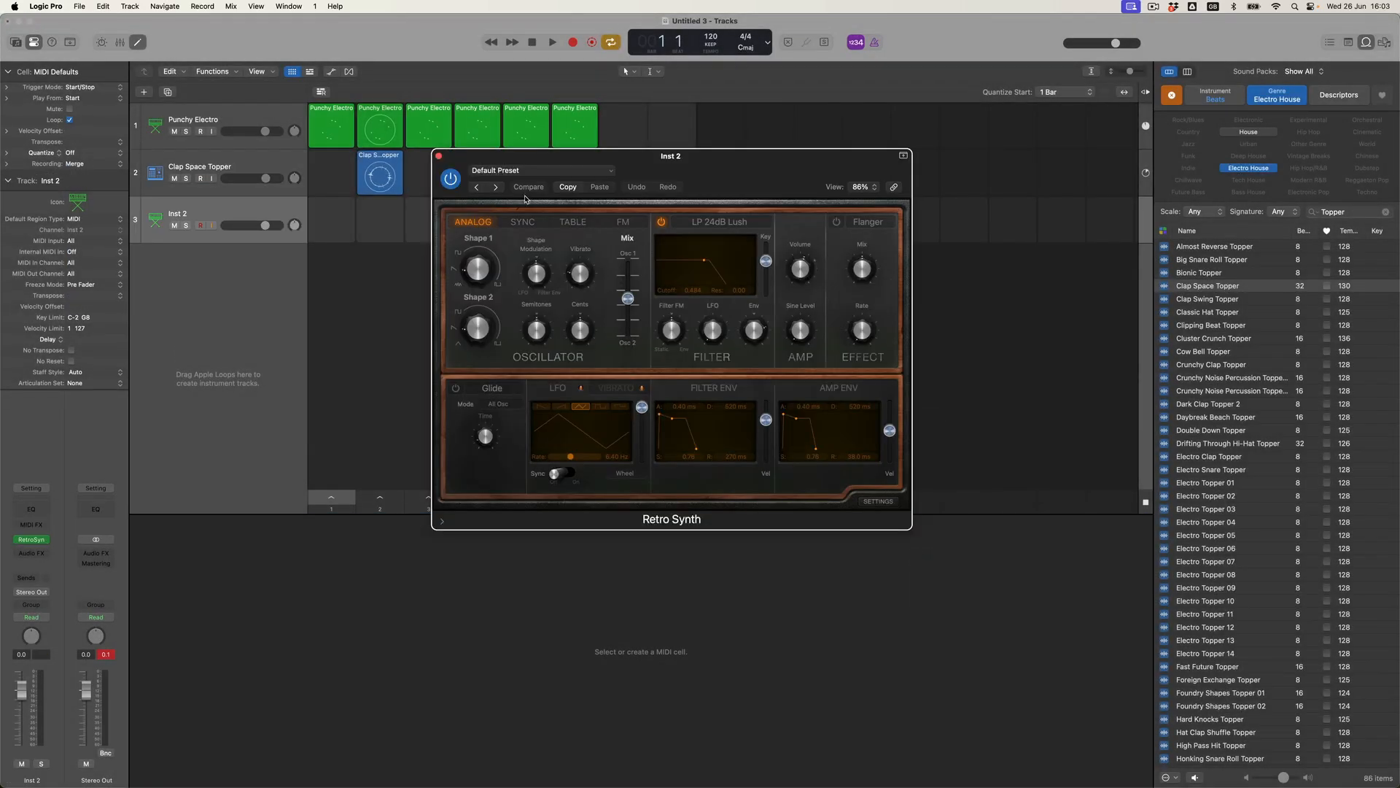
Load the Airy Picks preset and shorten the amp envelope release to about 2600 ms.
{"action": "left_click", "coordinate": [536, 172]}
{"action": "mouse_move", "coordinate": [560, 481]}
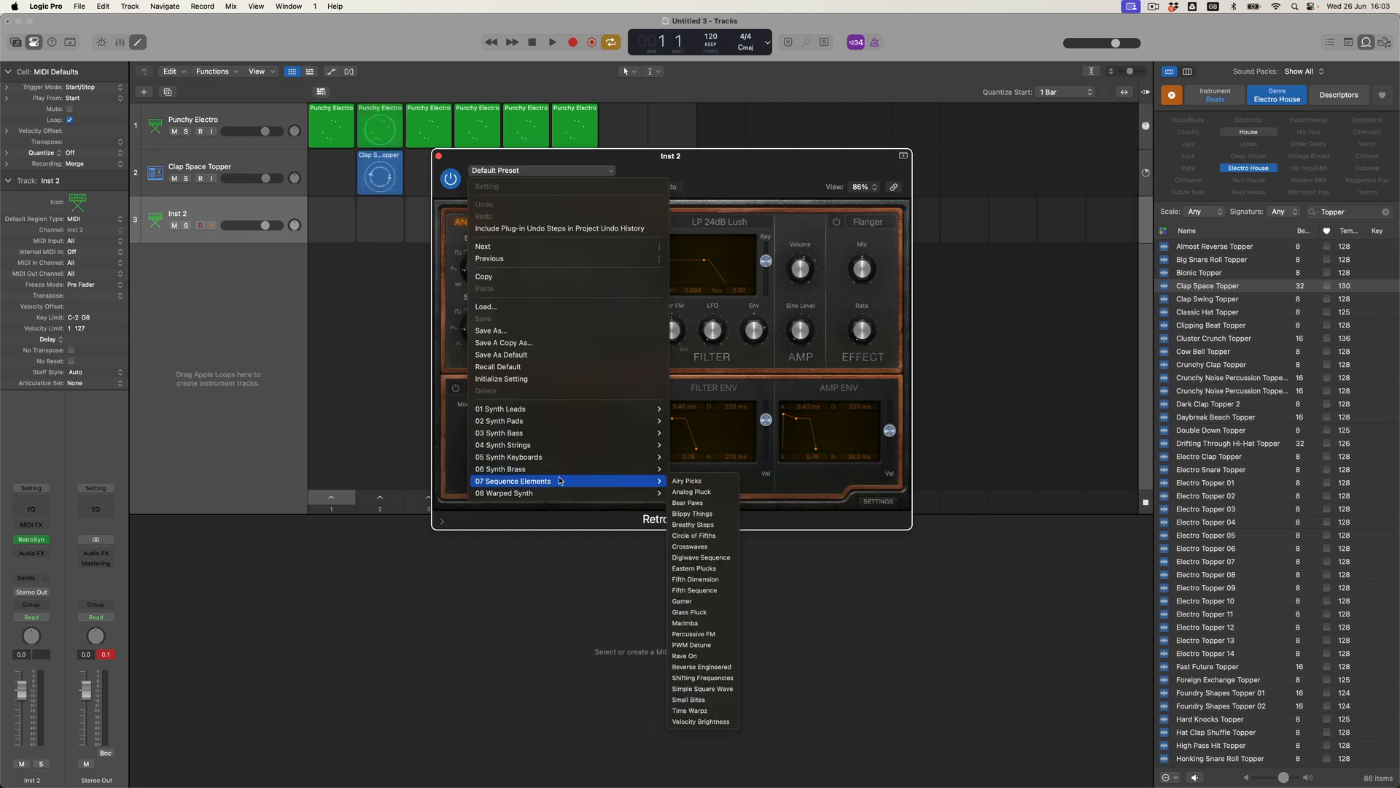
{"action": "left_click", "coordinate": [708, 485]}
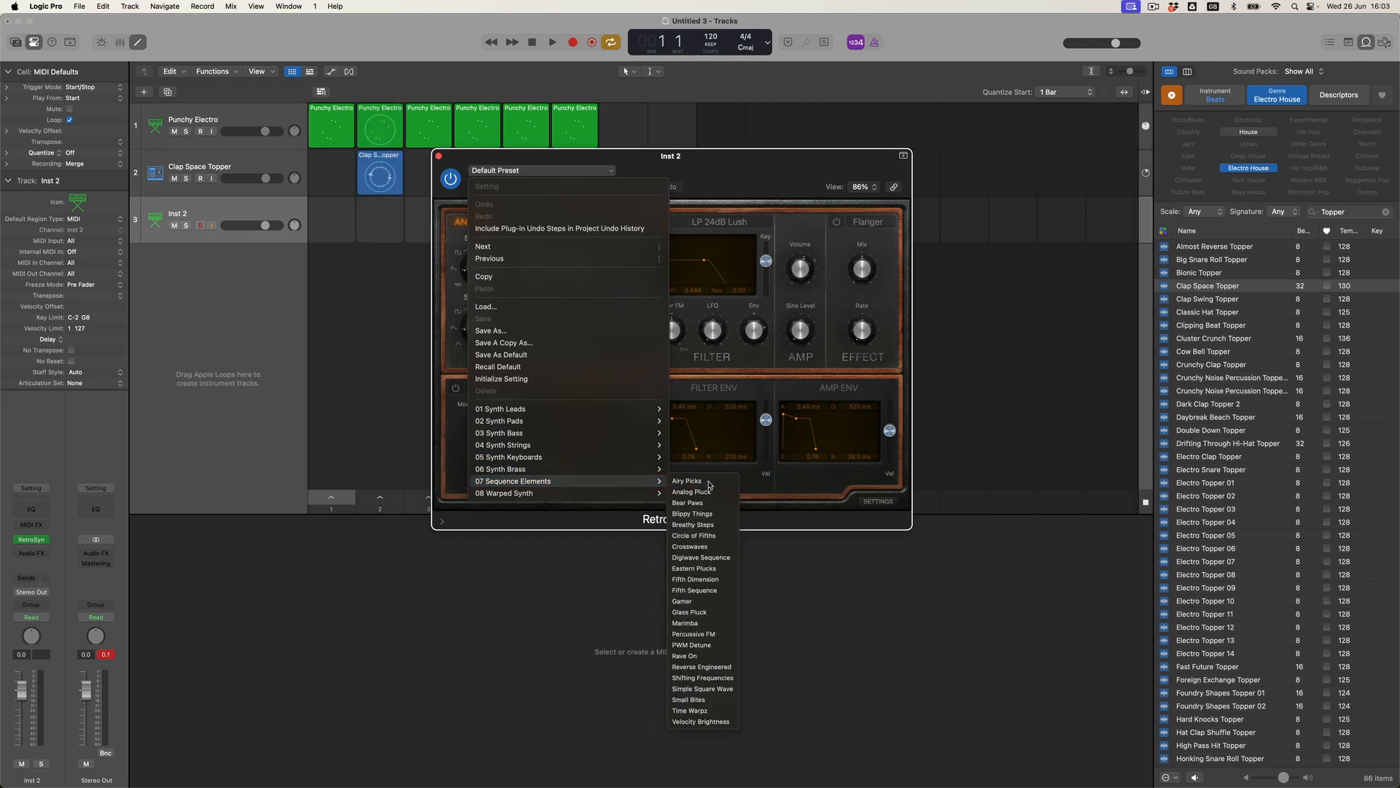
{"action": "left_click_drag", "start_coordinate": [854, 458], "coordinate": [854, 473]}
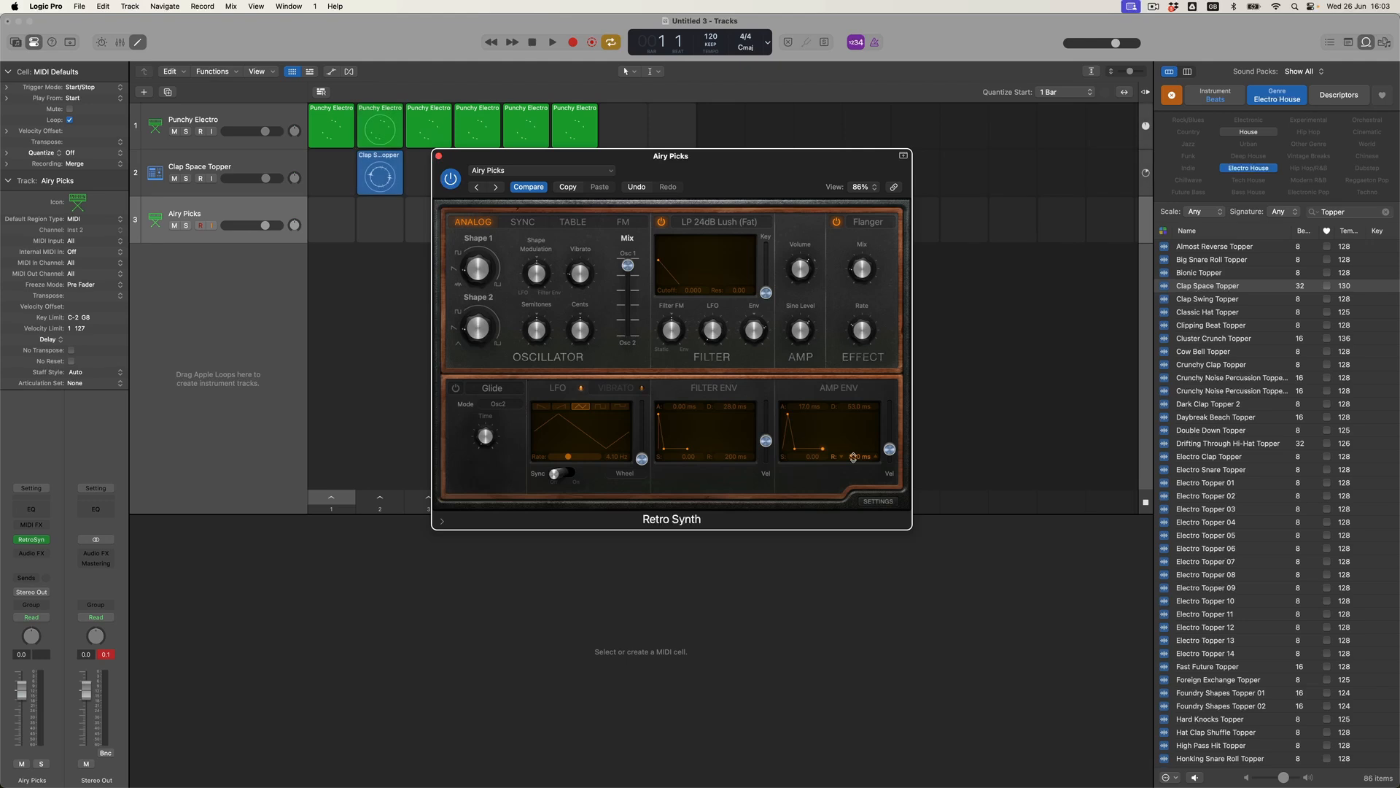
{"action": "left_click", "coordinate": [439, 156]}
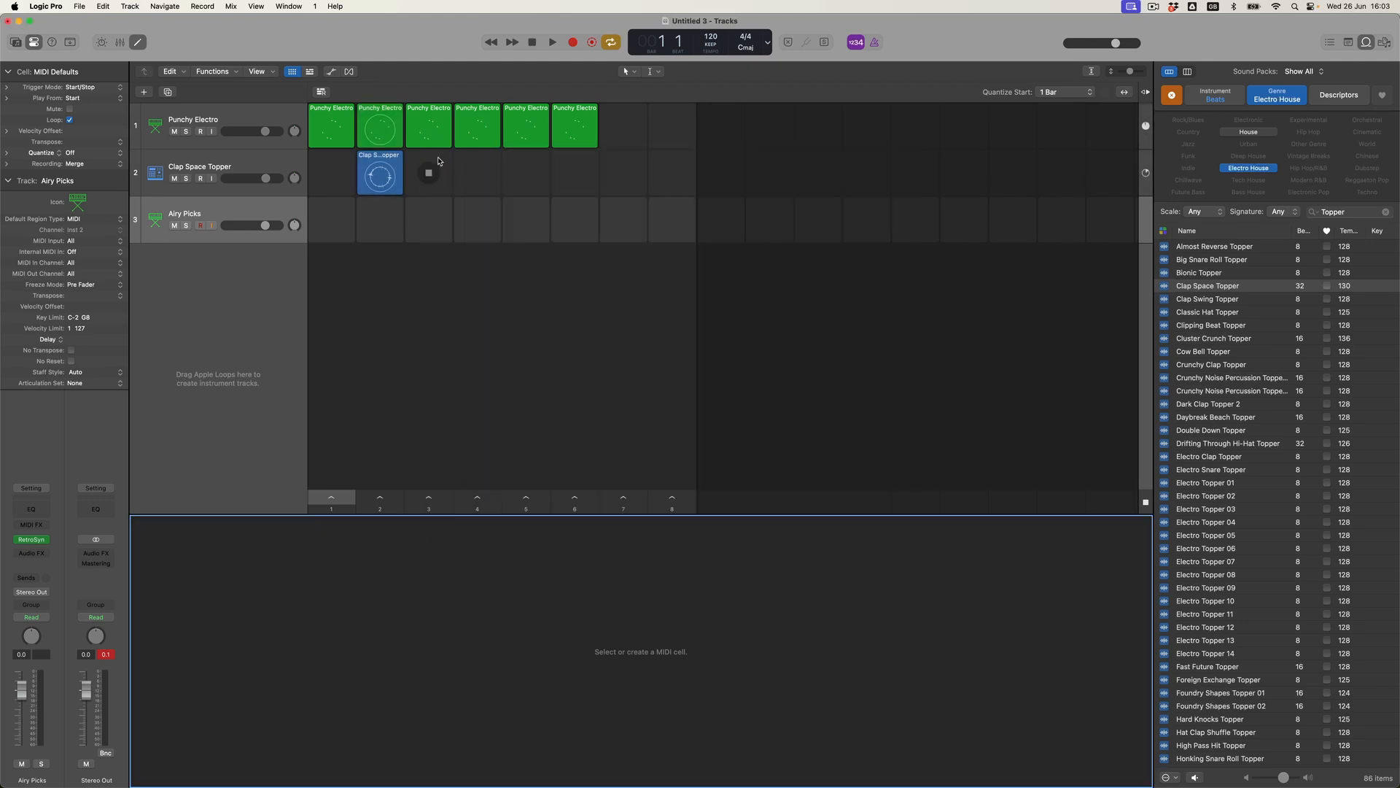
Create an empty MIDI cell on the Airy Picks track and enlarge the piano roll area.
{"action": "right_click", "coordinate": [391, 206]}
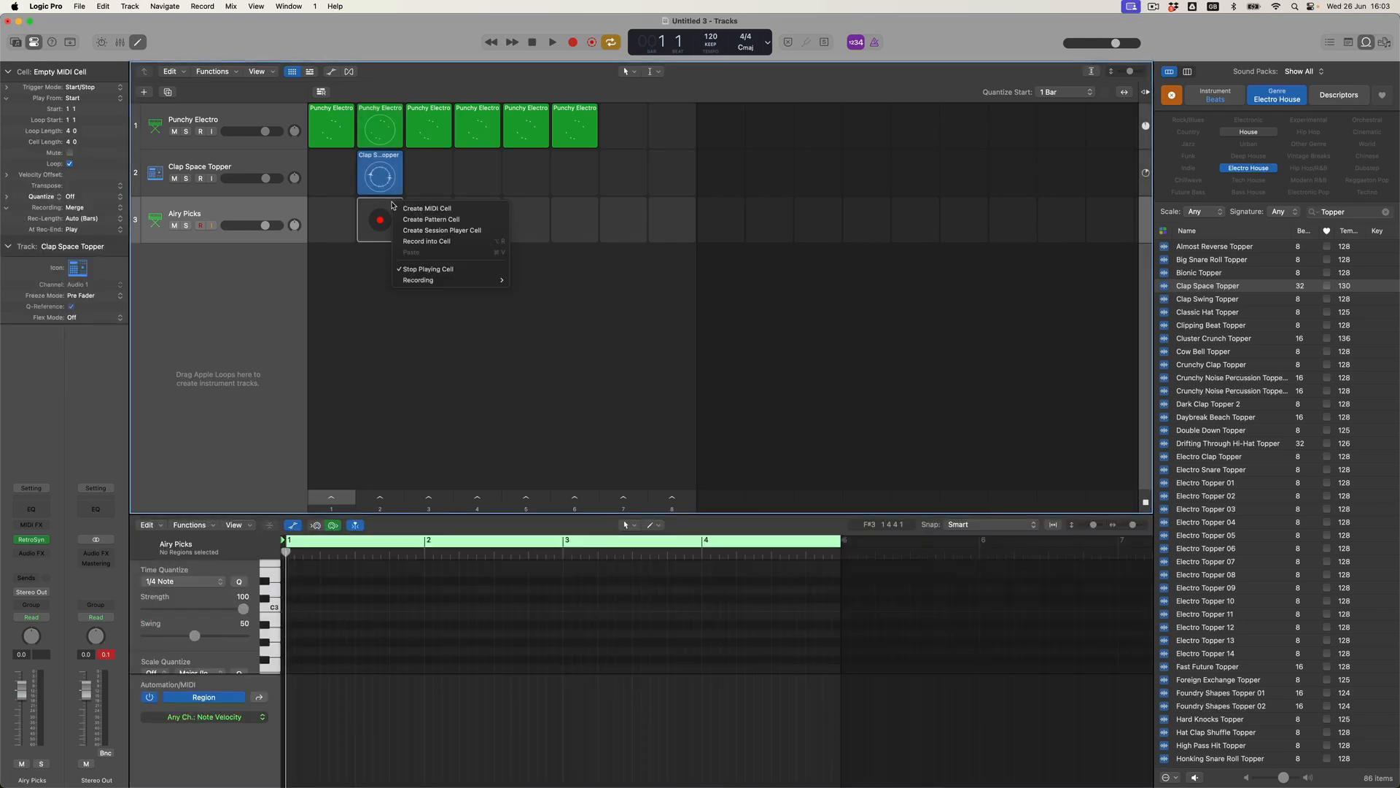
{"action": "left_click", "coordinate": [453, 209]}
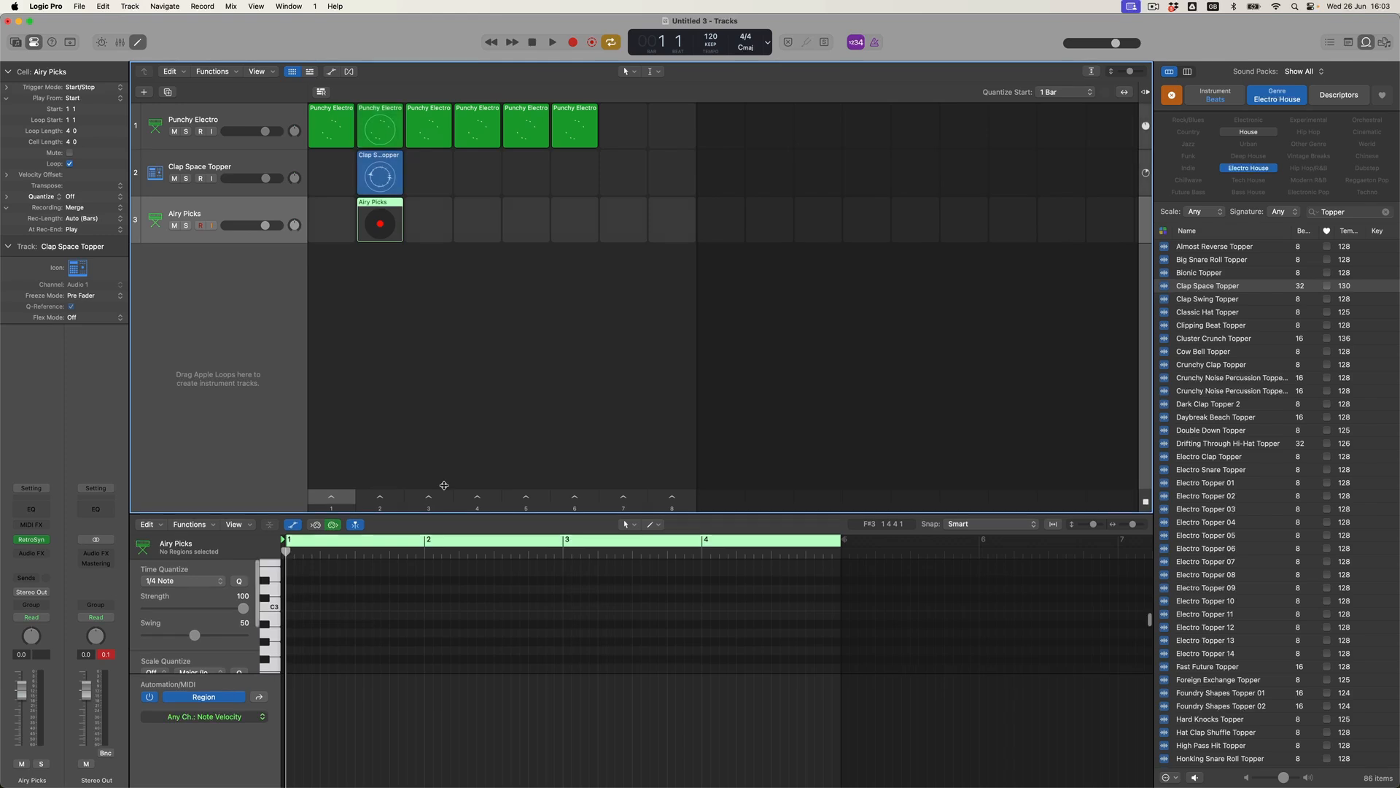
{"action": "left_click_drag", "start_coordinate": [445, 516], "coordinate": [429, 429]}
{"action": "scroll", "coordinate": [382, 499], "scroll_direction": "up", "scroll_amount": 1}
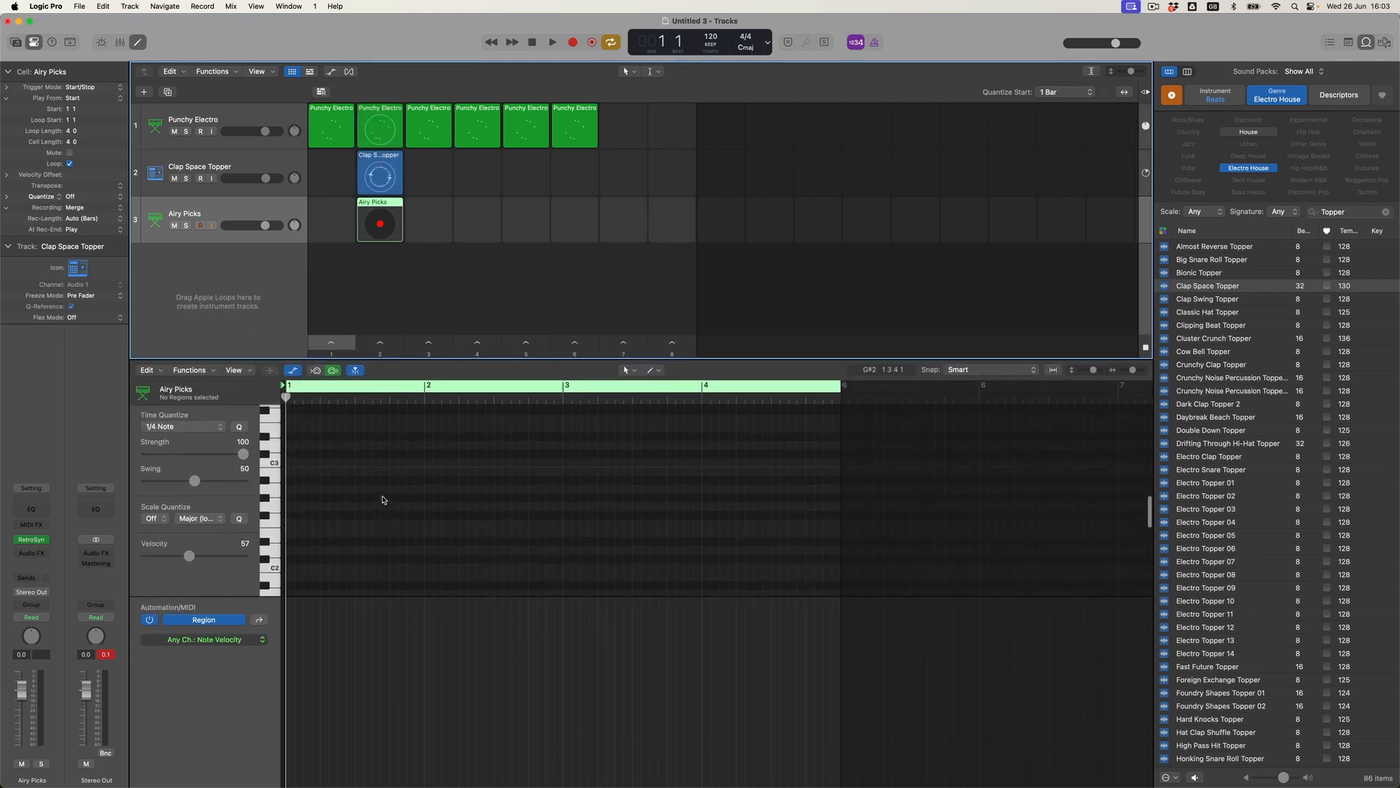
Hide the MIDI Draw area and switch to the Pencil tool.
{"action": "left_click", "coordinate": [294, 372]}
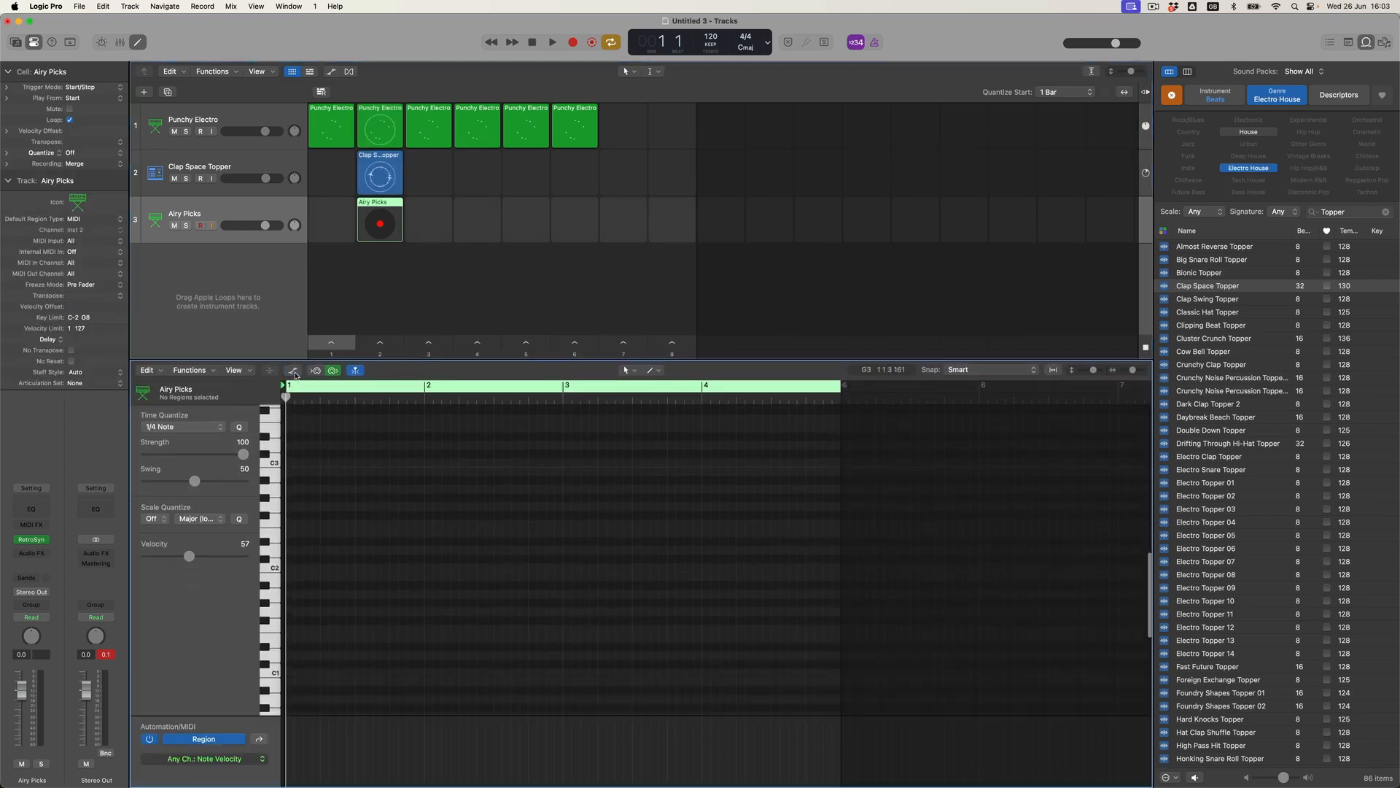
{"action": "right_click", "coordinate": [346, 561]}
{"action": "left_click", "coordinate": [368, 567]}
{"action": "scroll", "coordinate": [297, 473], "scroll_direction": "up", "scroll_amount": 3}
Pencil in the bar 1 melody notes between C3 and C4 (C3, D3, C4, E3).
{"action": "left_click", "coordinate": [289, 510]}
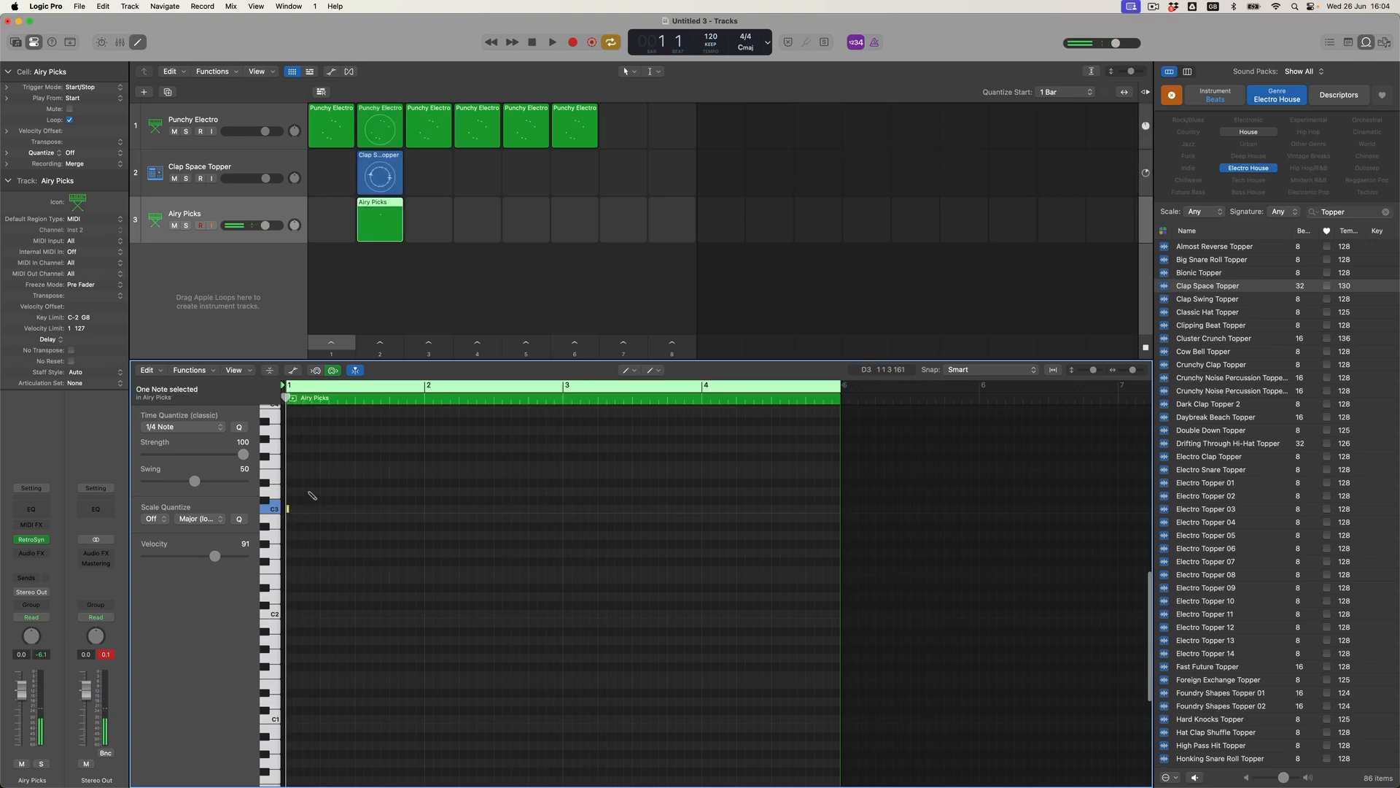
{"action": "left_click", "coordinate": [305, 491]}
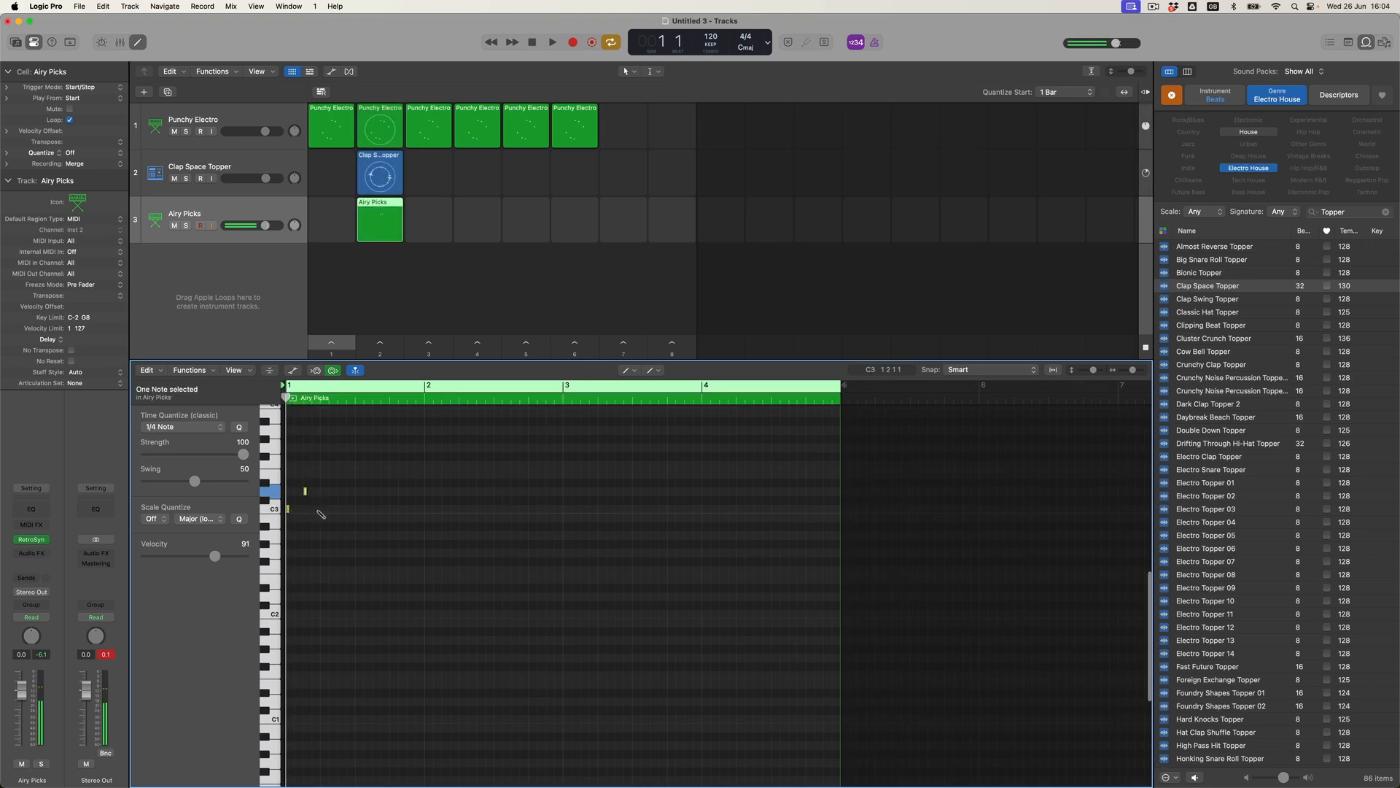
{"action": "left_click", "coordinate": [315, 508]}
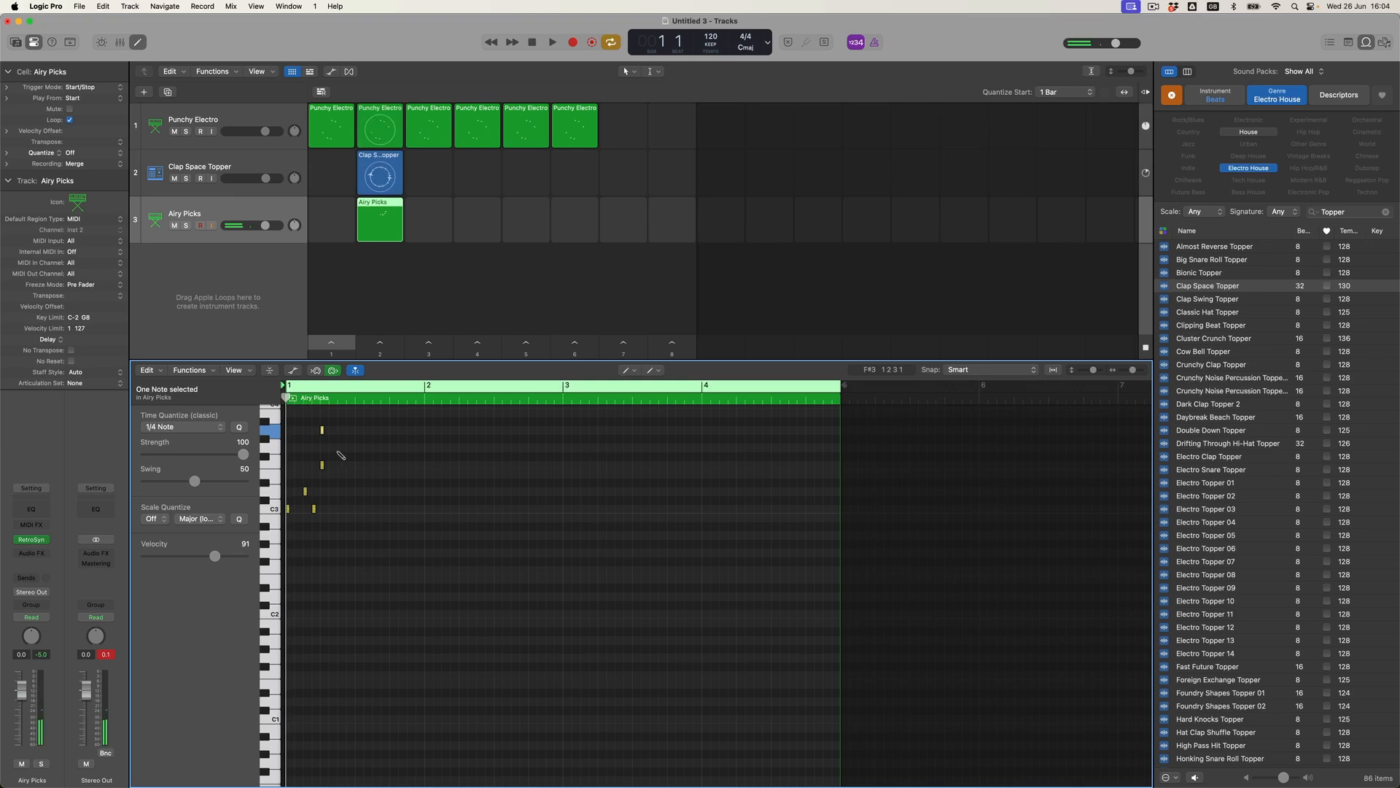
{"action": "left_click", "coordinate": [331, 447]}
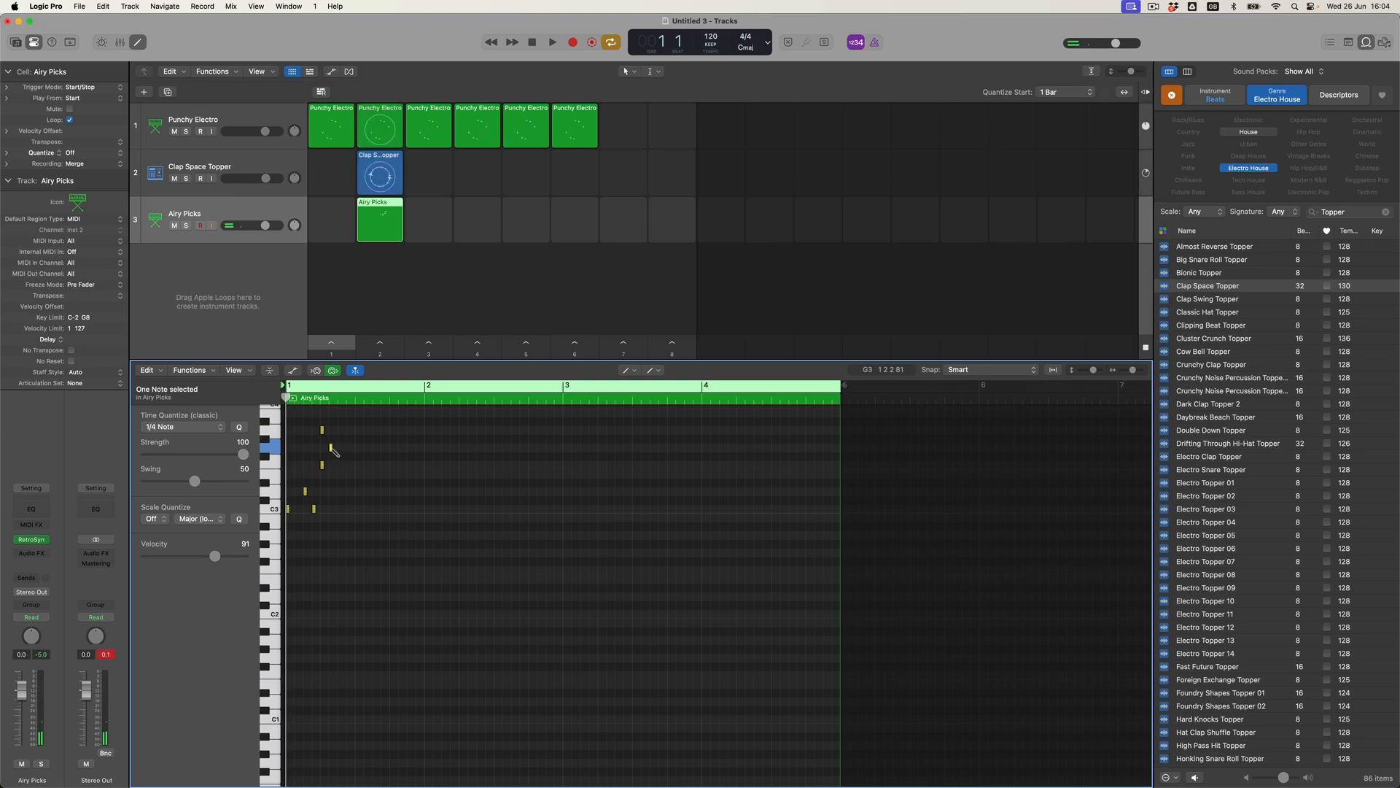
{"action": "left_click", "coordinate": [348, 491]}
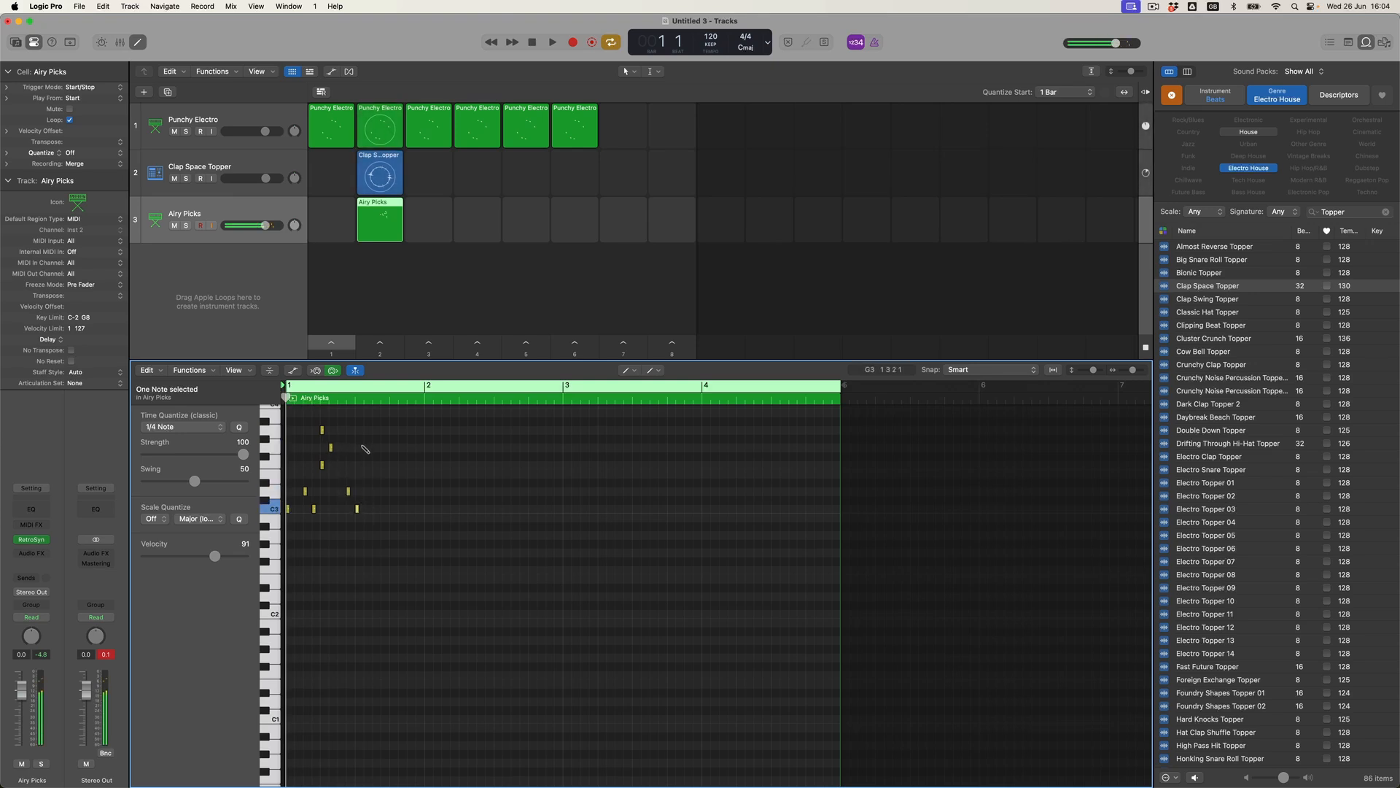
{"action": "scroll", "coordinate": [365, 449], "scroll_direction": "up", "scroll_amount": 1}
{"action": "left_click", "coordinate": [357, 423]}
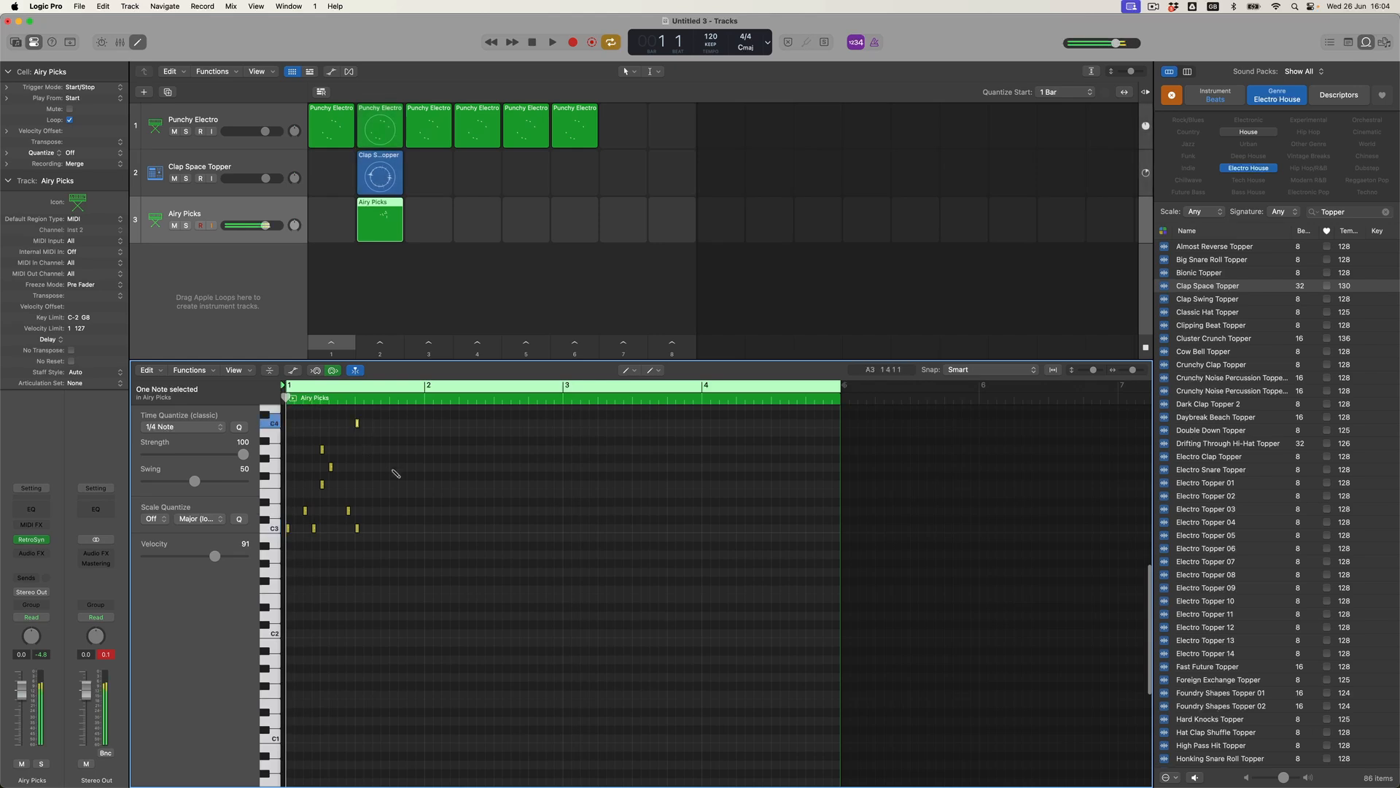
{"action": "left_click", "coordinate": [366, 467]}
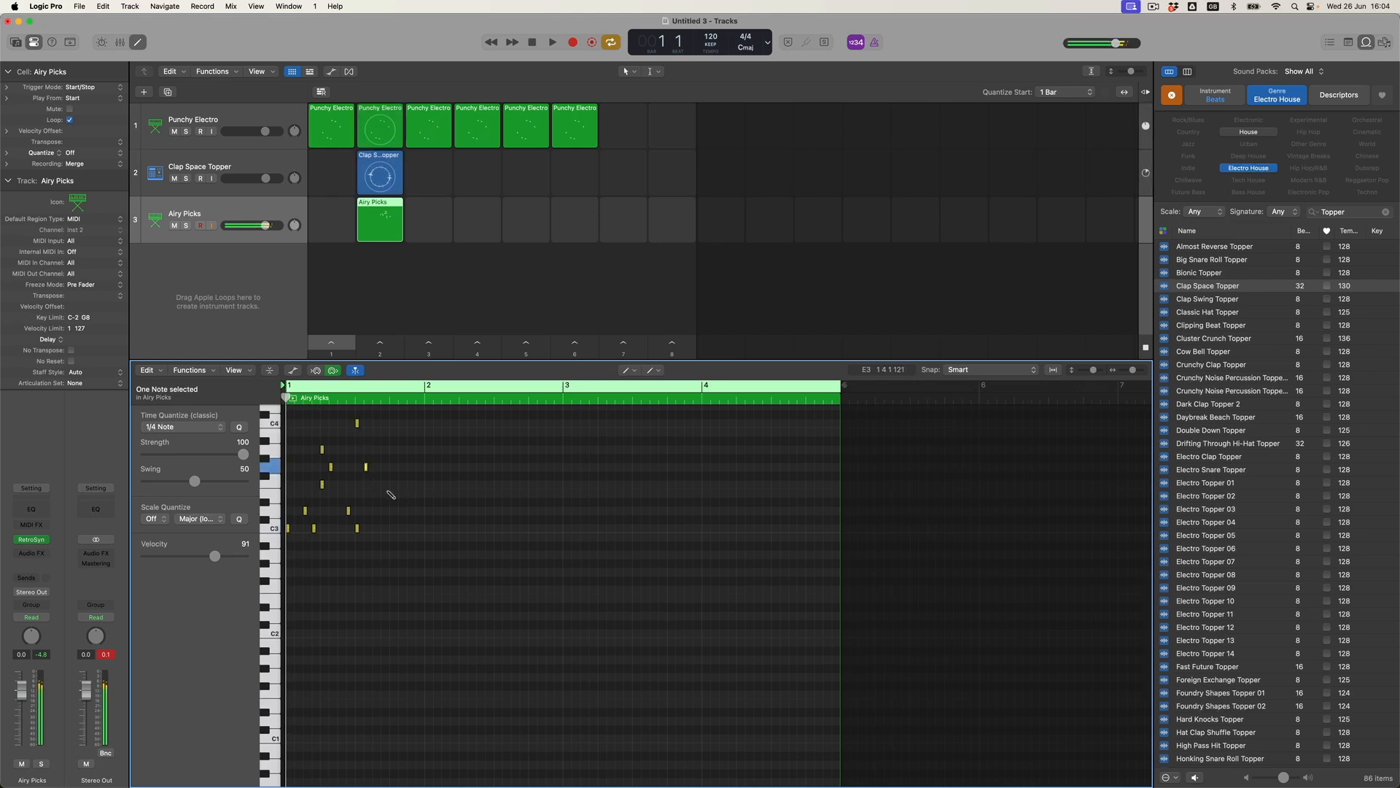
{"action": "left_click", "coordinate": [383, 485]}
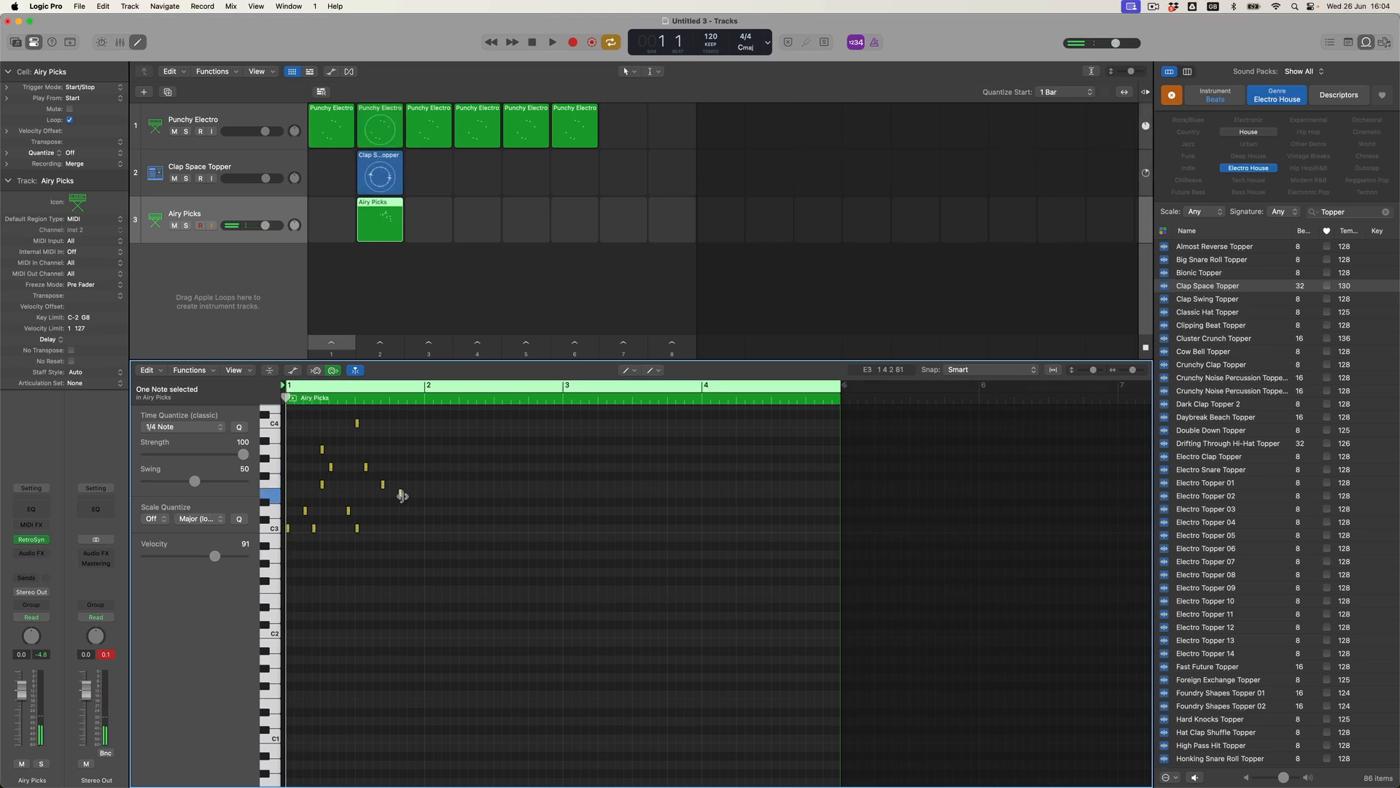
Add the bar 2 melody notes ending on D#3 and C3, then launch column 2.
{"action": "left_click", "coordinate": [409, 485]}
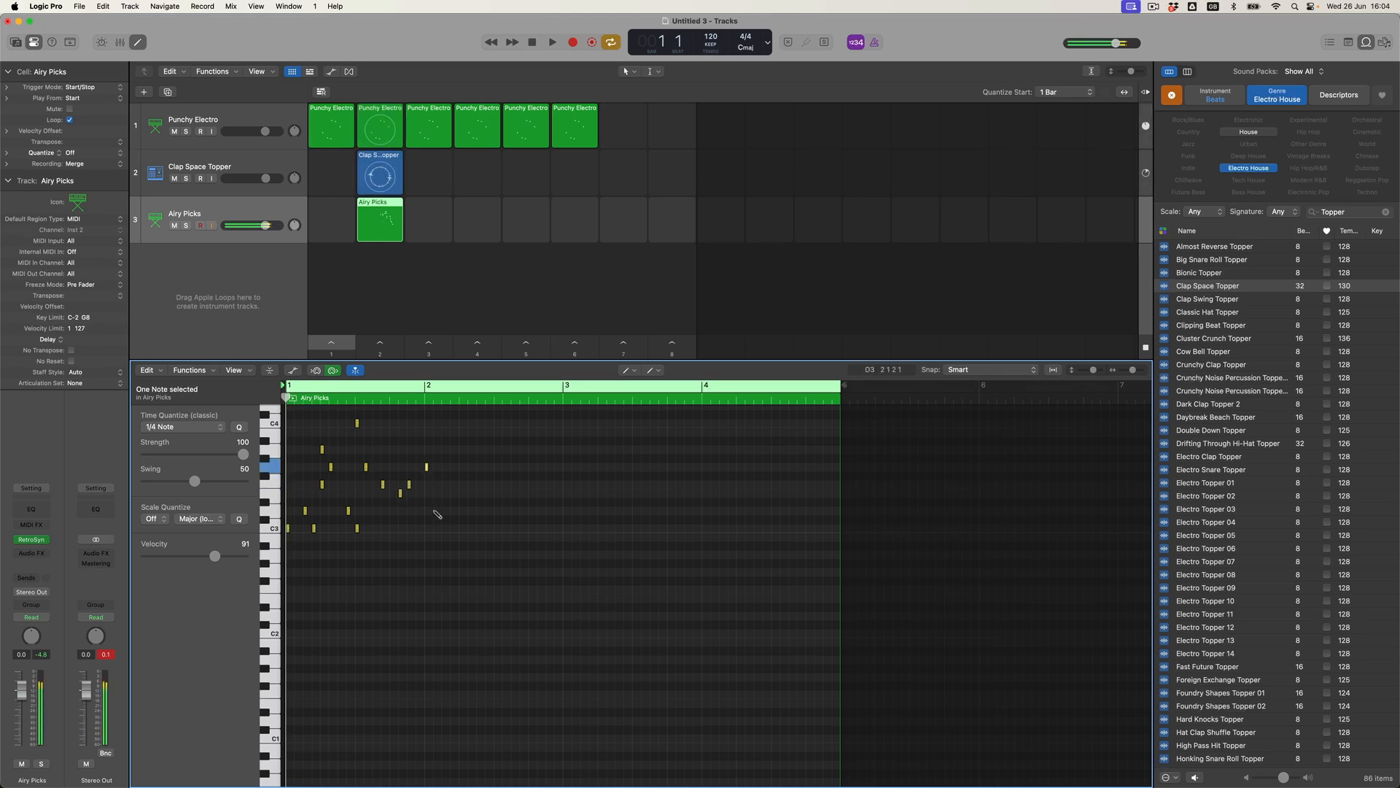
{"action": "left_click", "coordinate": [428, 528]}
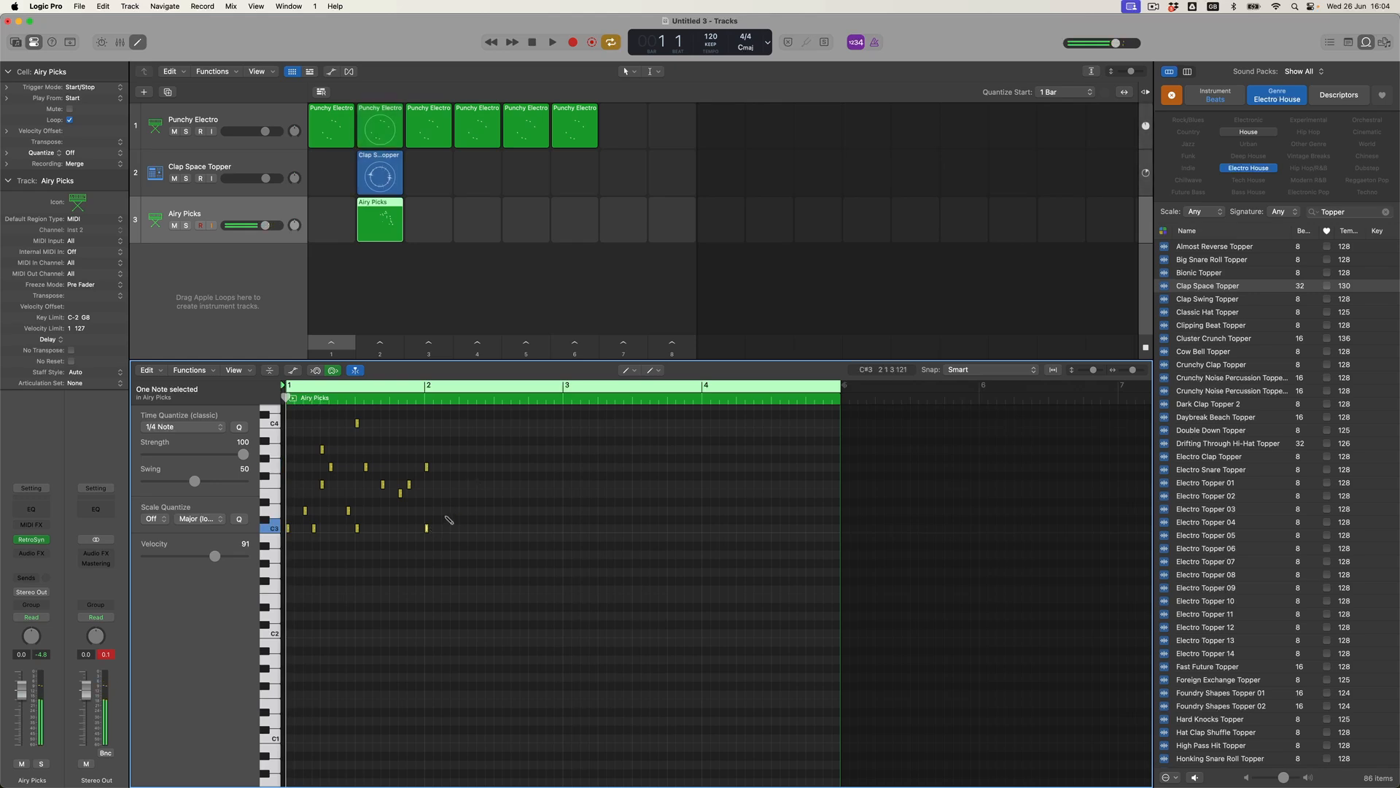
{"action": "left_click", "coordinate": [435, 511]}
{"action": "left_click", "coordinate": [453, 528]}
{"action": "left_click", "coordinate": [454, 484]}
{"action": "left_click", "coordinate": [461, 468]}
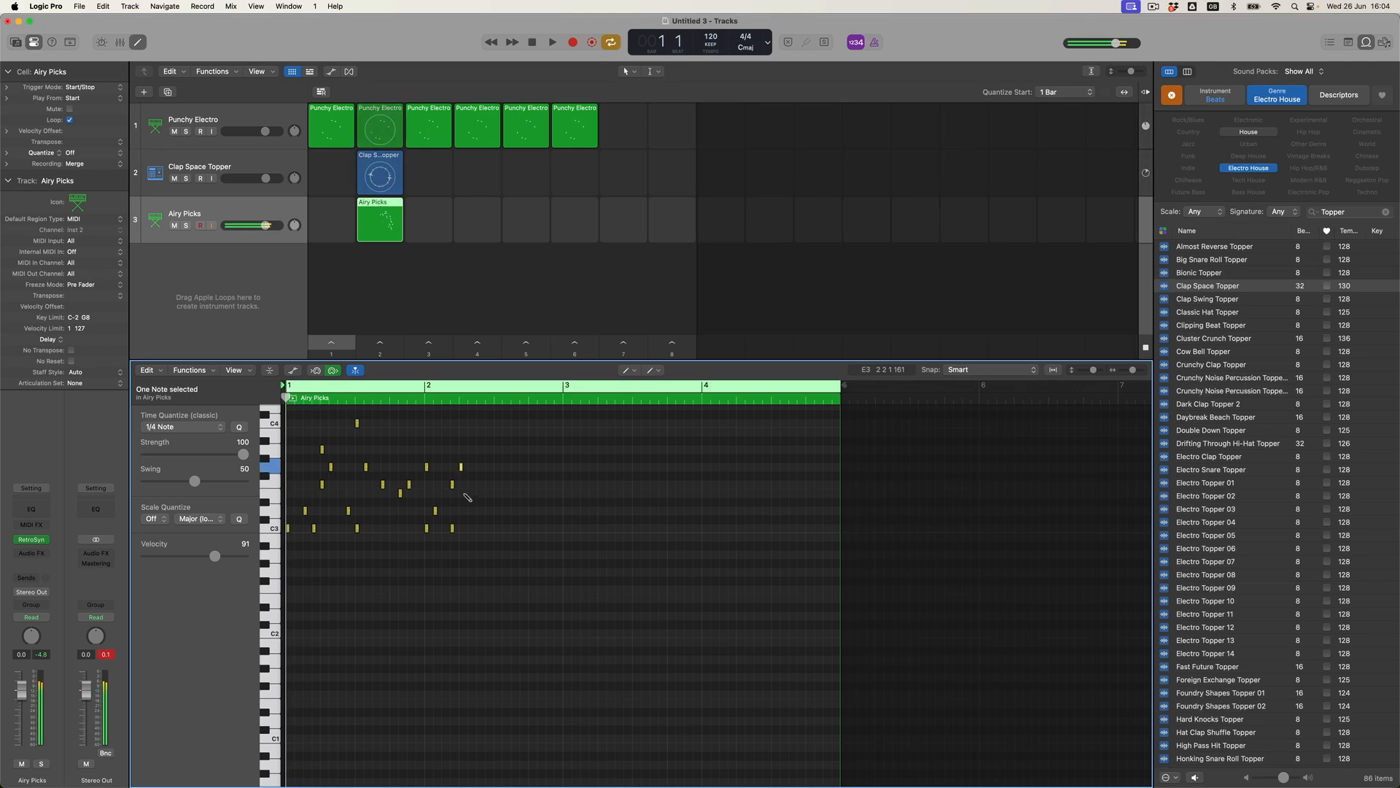
{"action": "left_click", "coordinate": [480, 528]}
{"action": "left_click", "coordinate": [497, 511]}
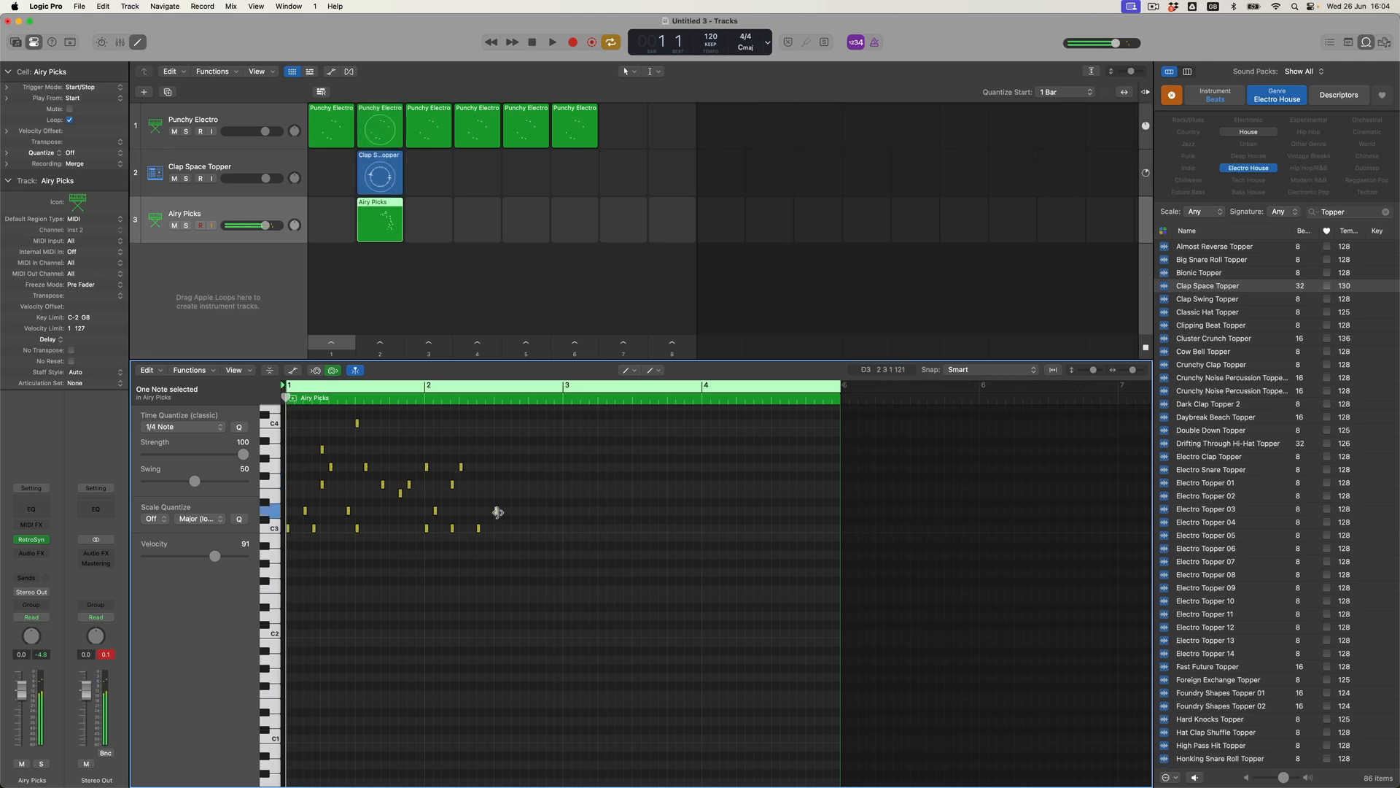
{"action": "left_click", "coordinate": [514, 449]}
{"action": "left_click", "coordinate": [532, 466]}
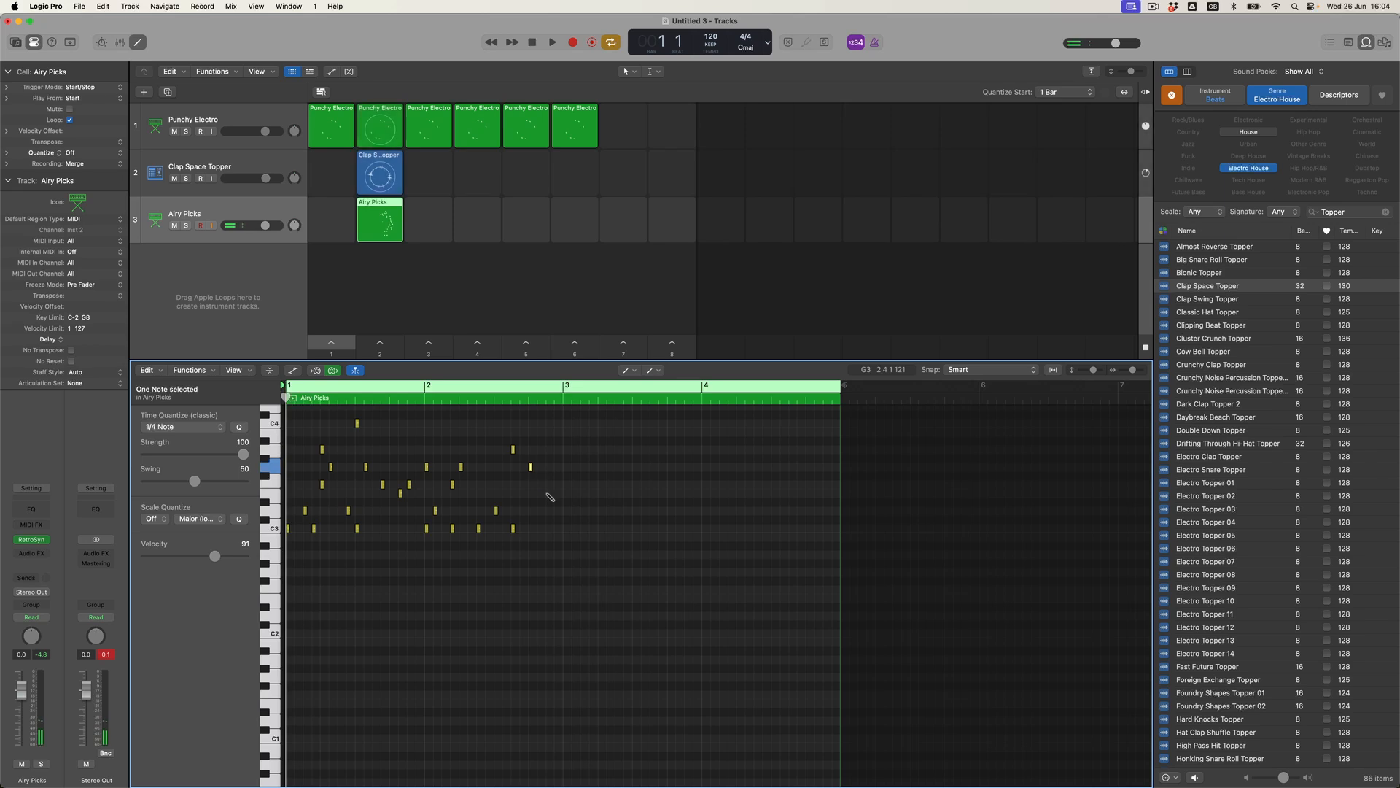
{"action": "left_click", "coordinate": [540, 485]}
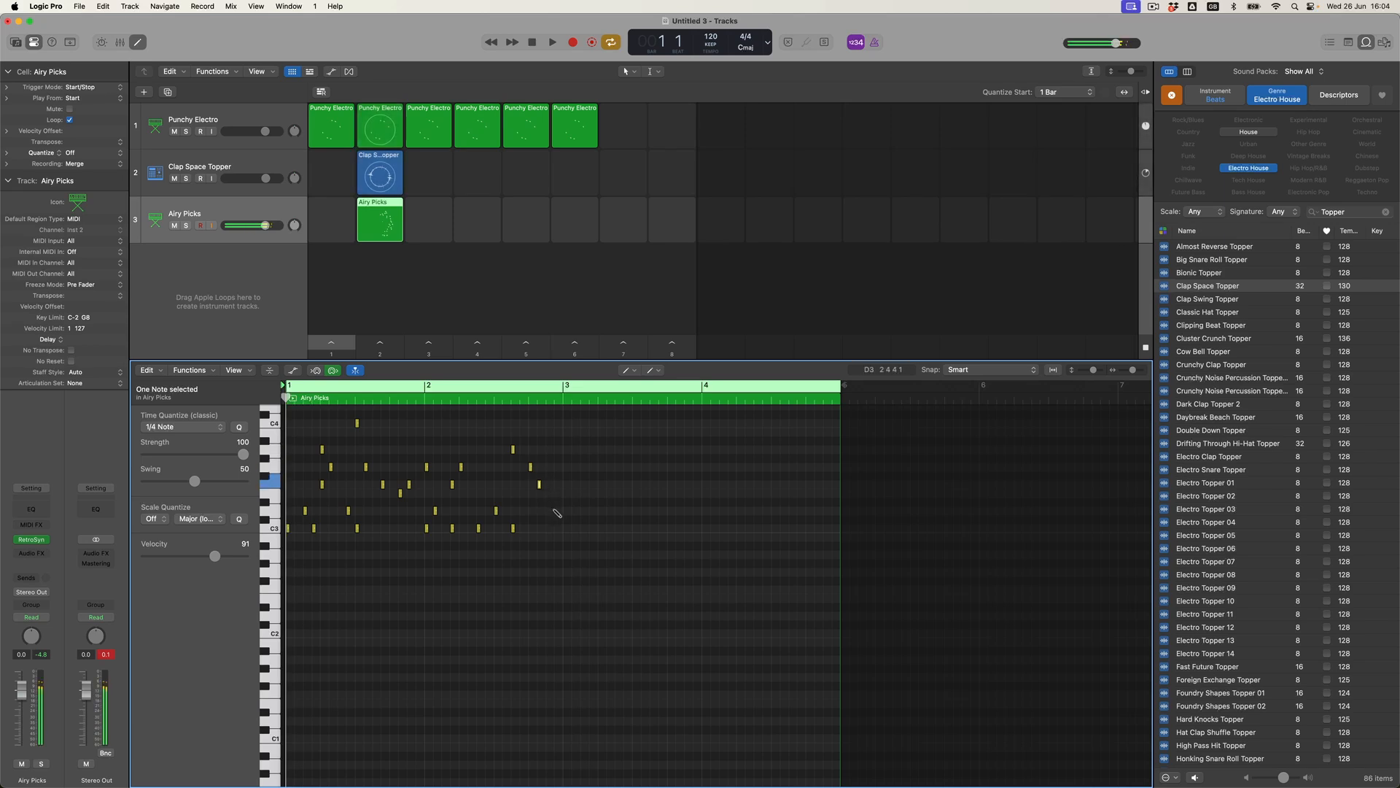
{"action": "left_click", "coordinate": [557, 511]}
{"action": "left_click", "coordinate": [566, 528]}
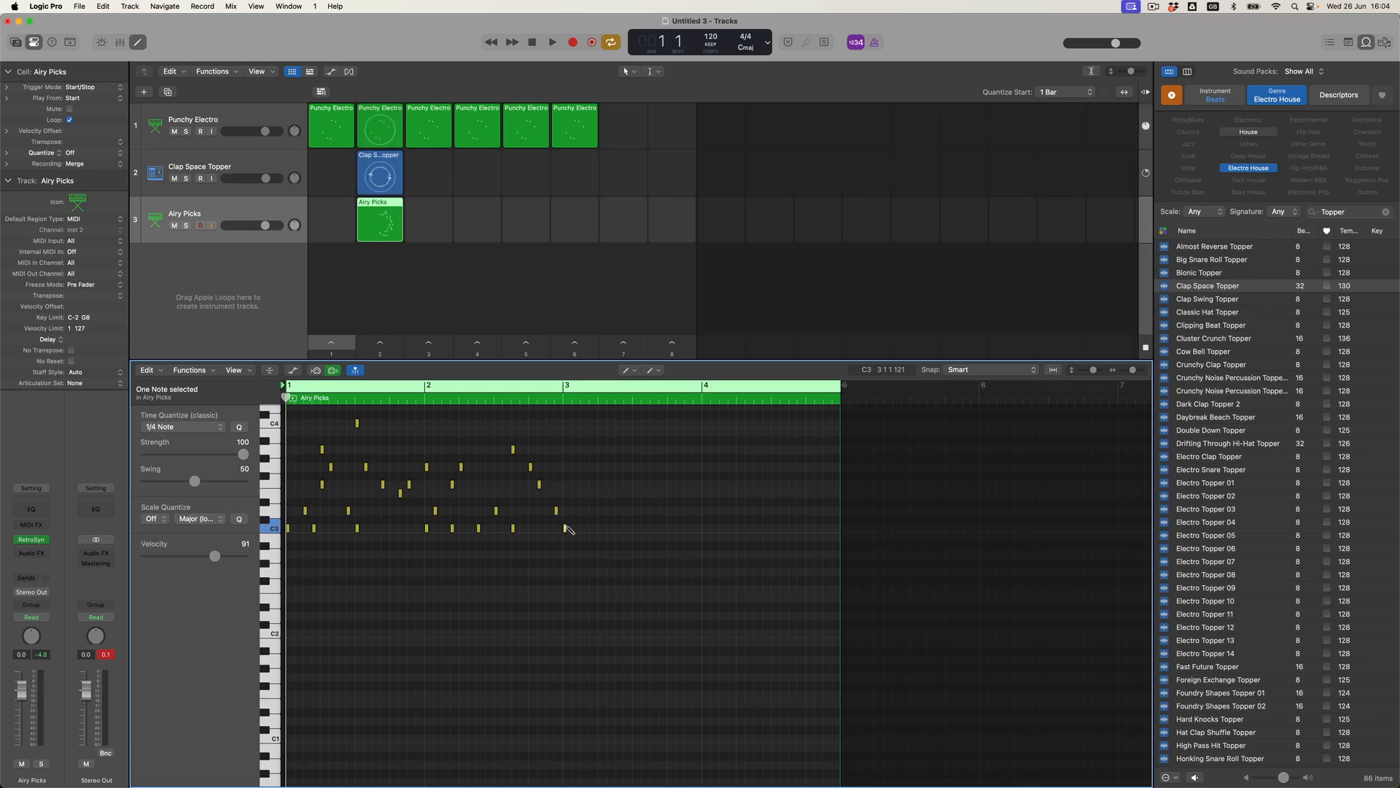
{"action": "left_click", "coordinate": [389, 347]}
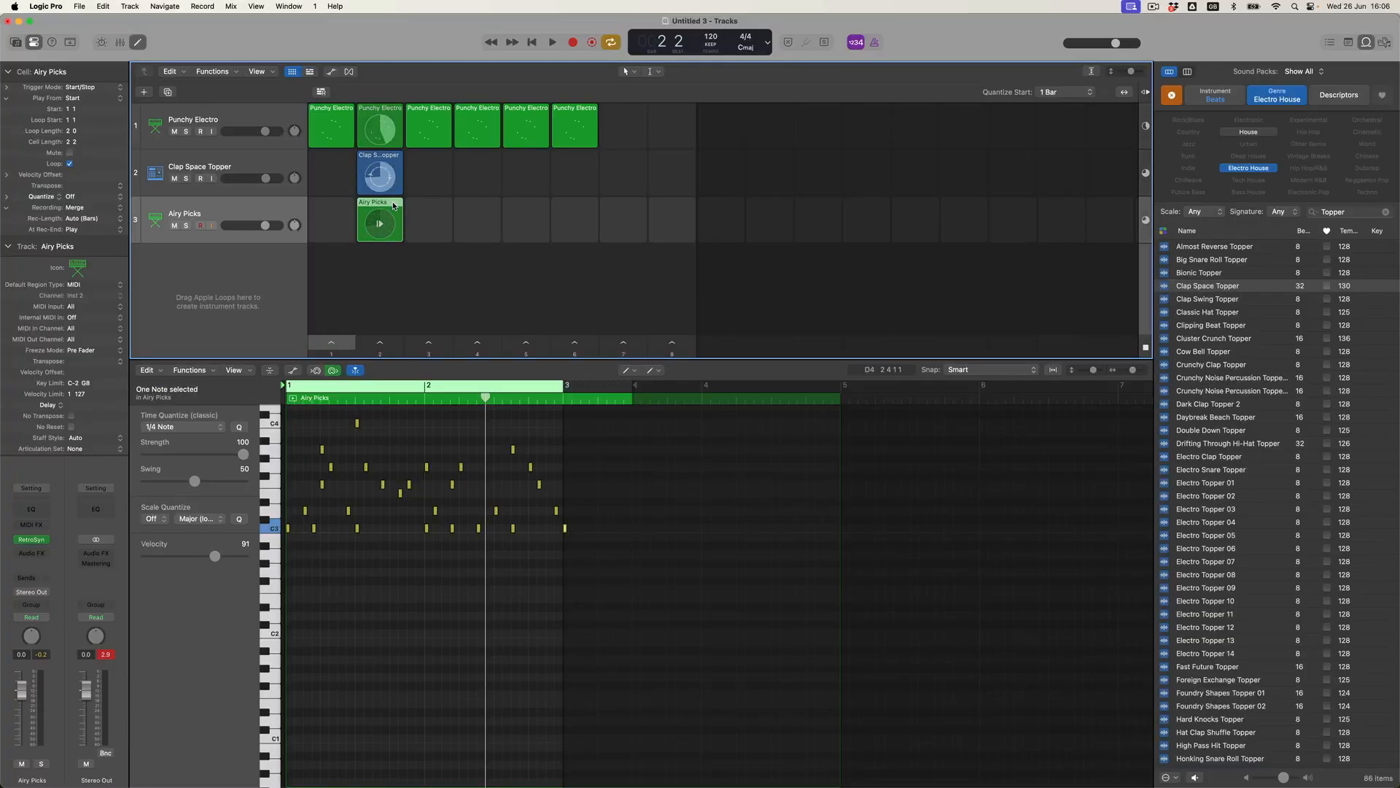
Start the Airy Picks cell playing alongside the other column 2 cells.
{"action": "left_click", "coordinate": [393, 206]}
Set the Airy Picks cell length to 1 2, play it, and lower its volume to -3.6 dB.
{"action": "double_click", "coordinate": [69, 143]}
{"action": "type", "text": "2"}
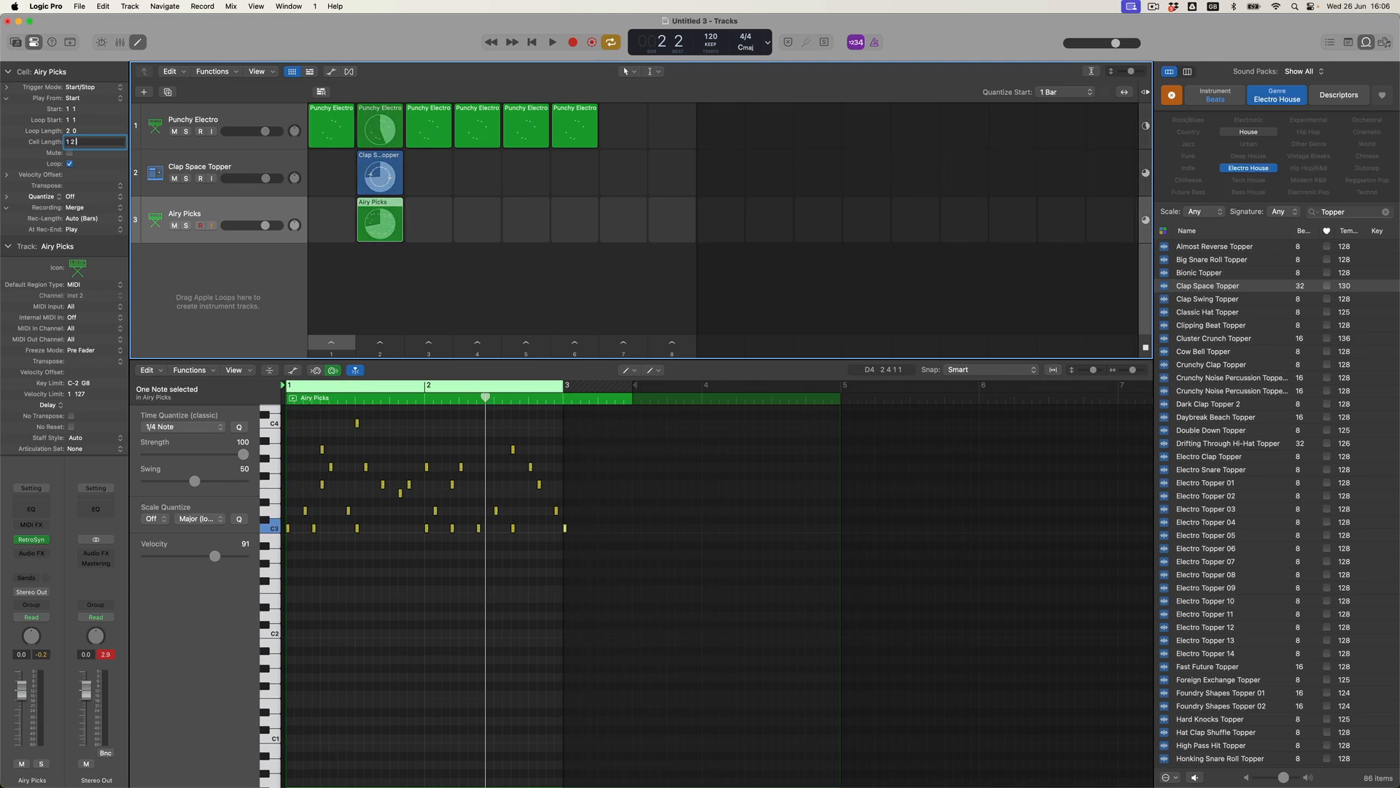
{"action": "key", "text": "Return"}
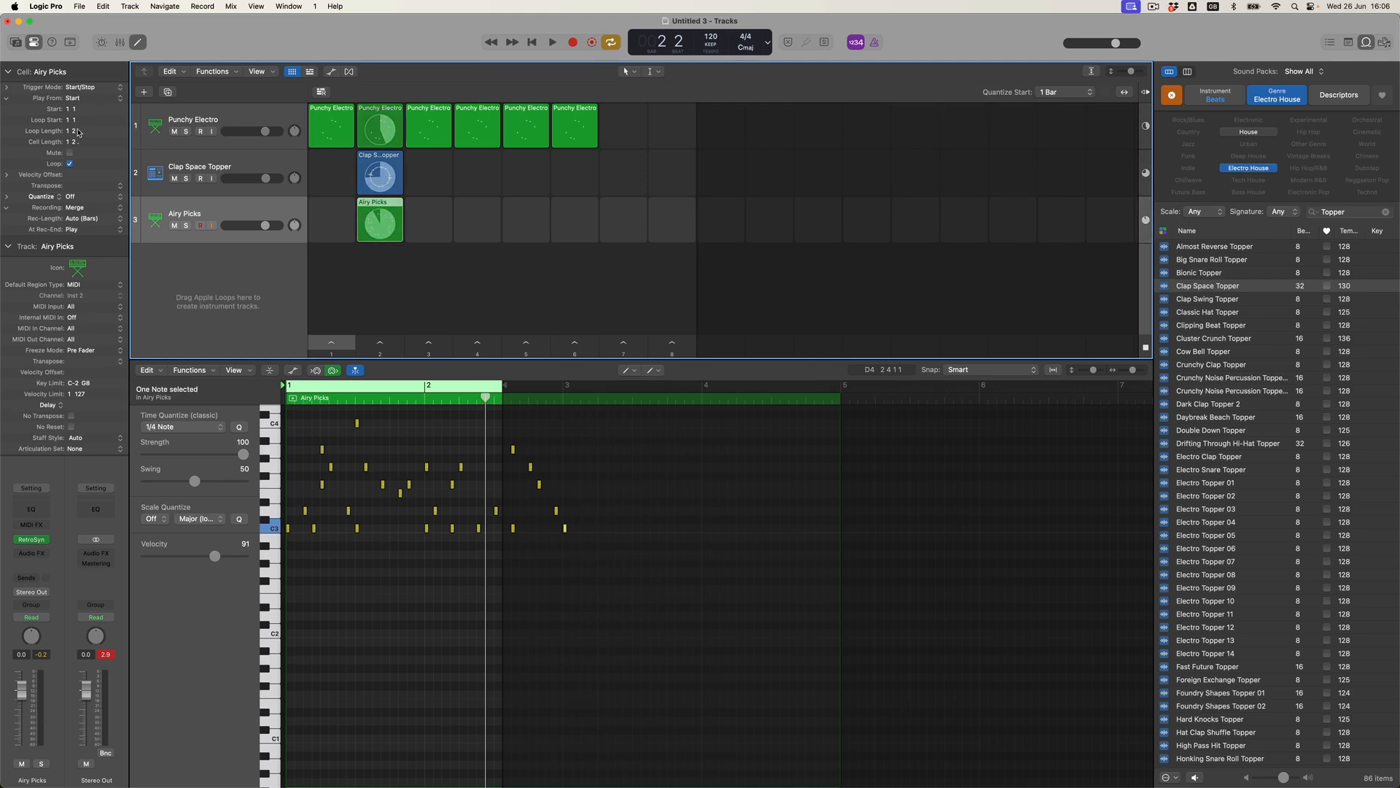
{"action": "left_click", "coordinate": [380, 344]}
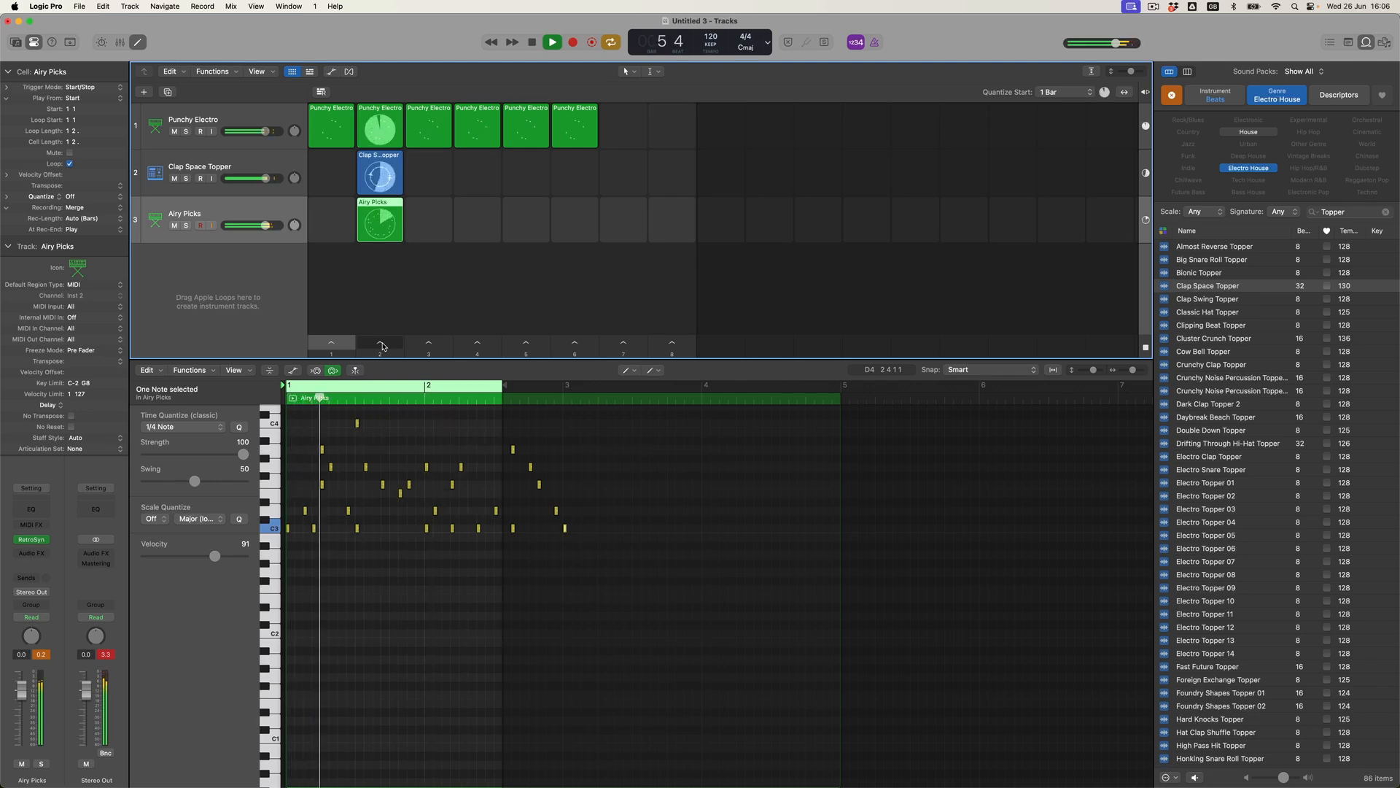
{"action": "left_click_drag", "start_coordinate": [26, 699], "coordinate": [26, 709]}
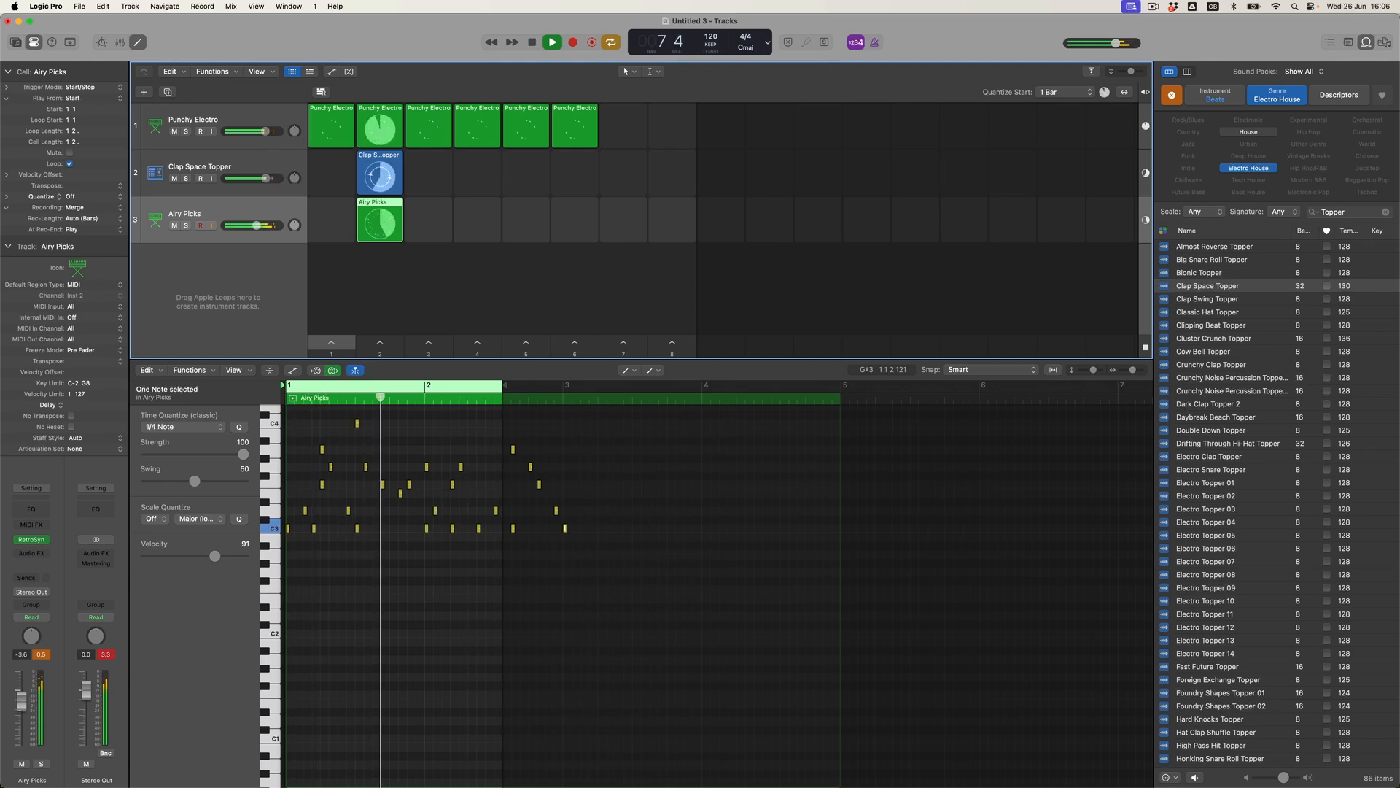
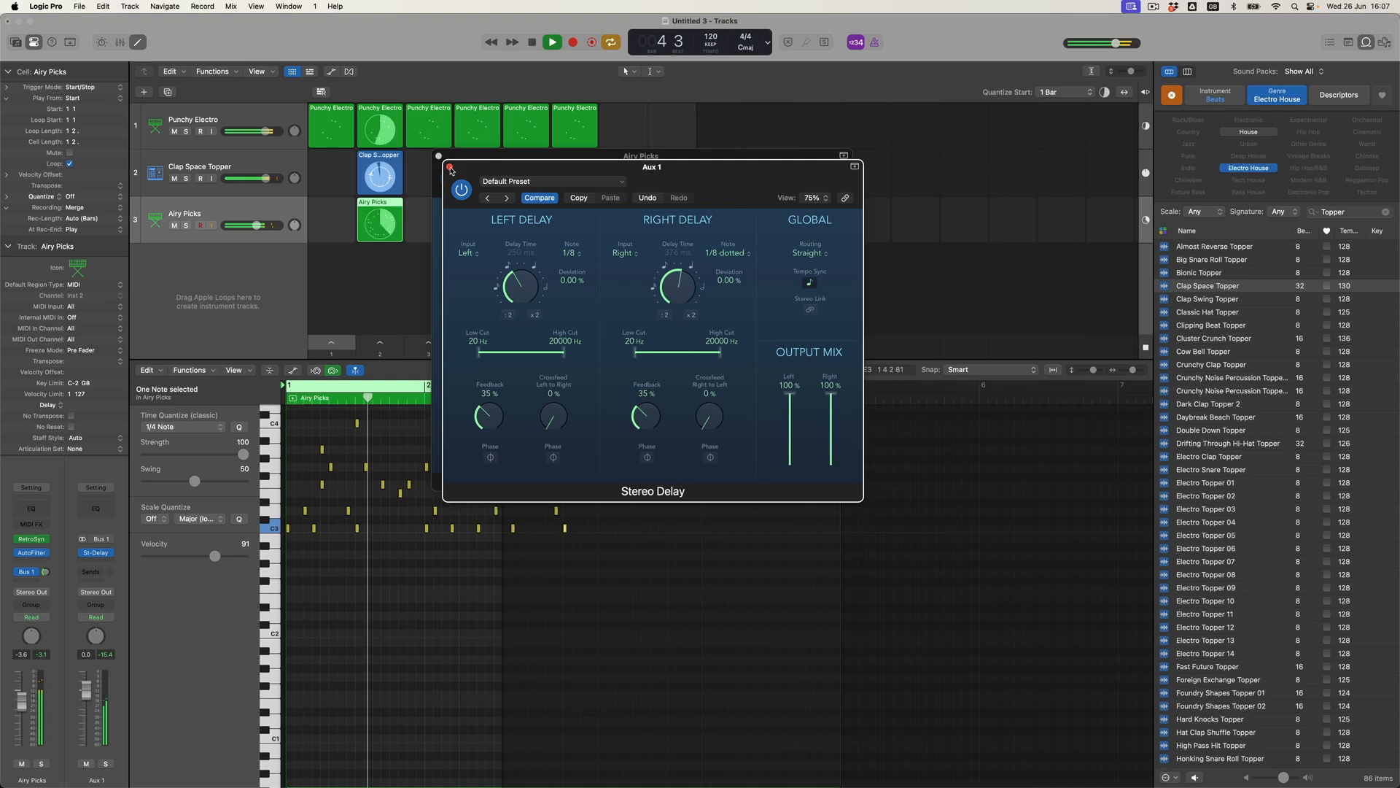
Close the Stereo Delay plug-in window on Aux 1.
{"action": "left_click", "coordinate": [439, 156]}
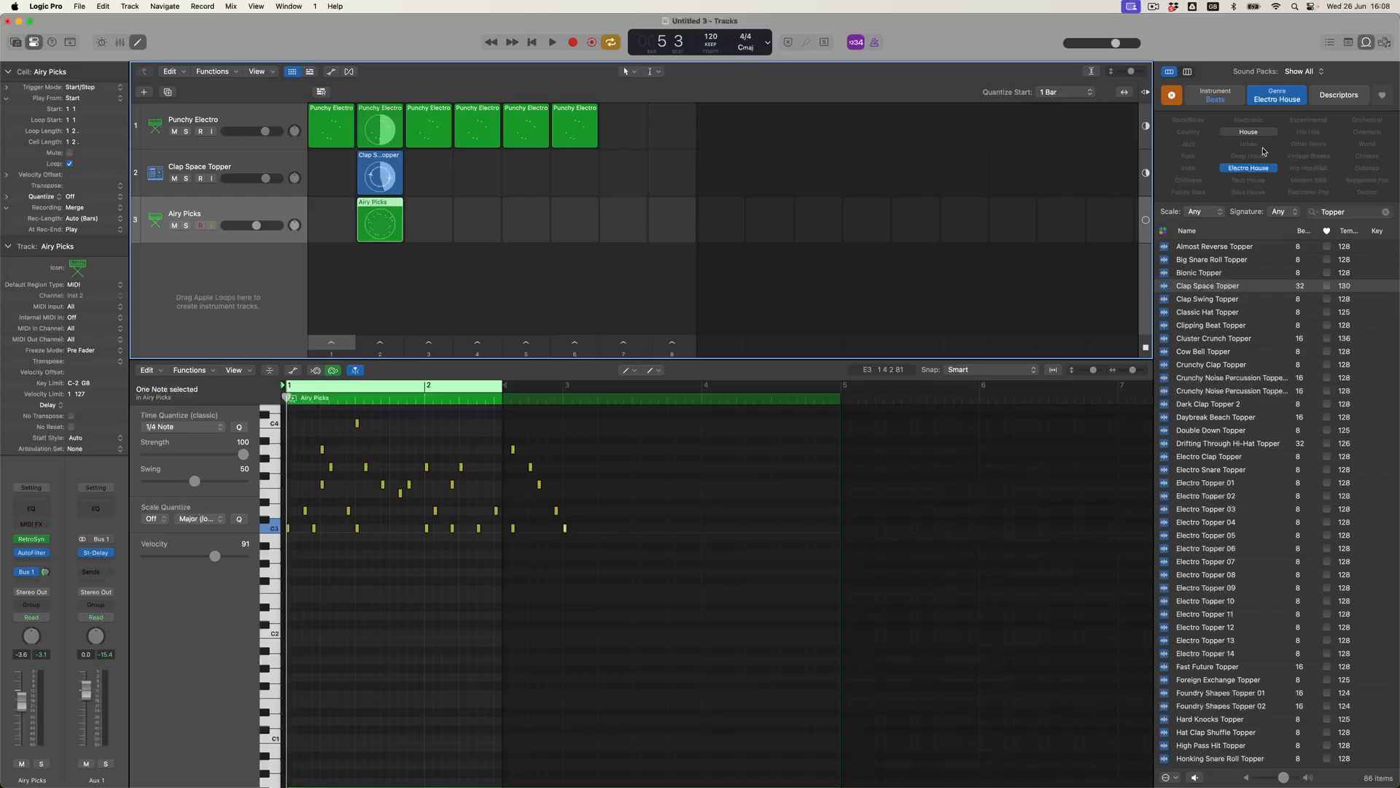
Search the loops for Kick and audition Tight, Strike Hard, Sharp and Heavy Kicker beats.
{"action": "left_click", "coordinate": [1386, 212]}
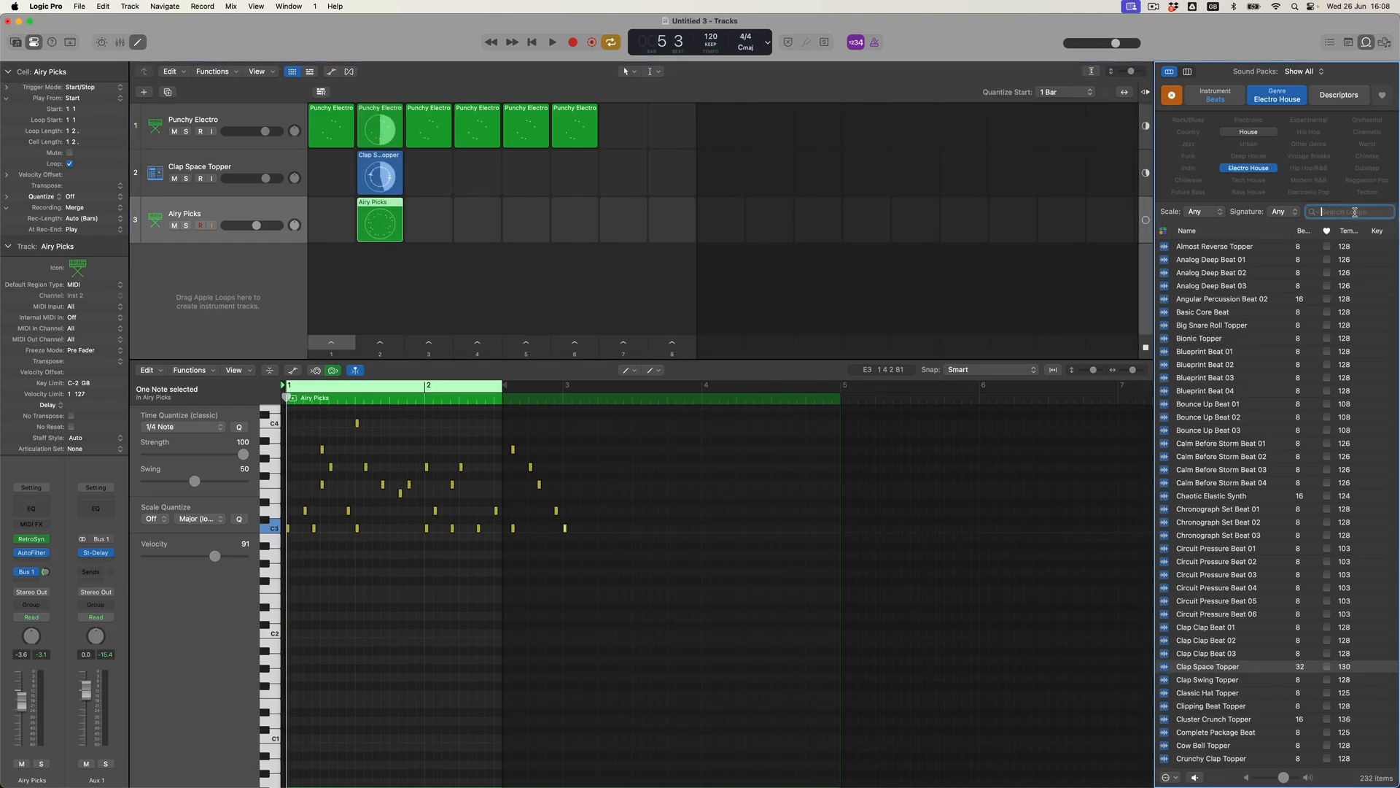
{"action": "type", "text": "Kick"}
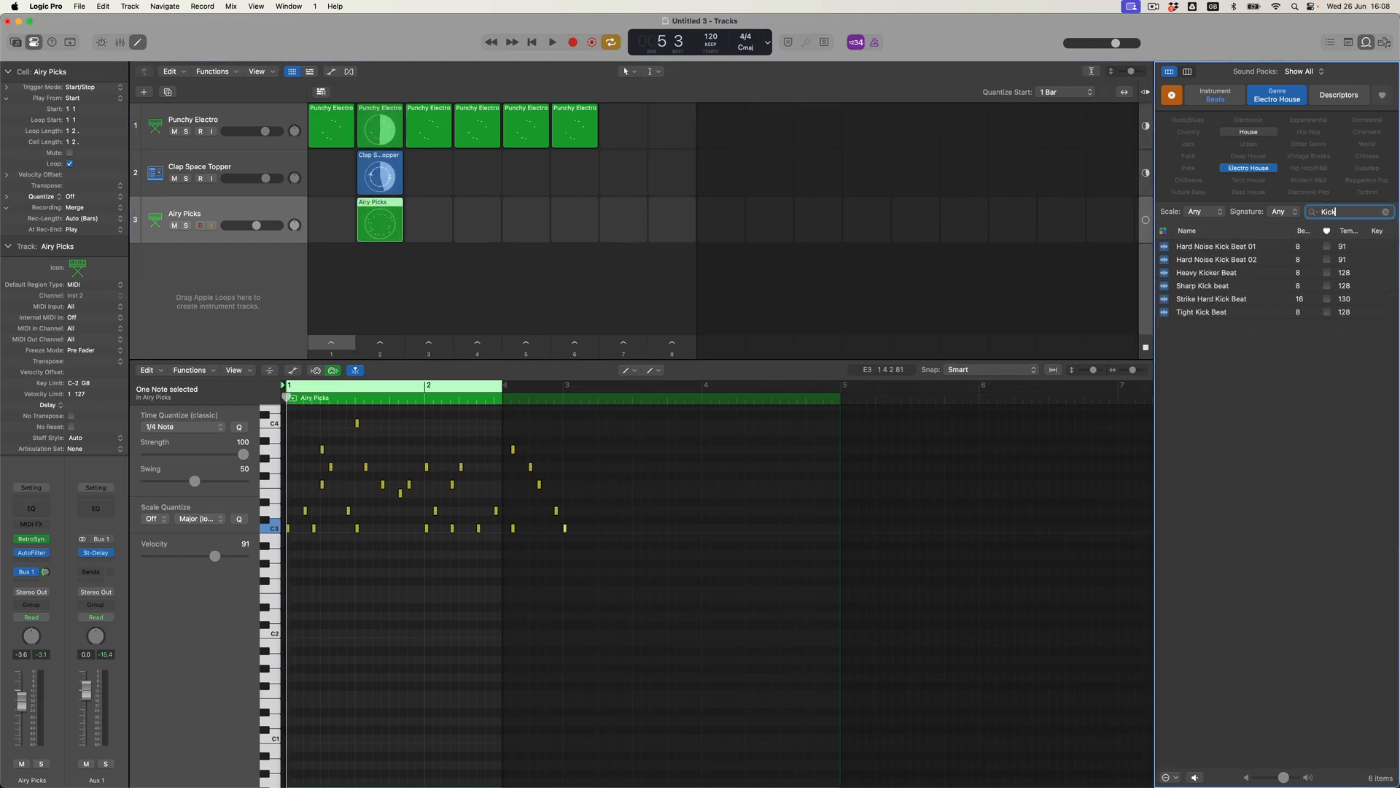
{"action": "left_click", "coordinate": [1206, 315]}
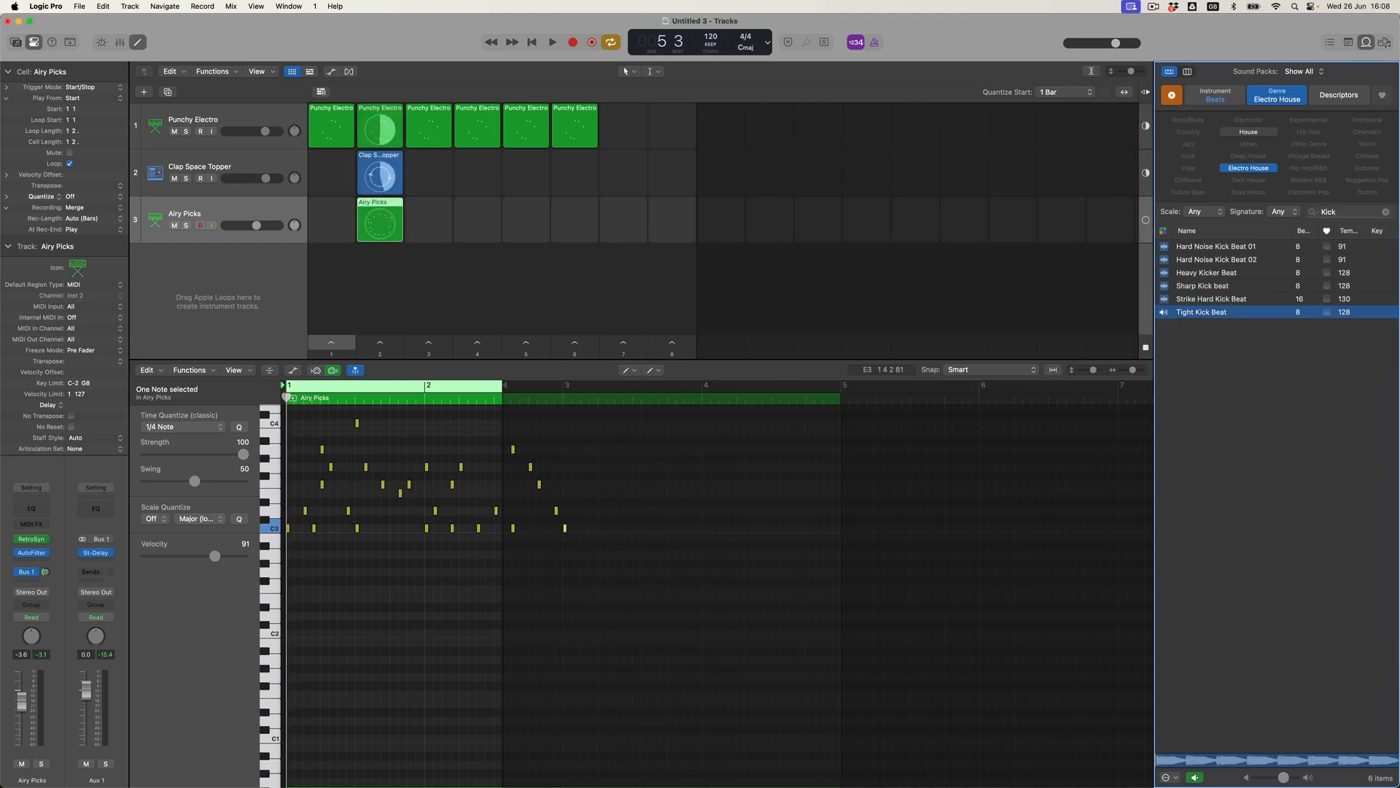
{"action": "left_click", "coordinate": [1205, 299]}
{"action": "left_click", "coordinate": [1205, 287]}
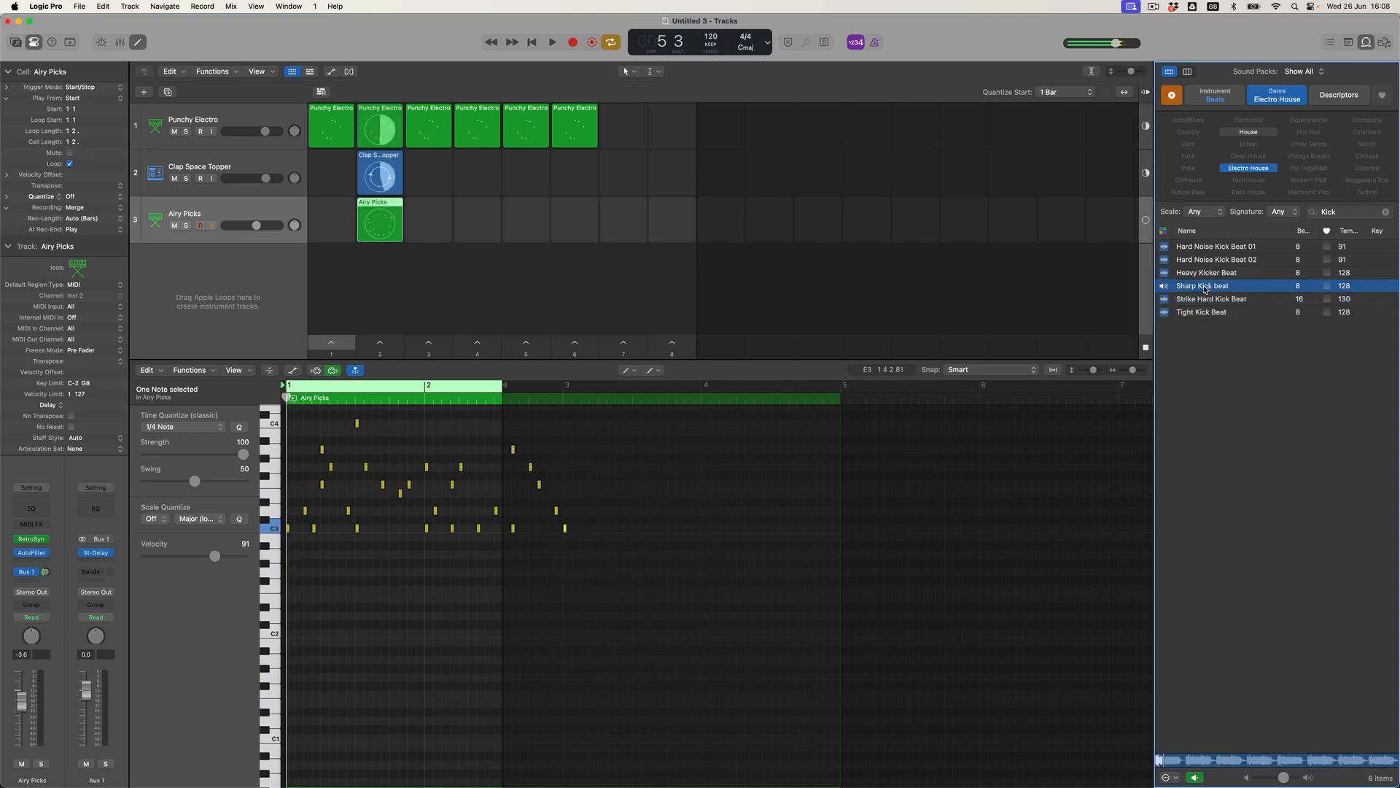
{"action": "left_click", "coordinate": [1206, 274]}
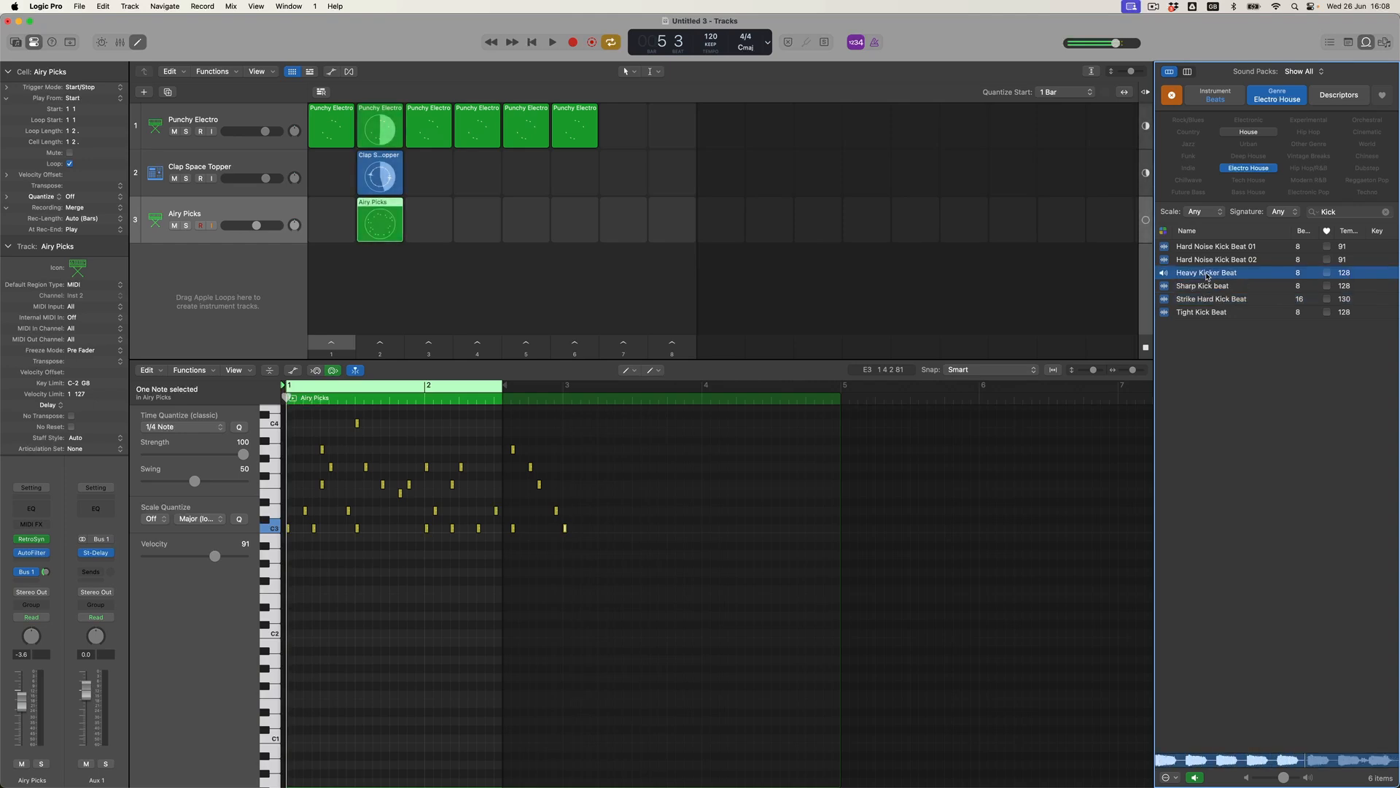
Filter to Tech House kicks and audition Deep Impact, Detuned, Driving and Gravel Kick Beat 01.
{"action": "left_click", "coordinate": [1255, 170]}
{"action": "left_click", "coordinate": [1250, 180]}
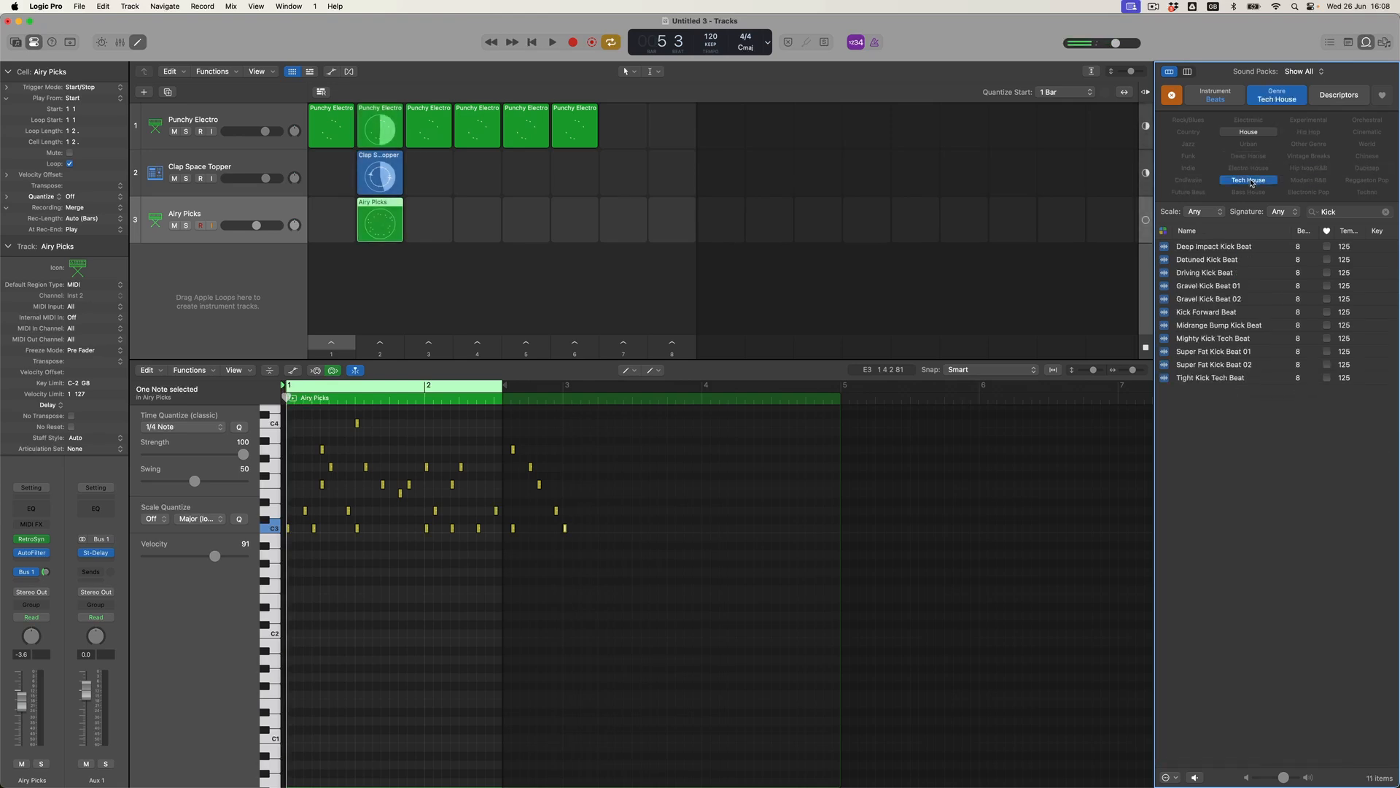
{"action": "left_click", "coordinate": [1212, 249]}
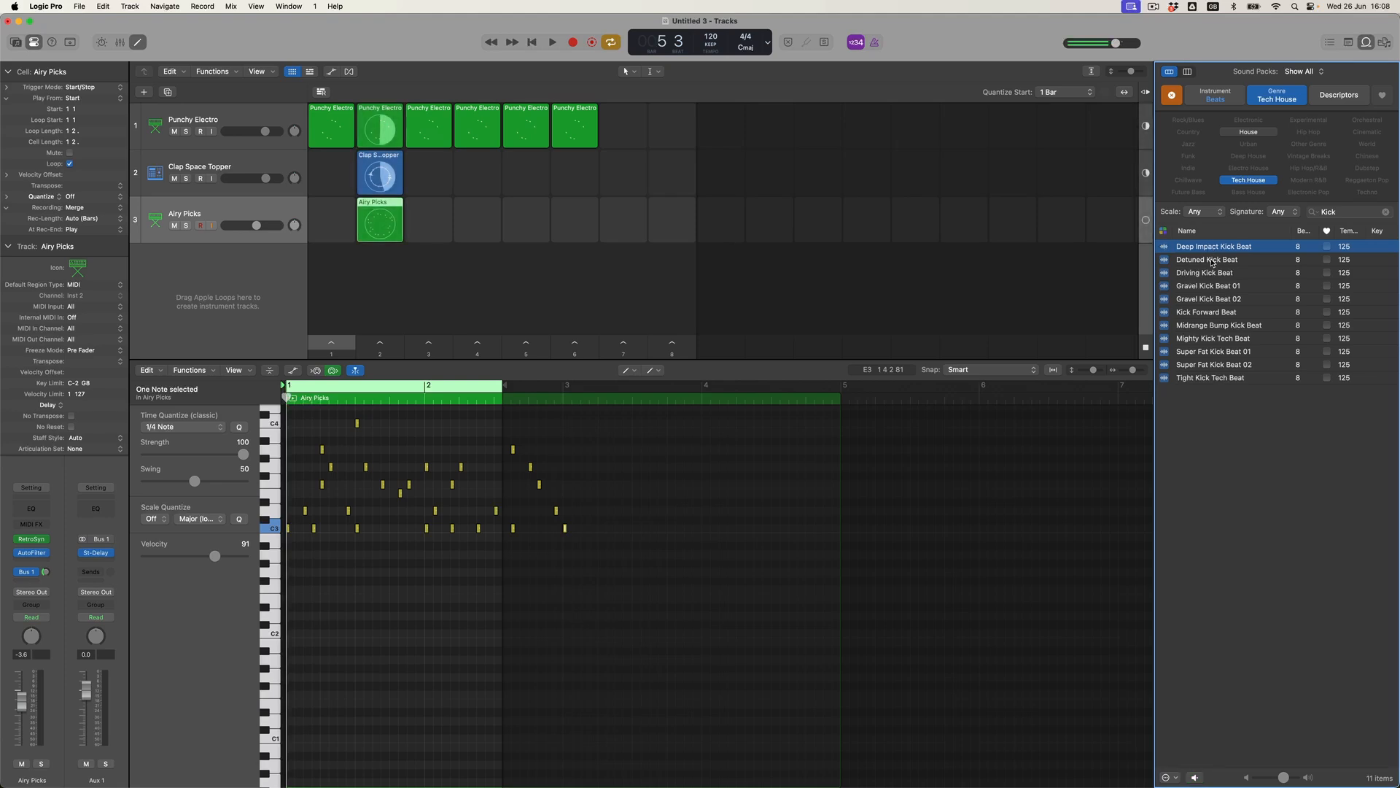
{"action": "left_click", "coordinate": [1199, 262]}
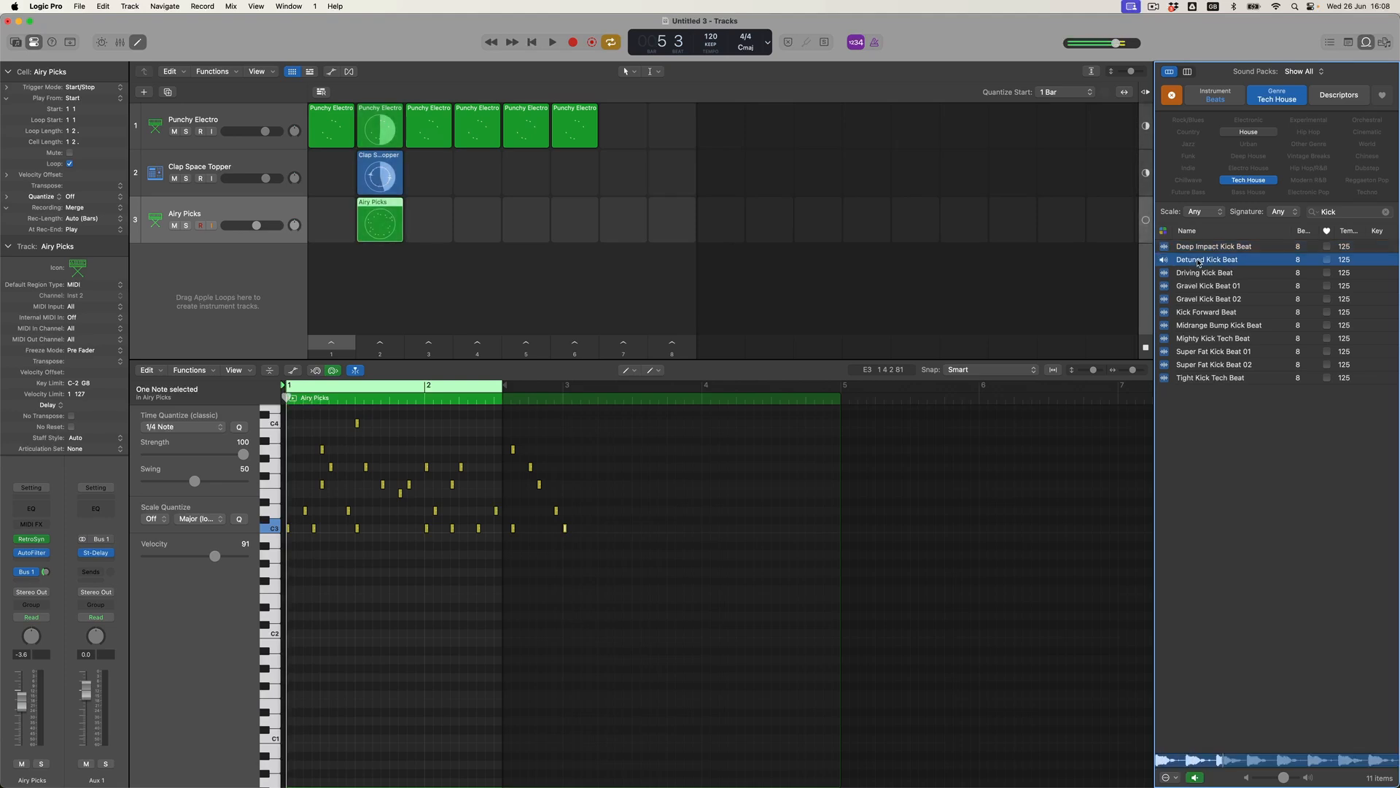
{"action": "left_click", "coordinate": [1195, 276]}
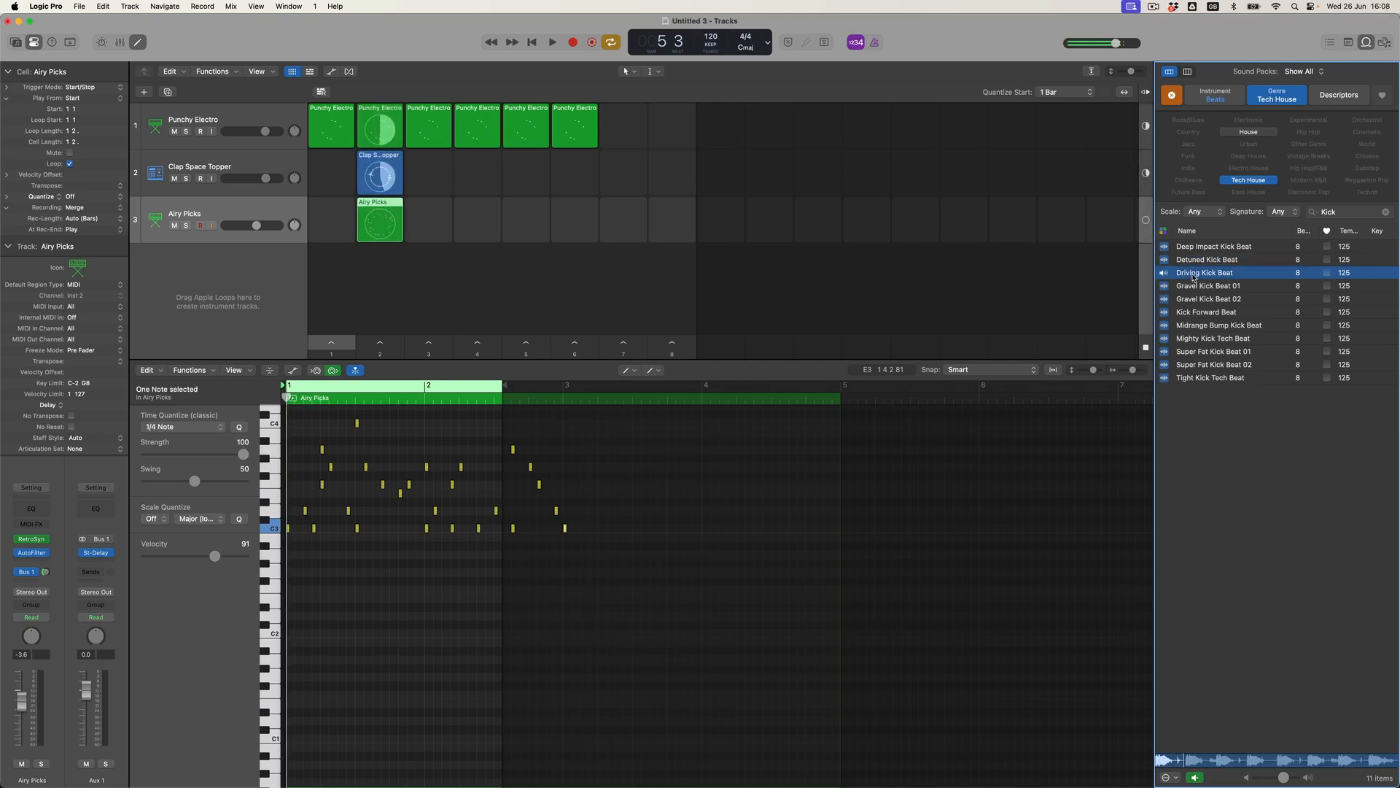
{"action": "left_click", "coordinate": [1193, 288]}
{"action": "left_click", "coordinate": [1193, 290]}
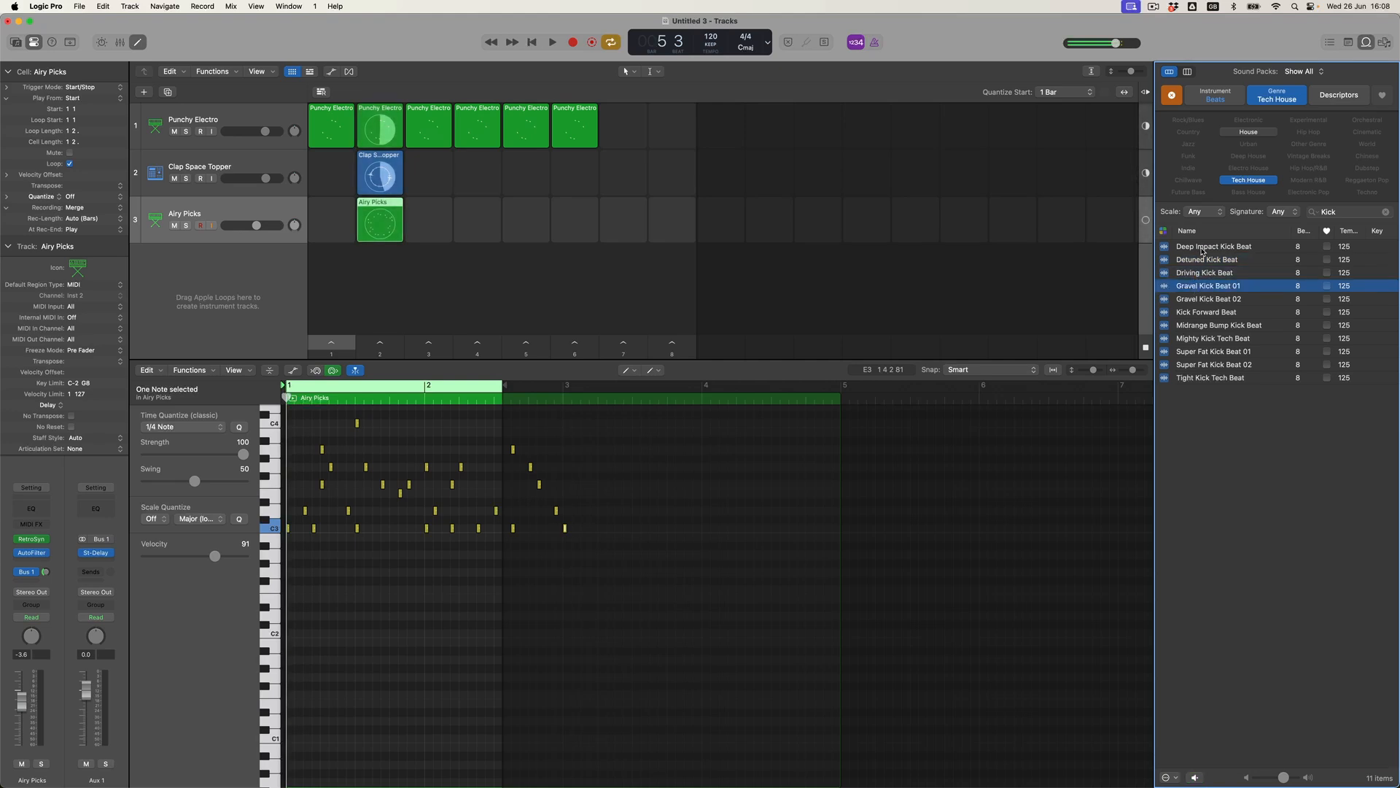
Drop Deep Impact Kick Beat into track 4, scene 2, play it, then stop.
{"action": "left_click_drag", "start_coordinate": [1208, 249], "coordinate": [394, 291]}
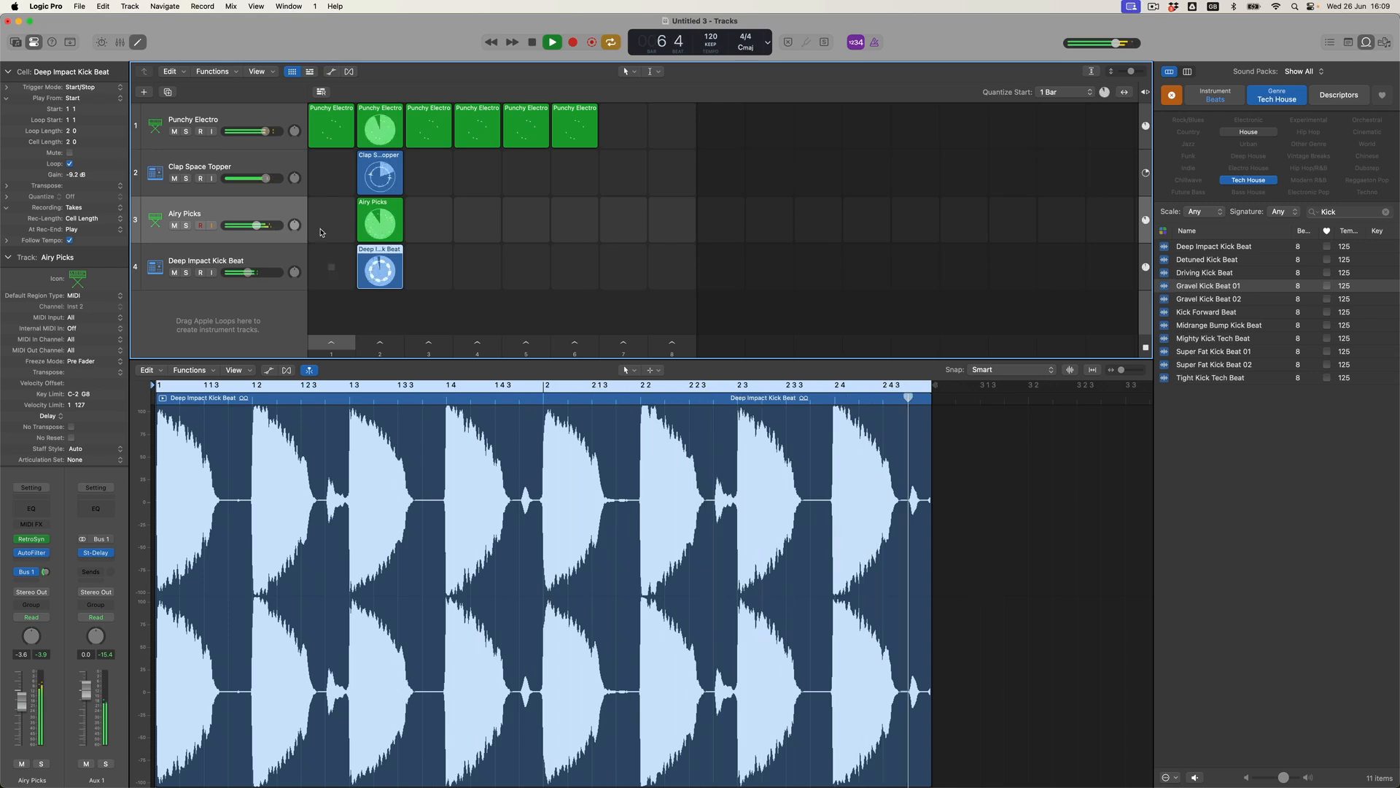
{"action": "left_click", "coordinate": [533, 42]}
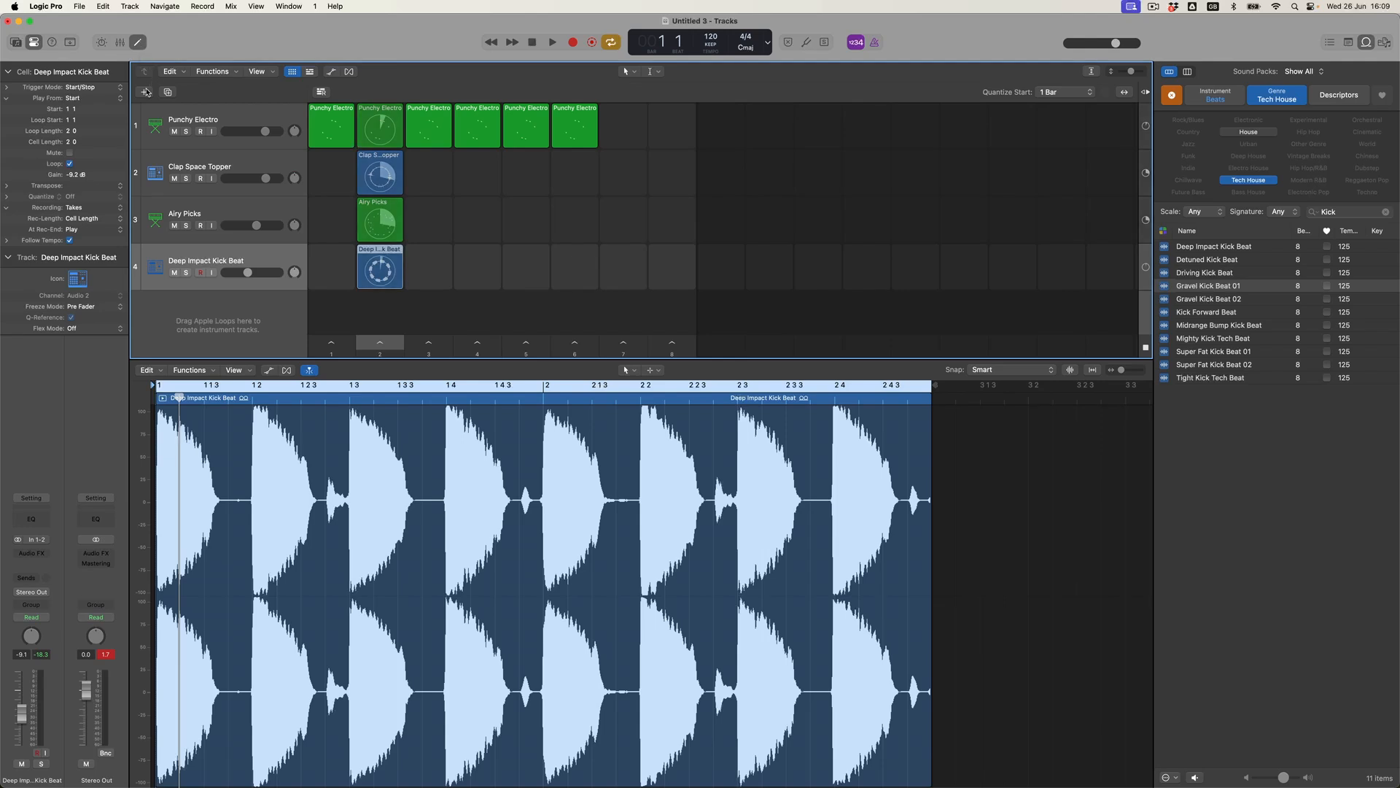
Create a new audio track as the fifth track.
{"action": "left_click", "coordinate": [145, 92]}
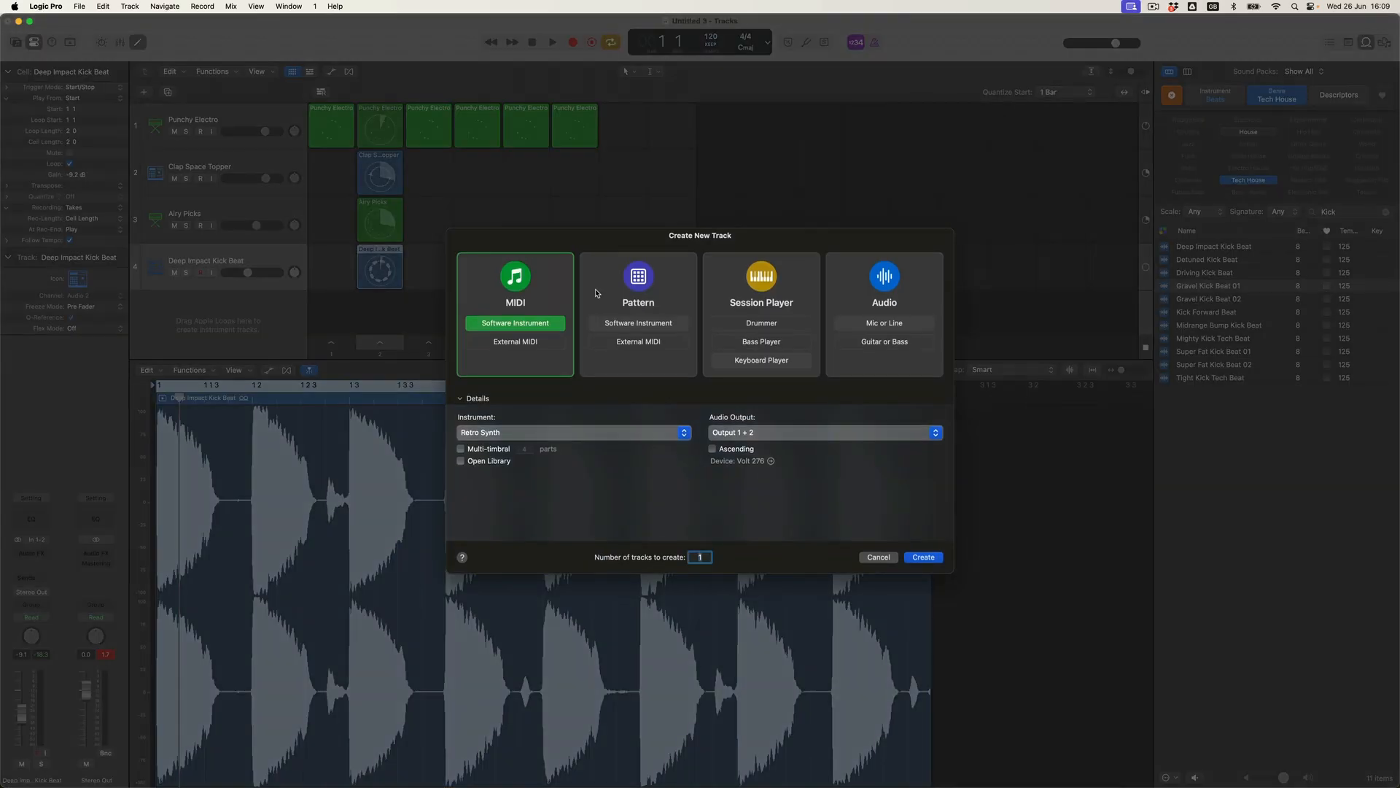
{"action": "left_click", "coordinate": [930, 294]}
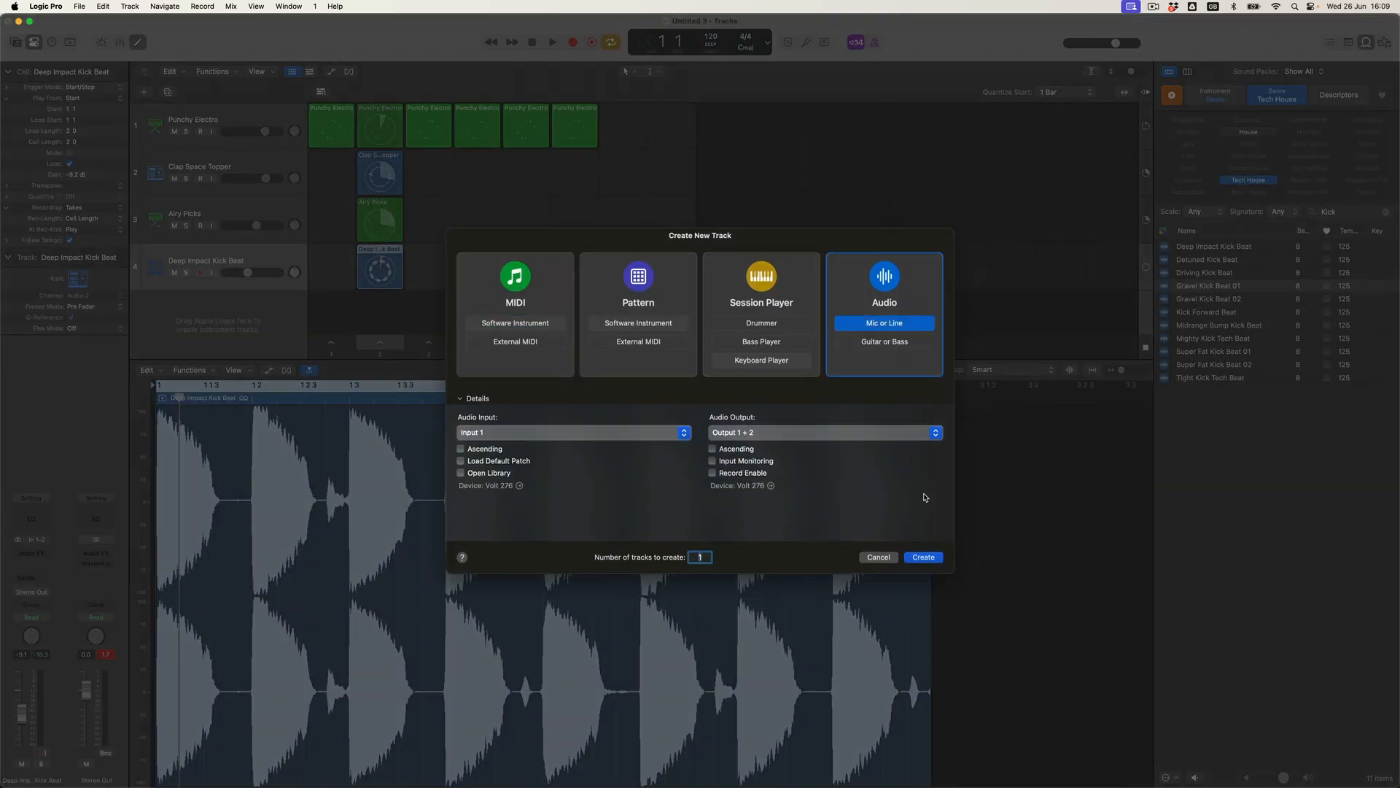
{"action": "left_click", "coordinate": [923, 557]}
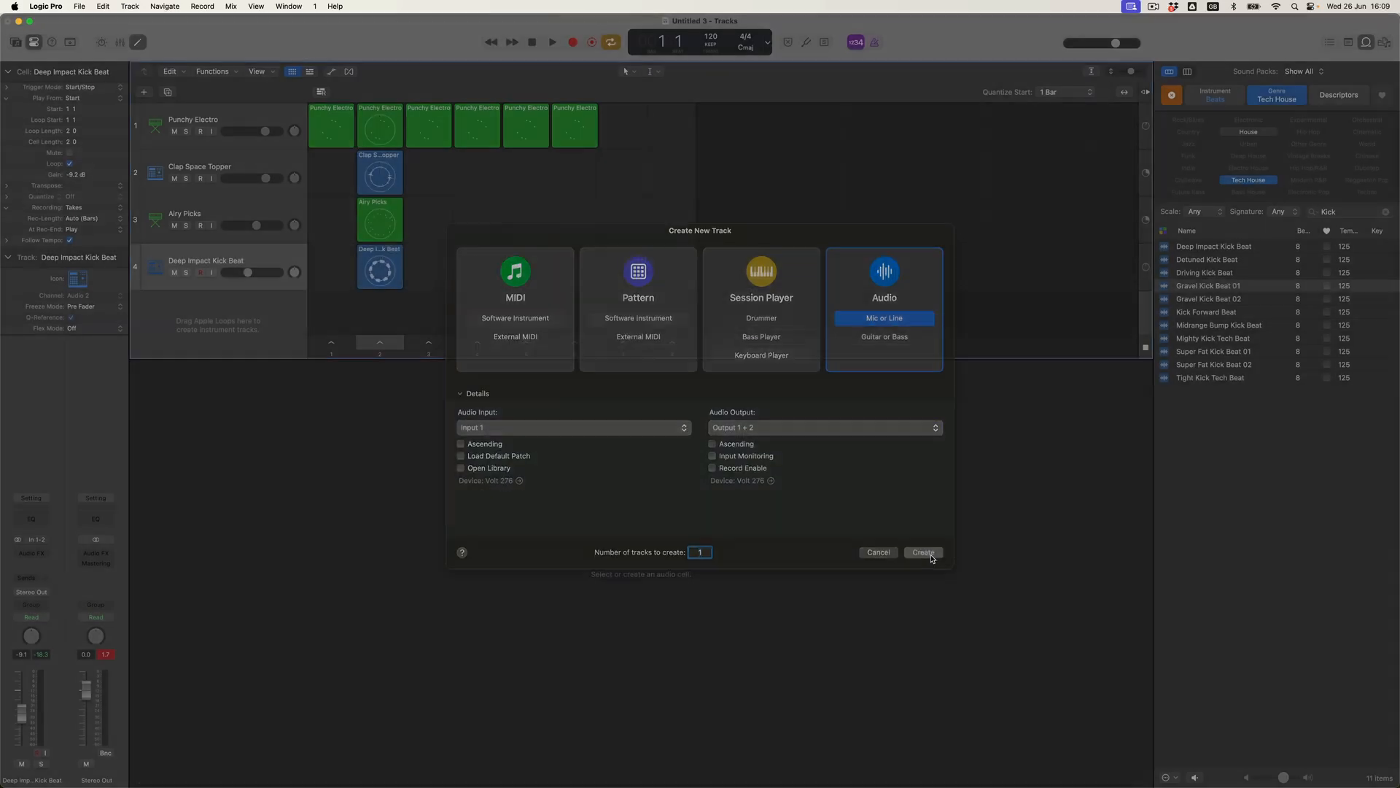
Search Topper loops, audition Minimalistic and New Dimension Topper, and place New Dimension Topper in scene 2.
{"action": "left_click", "coordinate": [1386, 213]}
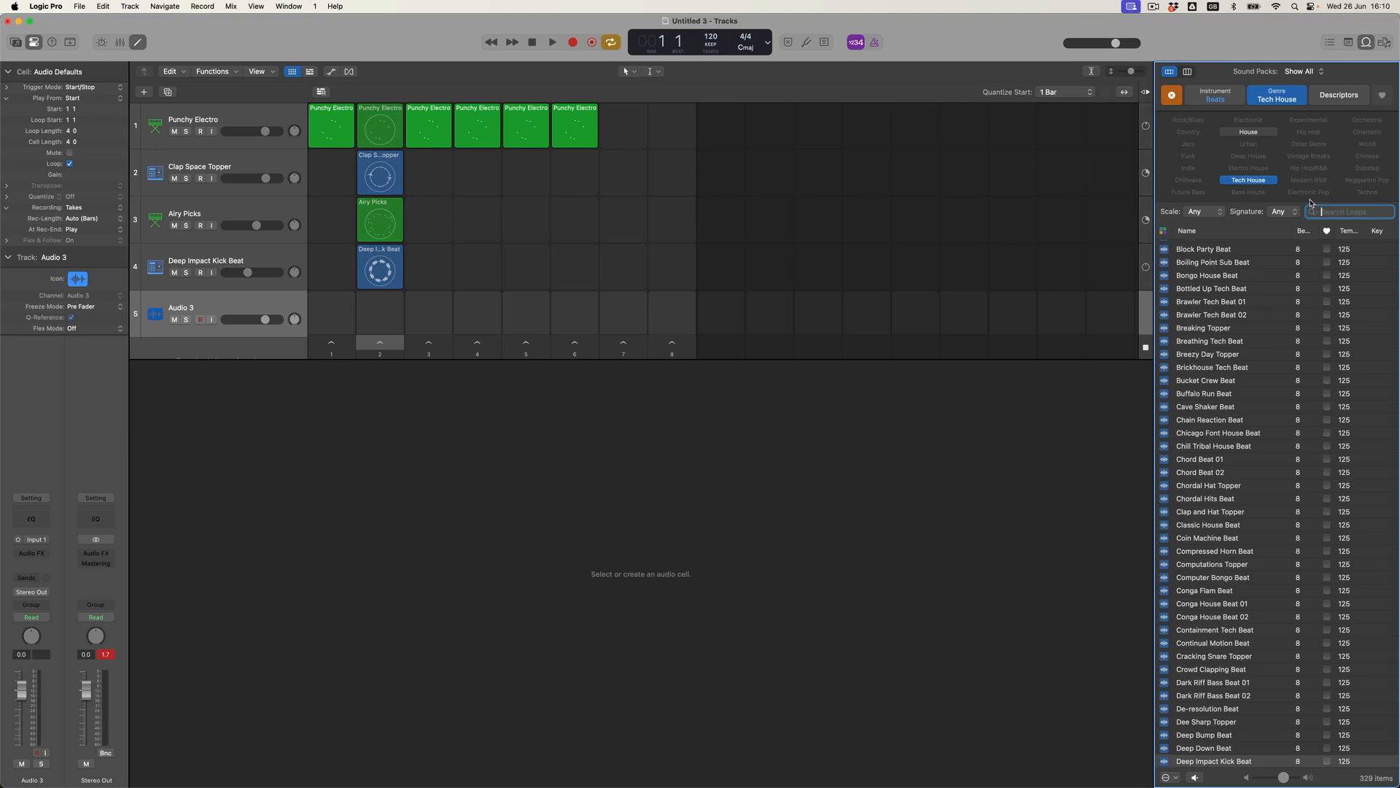
{"action": "type", "text": "Topper"}
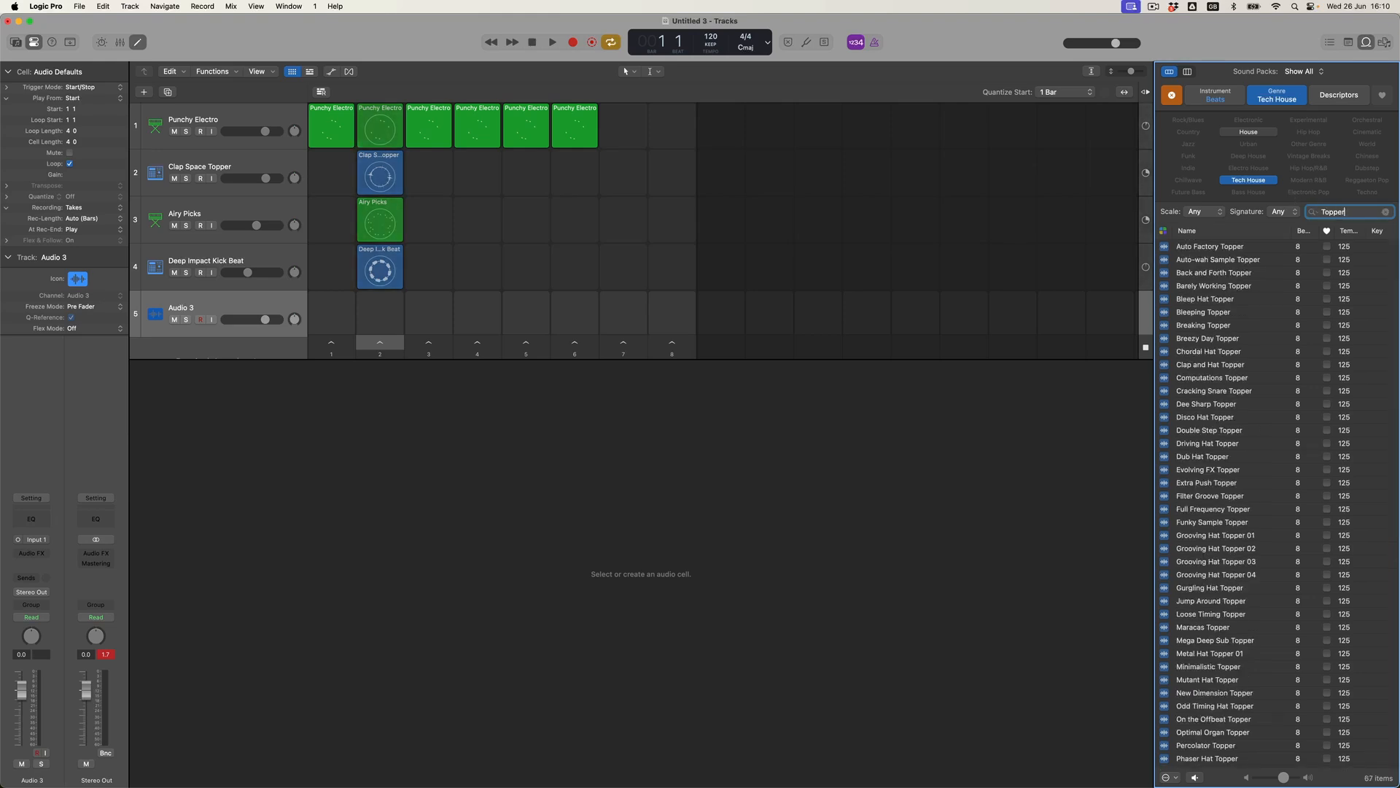
{"action": "scroll", "coordinate": [1231, 585], "scroll_direction": "down", "scroll_amount": 3}
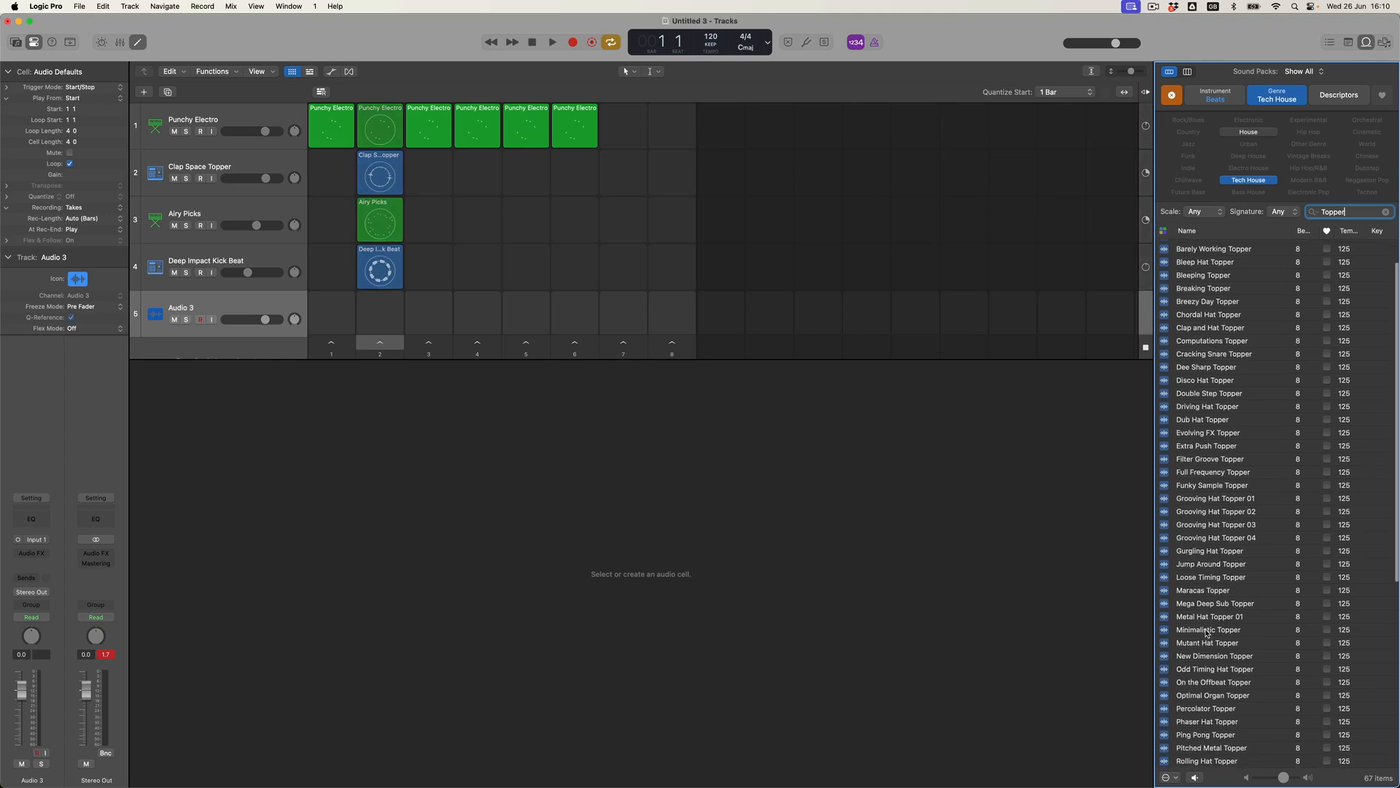
{"action": "left_click", "coordinate": [1206, 631]}
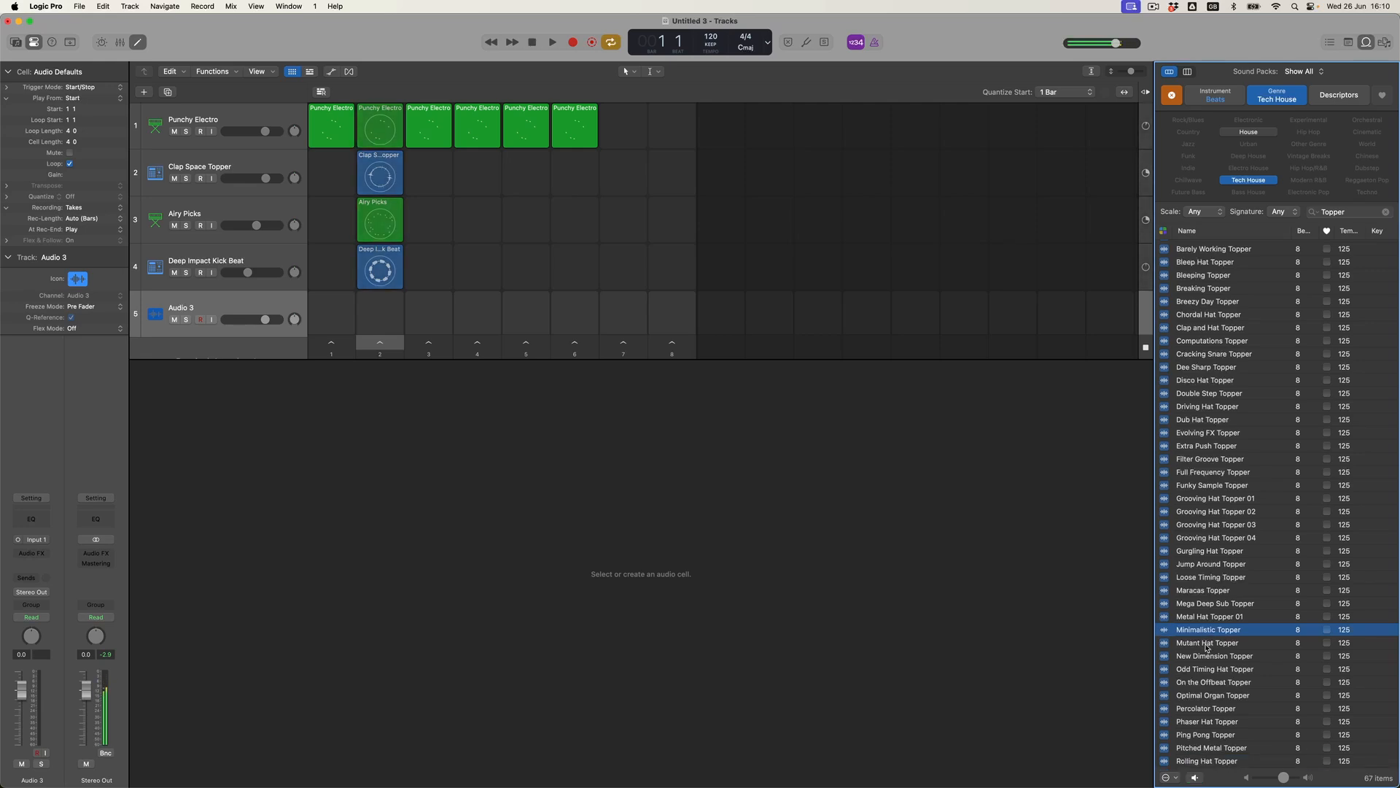
{"action": "left_click", "coordinate": [1210, 656]}
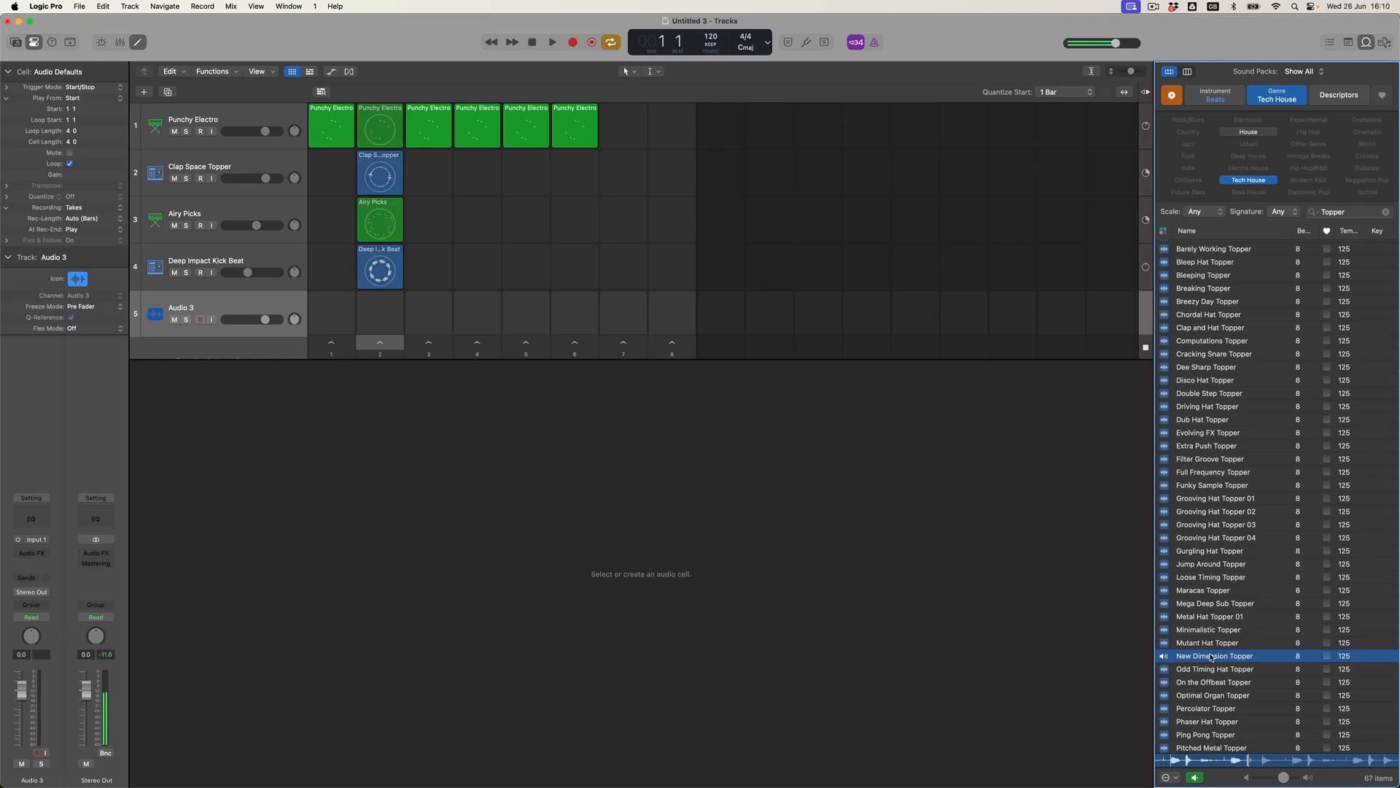
{"action": "left_click_drag", "start_coordinate": [1211, 656], "coordinate": [384, 310]}
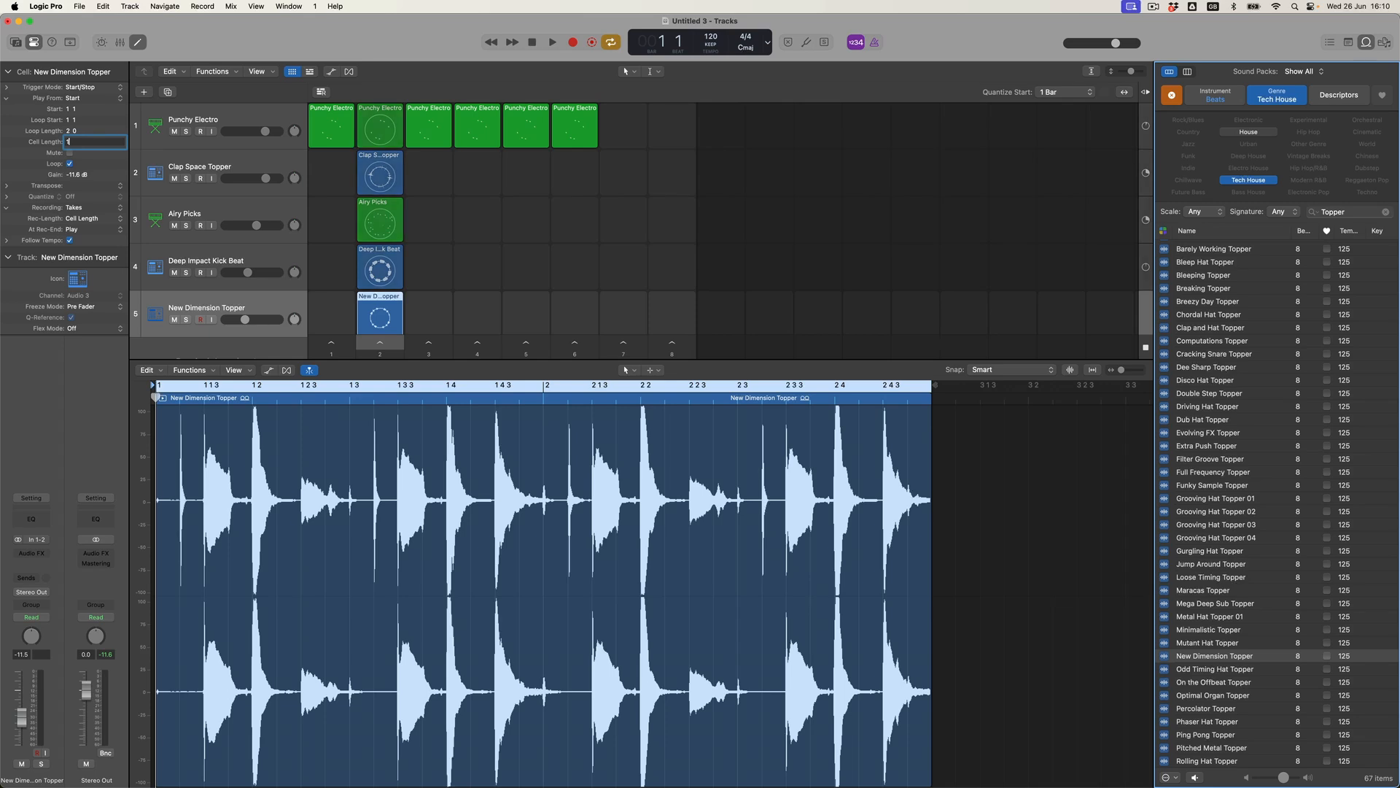
Set the New Dimension Topper cell length to 1, then play all scene 2 cells together.
{"action": "type", "text": "1 ."}
{"action": "key", "text": "Return"}
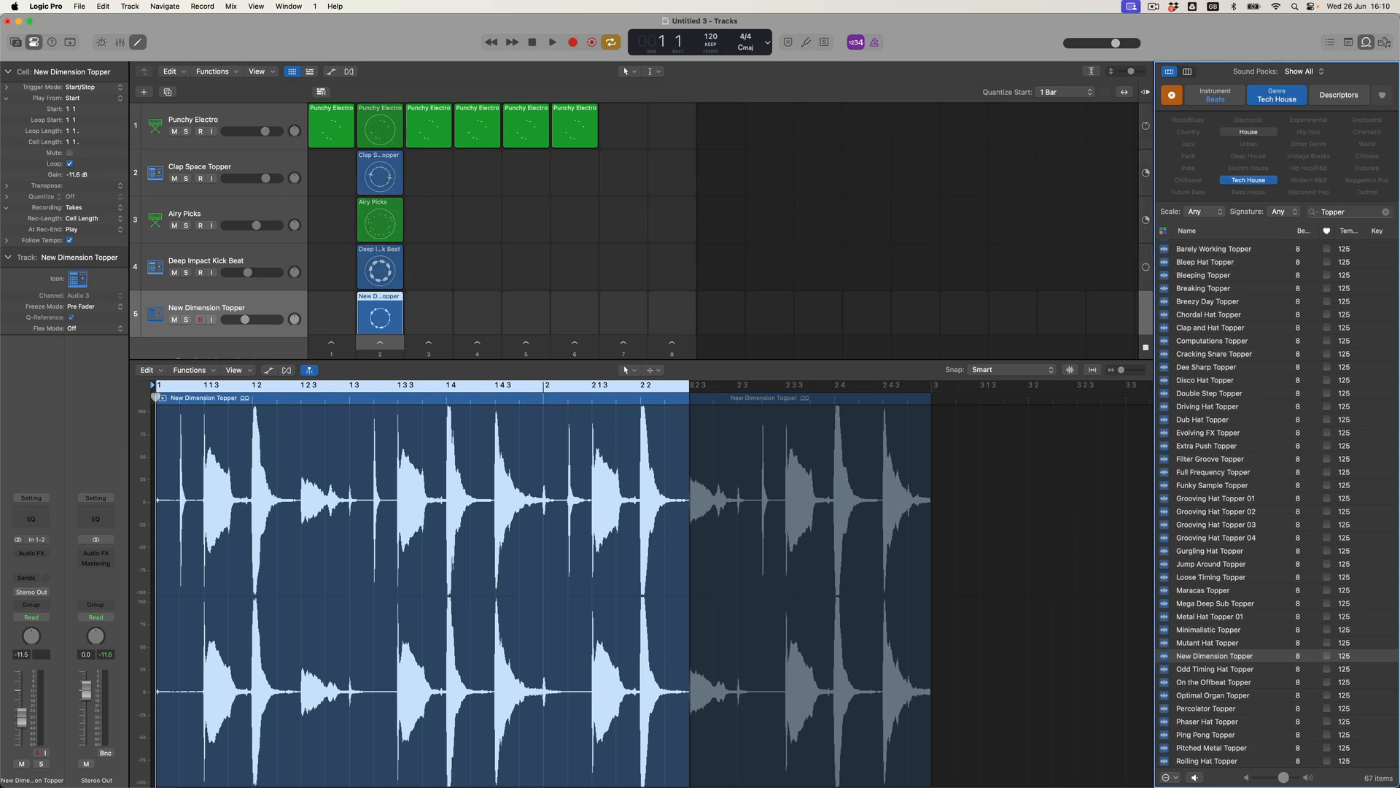
{"action": "left_click", "coordinate": [390, 343]}
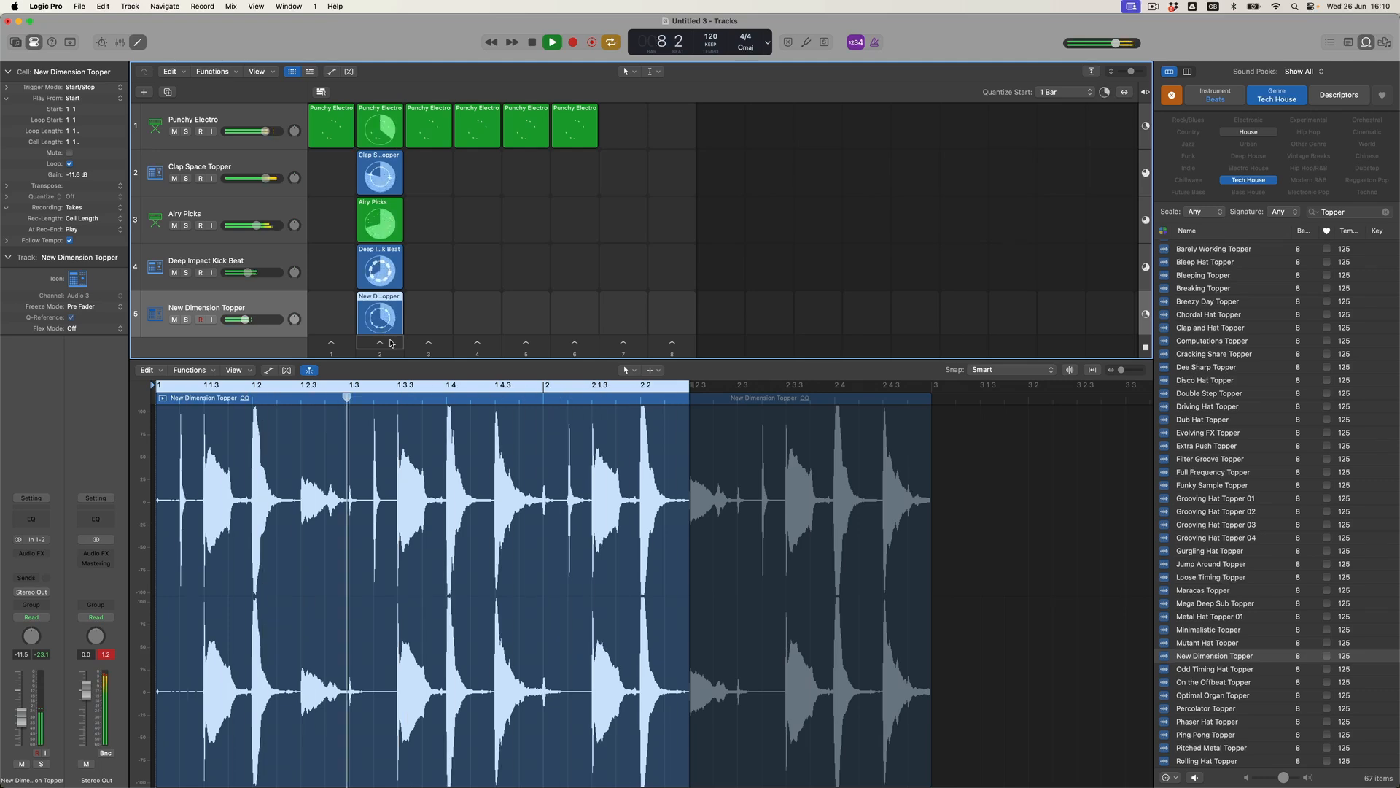
{"action": "left_click", "coordinate": [530, 45]}
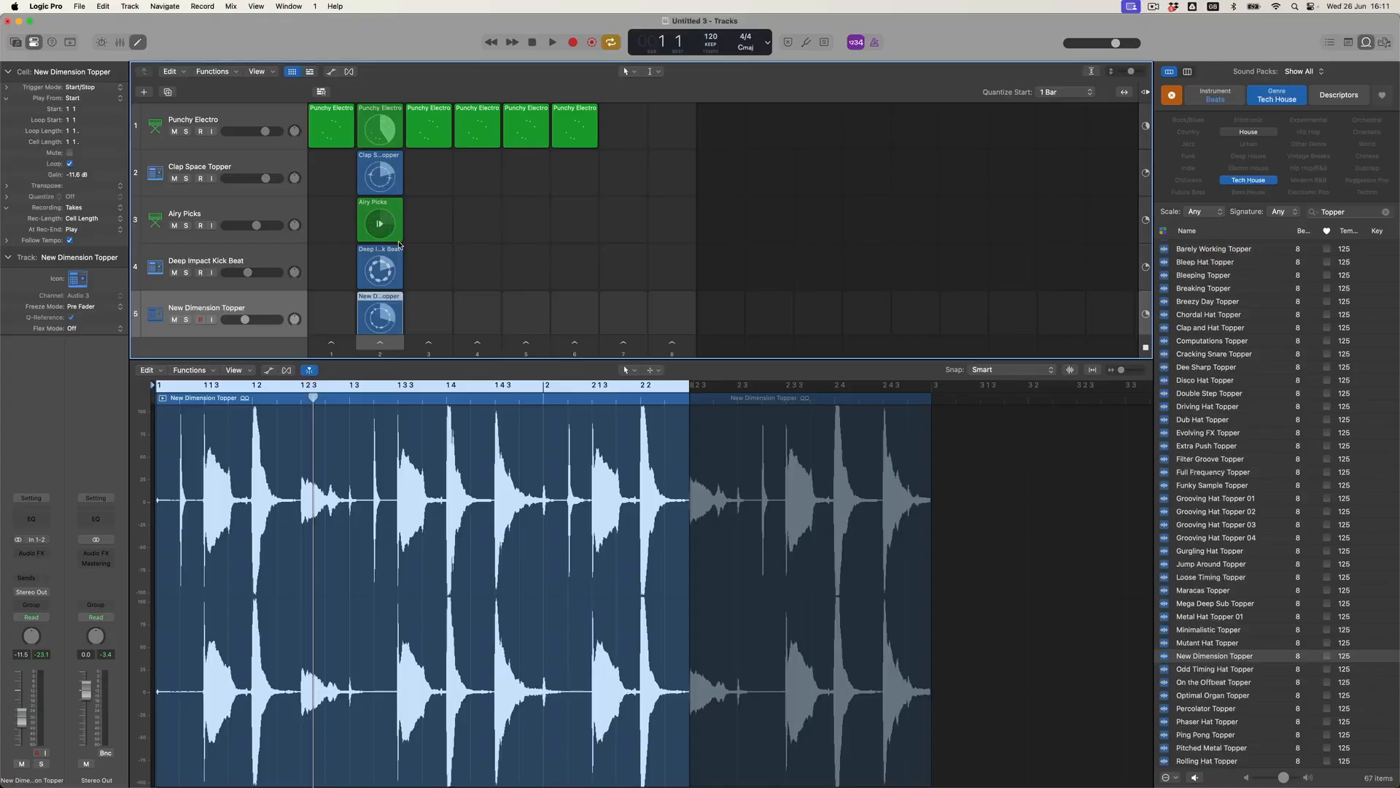
Copy Airy Picks, Clap Space Topper and kick cells into scenes 3 and 5; move the kick track to the top.
{"action": "left_click_drag", "start_coordinate": [388, 207], "coordinate": [523, 205]}
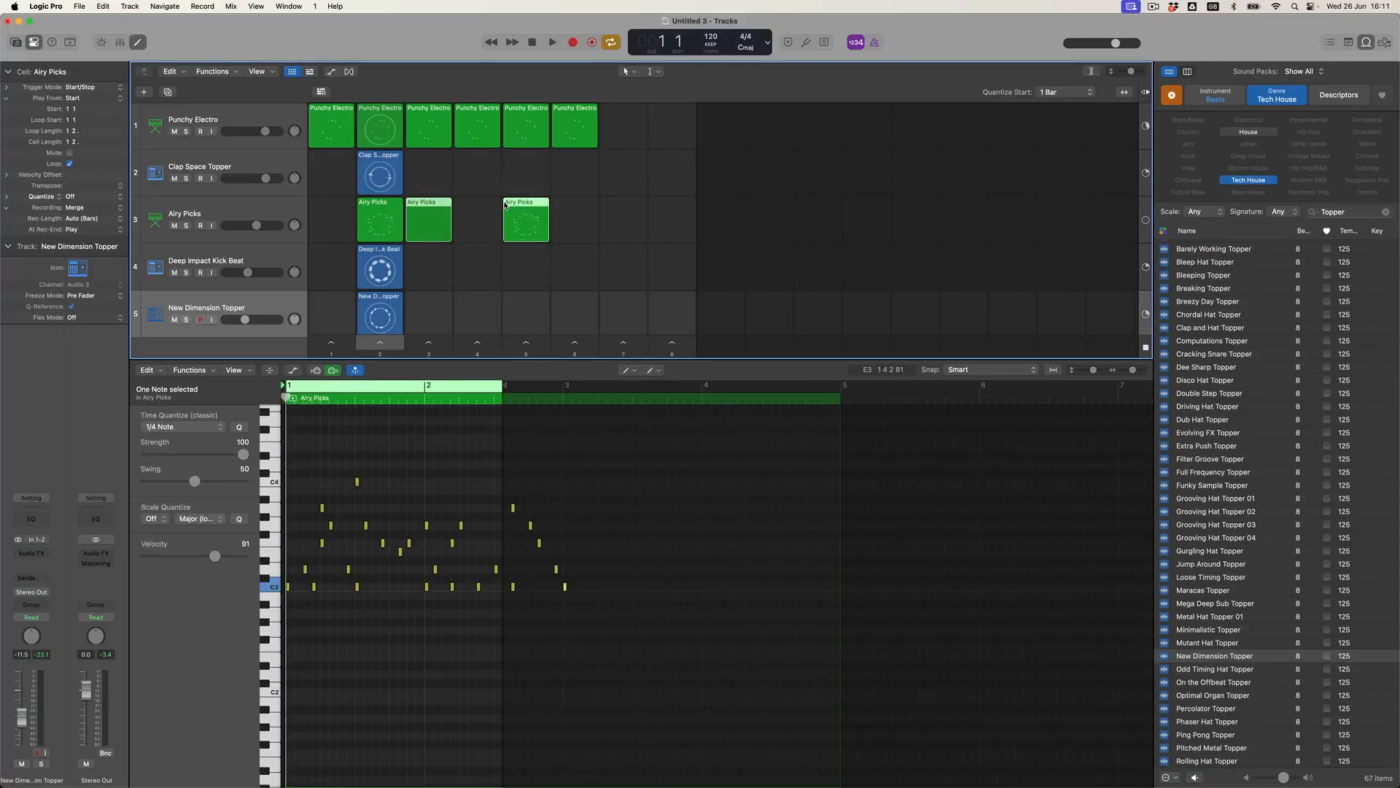
{"action": "left_click_drag", "start_coordinate": [379, 171], "coordinate": [524, 165]}
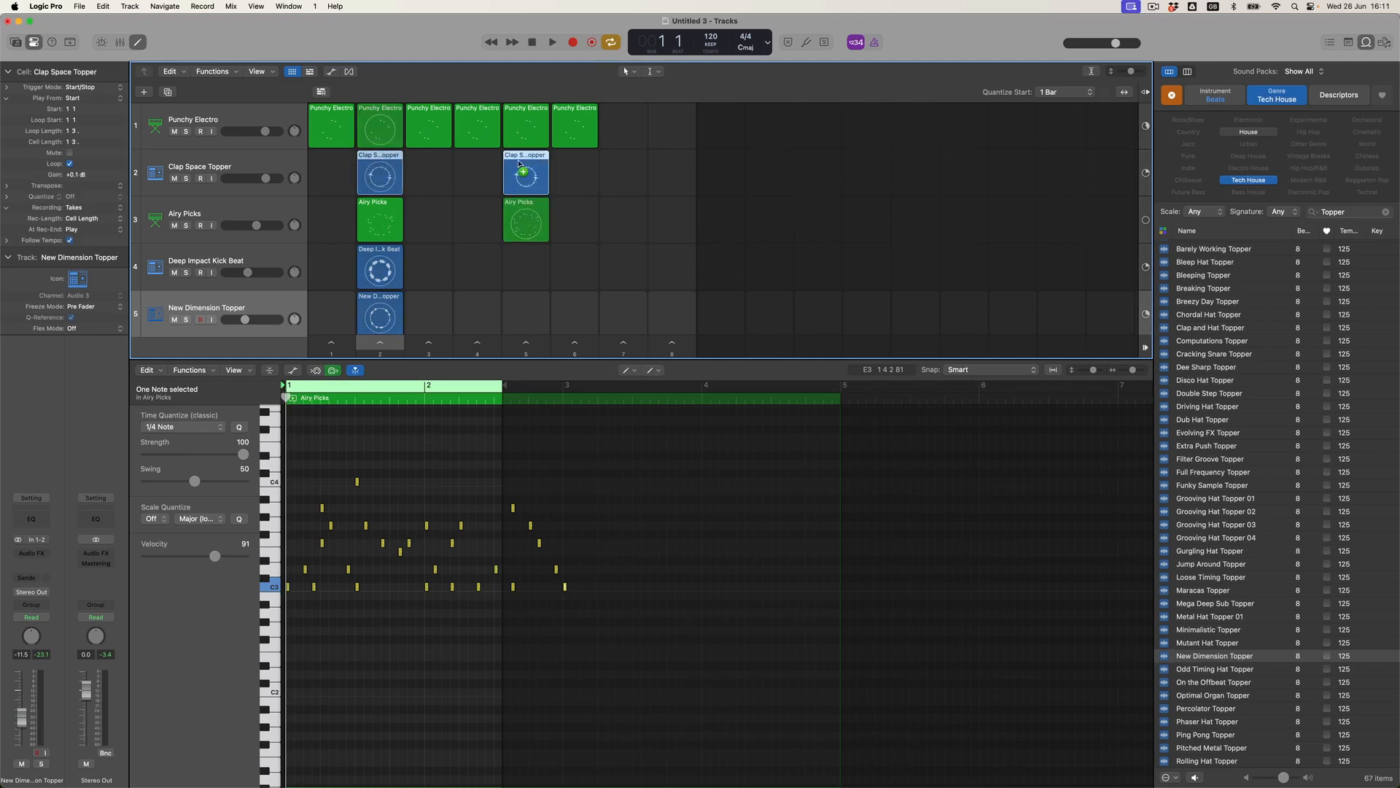
{"action": "left_click_drag", "start_coordinate": [379, 267], "coordinate": [515, 258]}
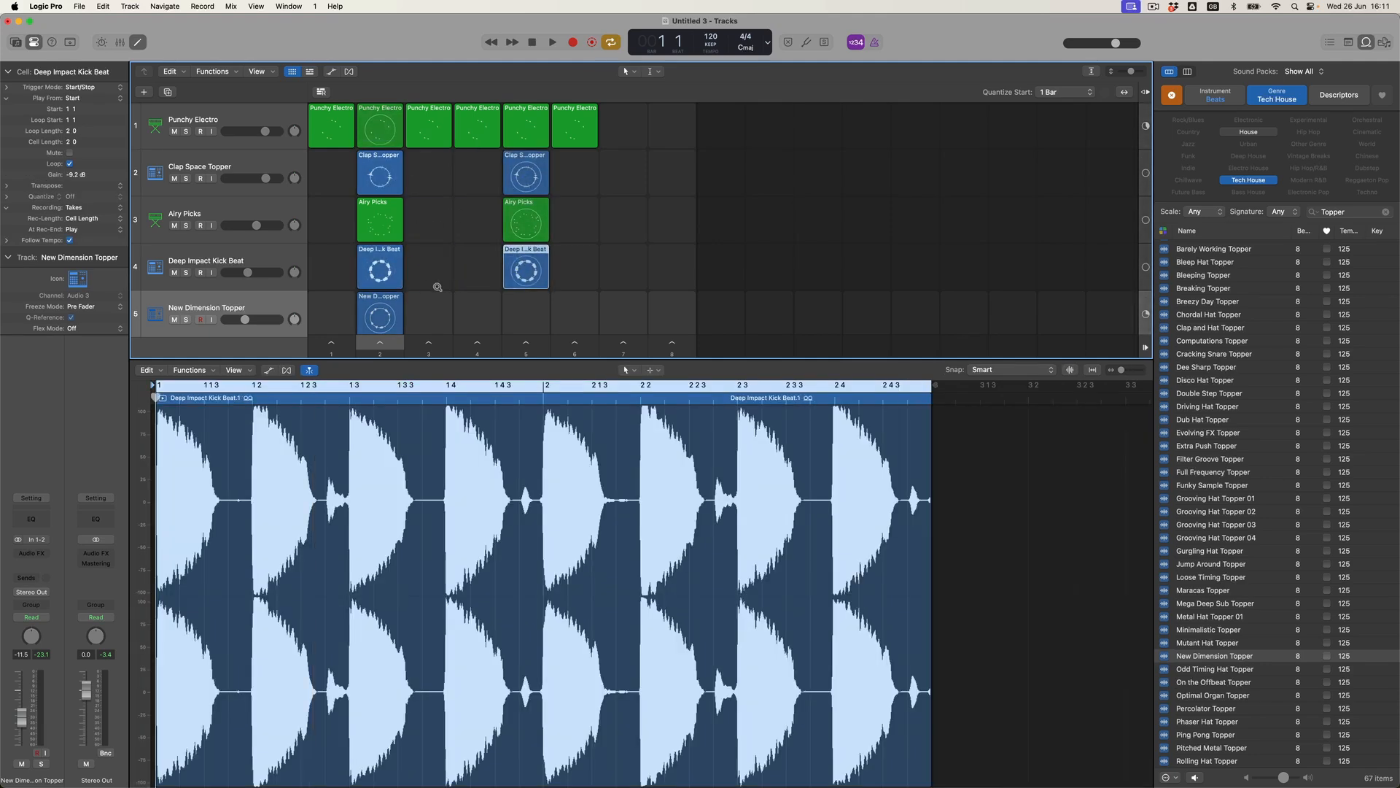
{"action": "left_click_drag", "start_coordinate": [393, 301], "coordinate": [492, 308]}
{"action": "left_click_drag", "start_coordinate": [266, 257], "coordinate": [265, 117]}
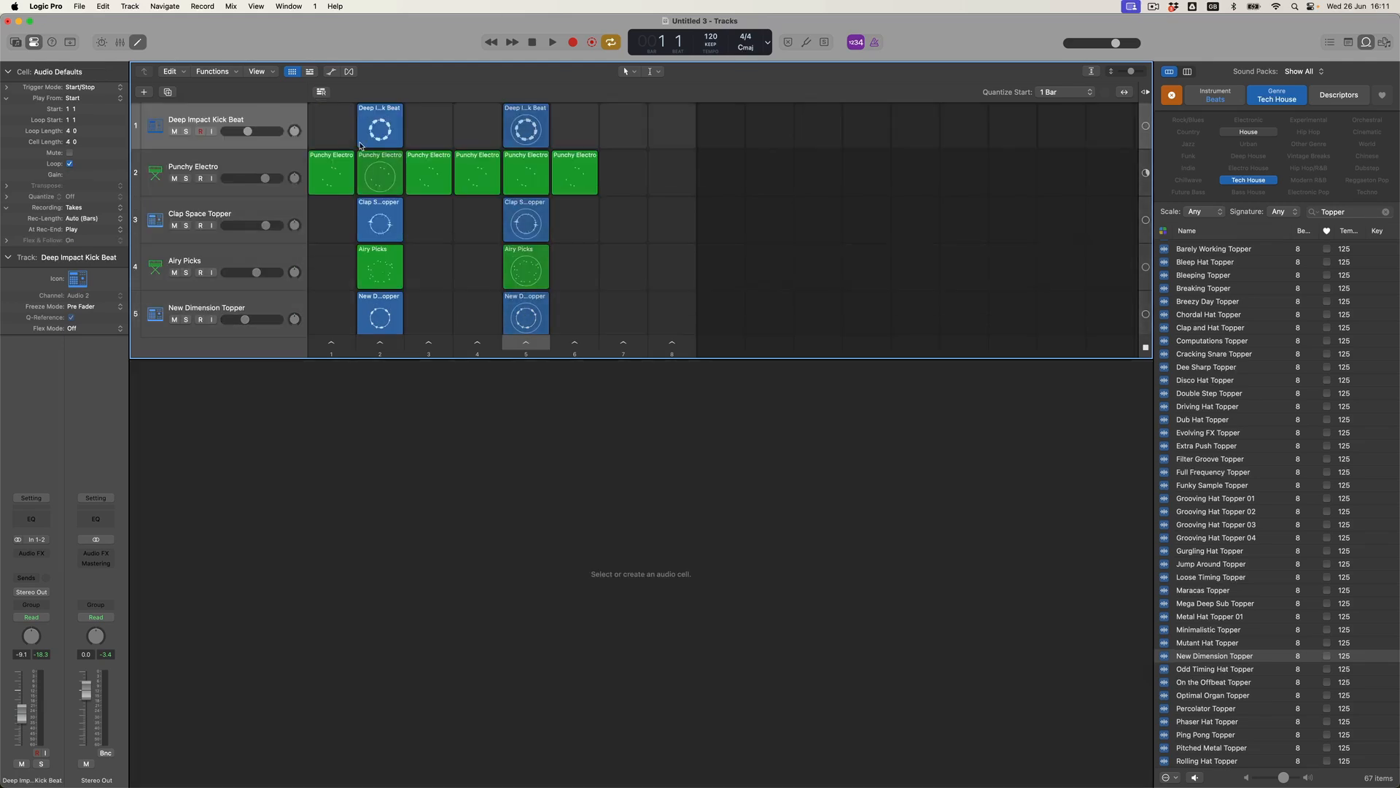
Delete the kick and Punchy Electro cells from scene 2.
{"action": "left_click", "coordinate": [398, 126]}
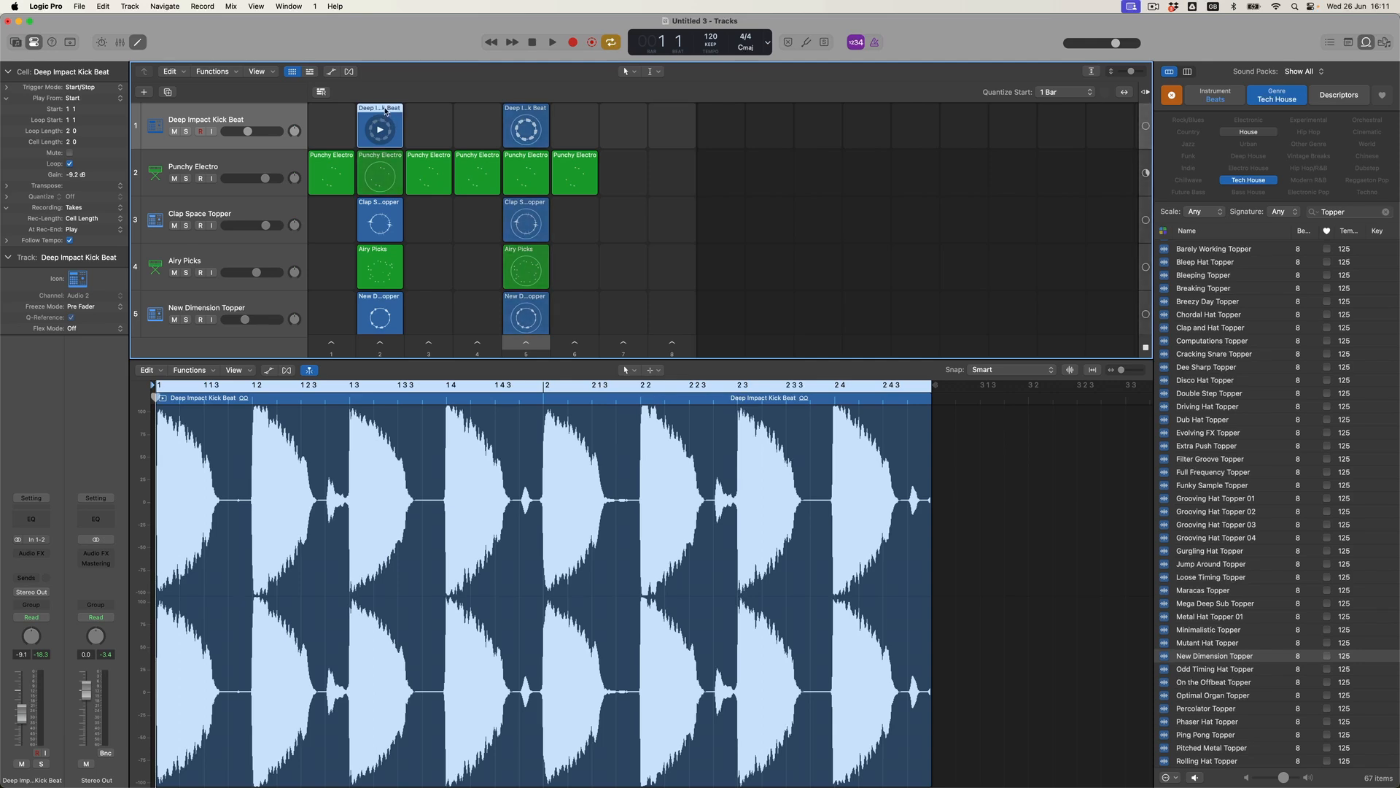
{"action": "key", "text": "Delete"}
{"action": "scroll", "coordinate": [406, 202], "scroll_direction": "down", "scroll_amount": 2}
{"action": "left_click_drag", "start_coordinate": [379, 232], "coordinate": [432, 226]}
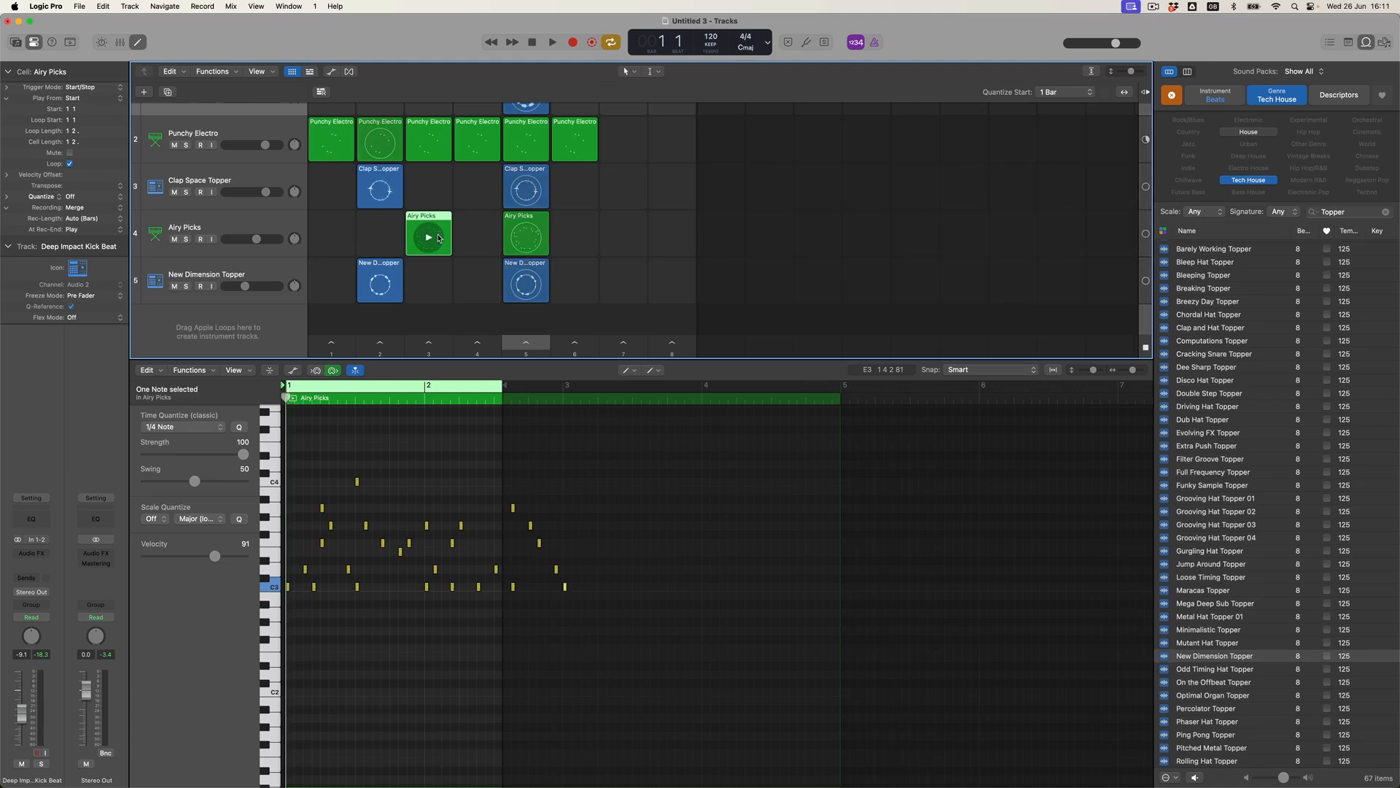
{"action": "scroll", "coordinate": [394, 190], "scroll_direction": "up", "scroll_amount": 2}
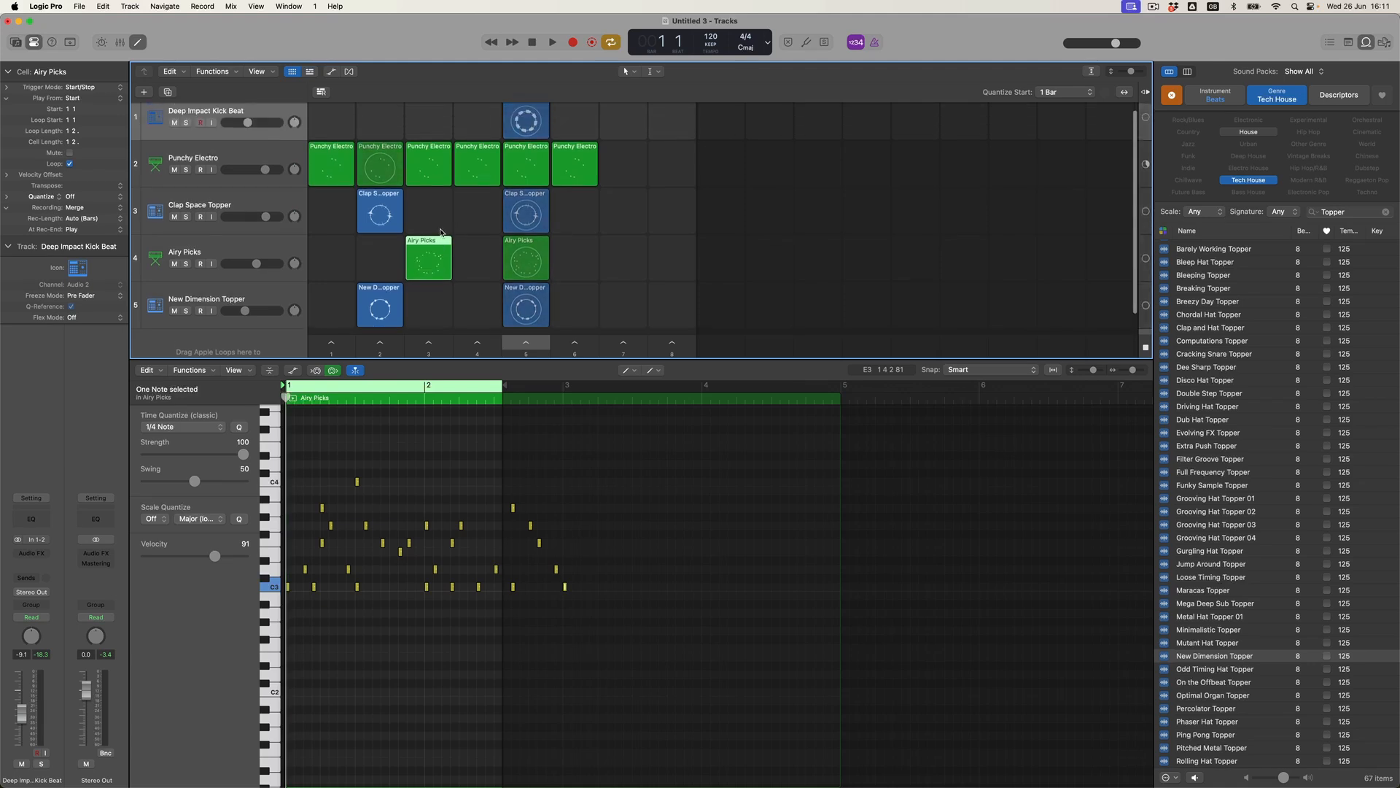
{"action": "left_click", "coordinate": [384, 148]}
{"action": "key", "text": "Delete"}
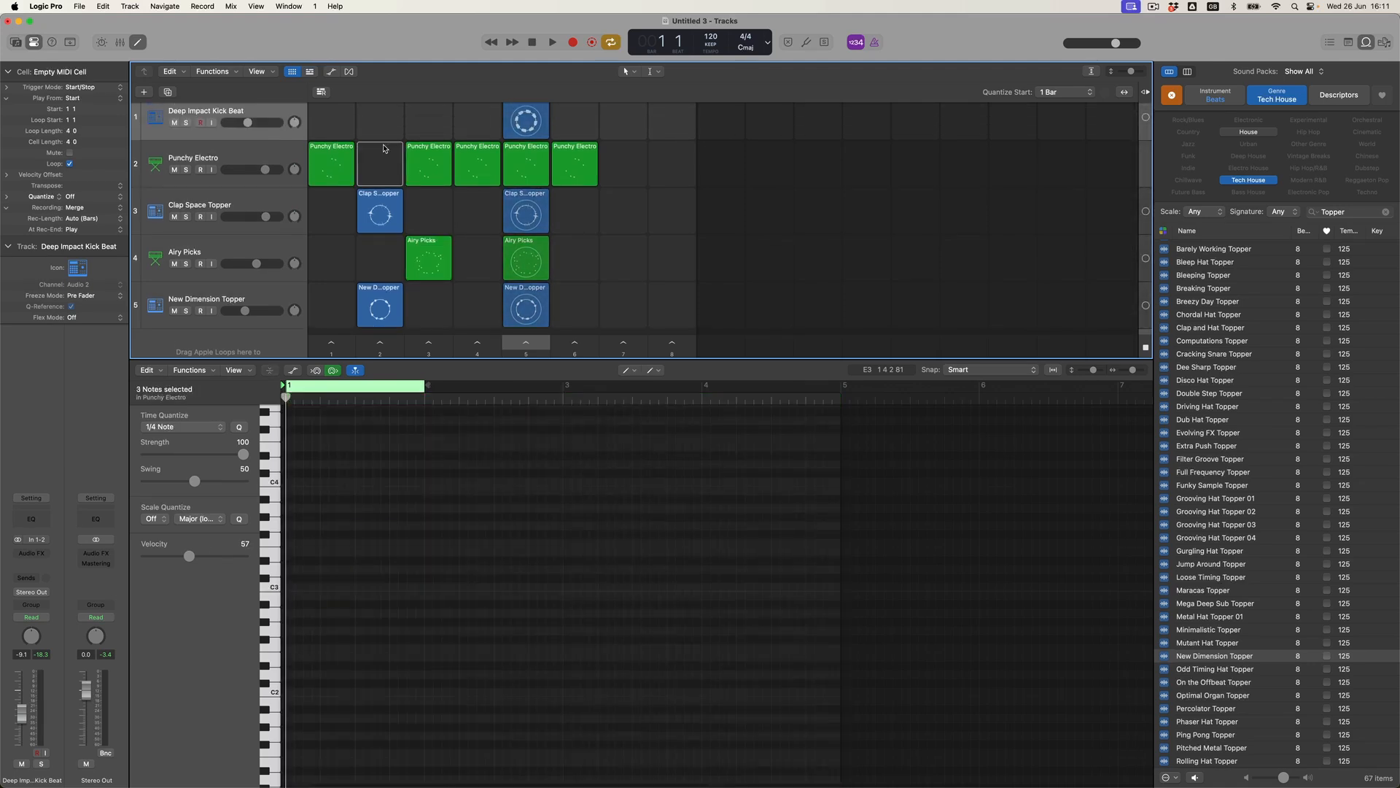
Copy Clap Space Topper into scenes 3 and 4, Airy Picks into scene 4, and remove Punchy Electro from scene 3.
{"action": "left_click_drag", "start_coordinate": [379, 215], "coordinate": [479, 242]}
{"action": "left_click_drag", "start_coordinate": [432, 195], "coordinate": [476, 210]}
{"action": "left_click_drag", "start_coordinate": [385, 293], "coordinate": [479, 291]}
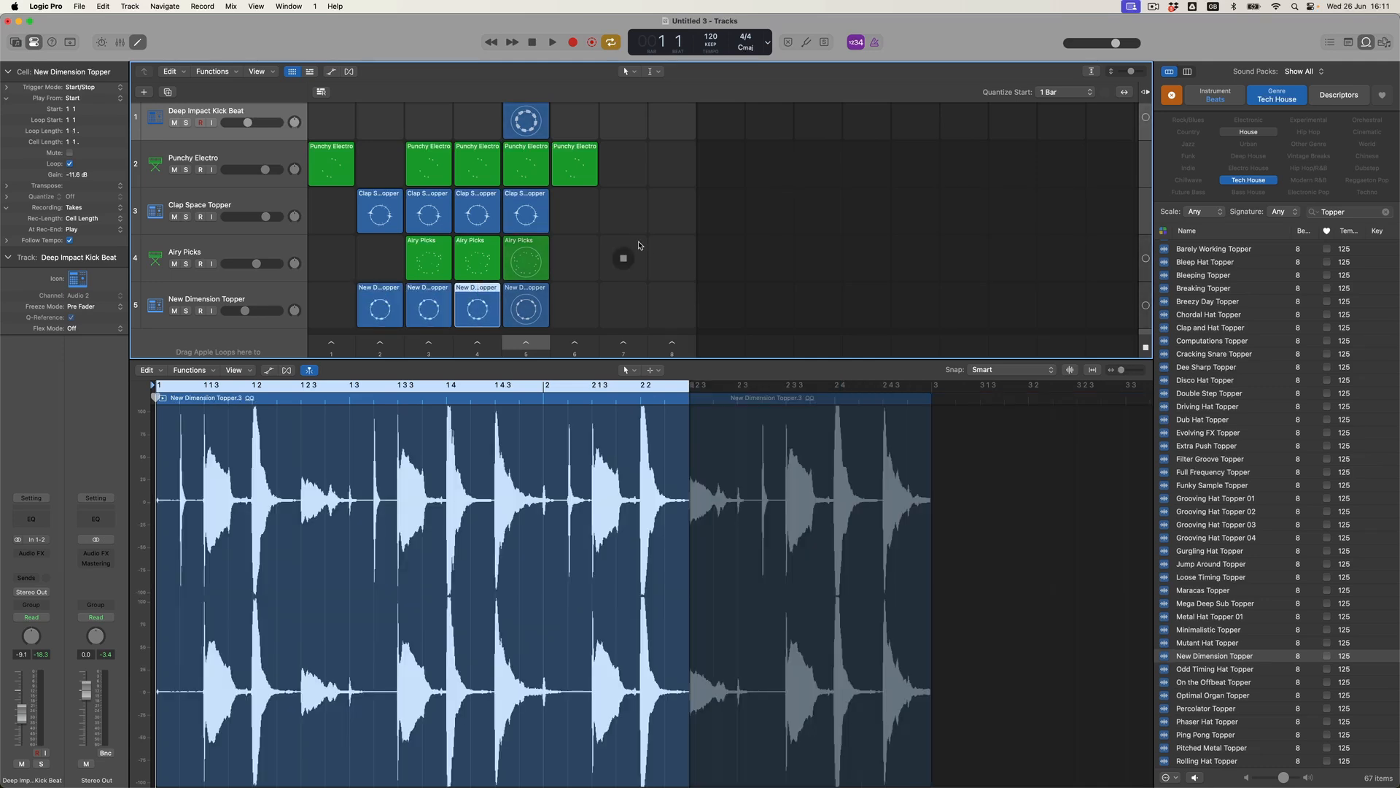
{"action": "scroll", "coordinate": [636, 234], "scroll_direction": "down", "scroll_amount": 2}
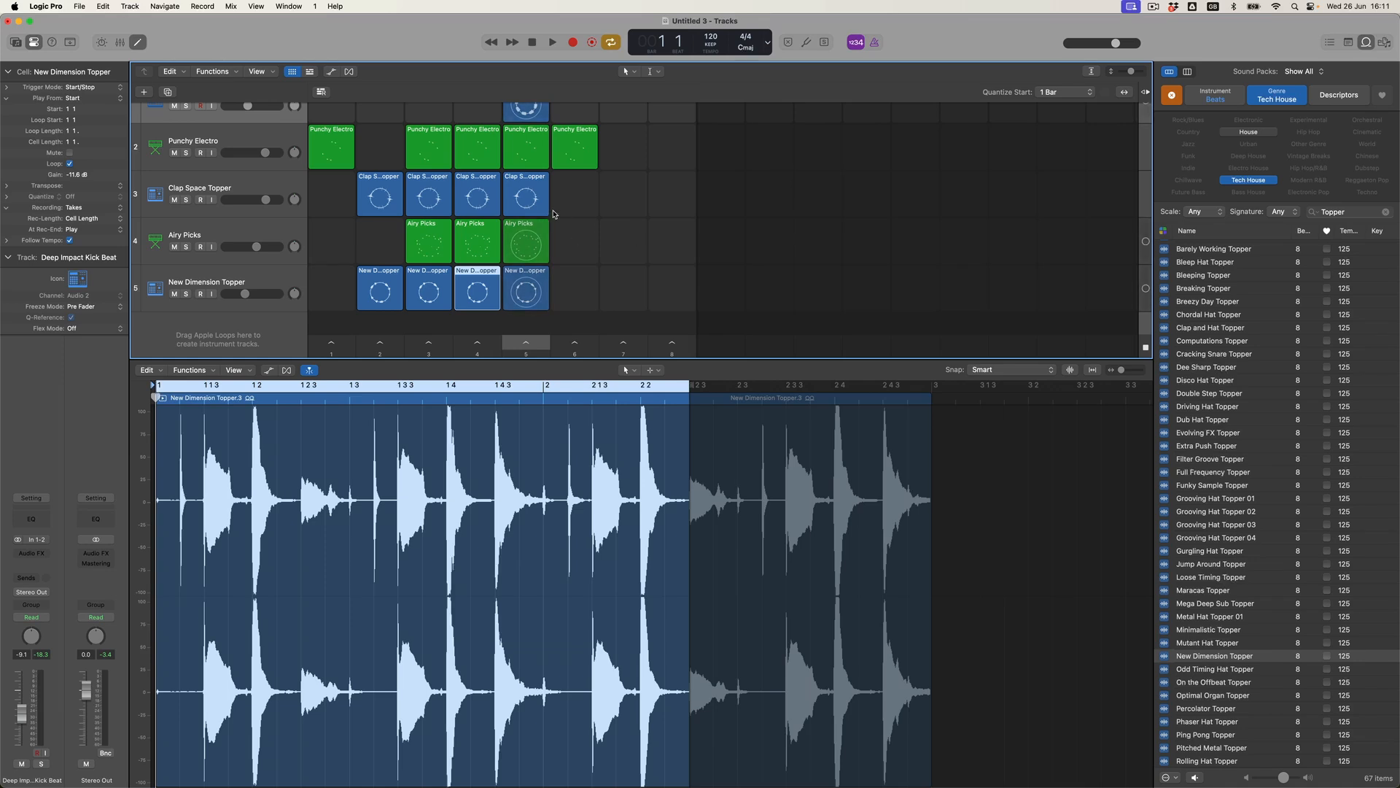
{"action": "scroll", "coordinate": [452, 190], "scroll_direction": "up", "scroll_amount": 1}
{"action": "left_click", "coordinate": [428, 159]}
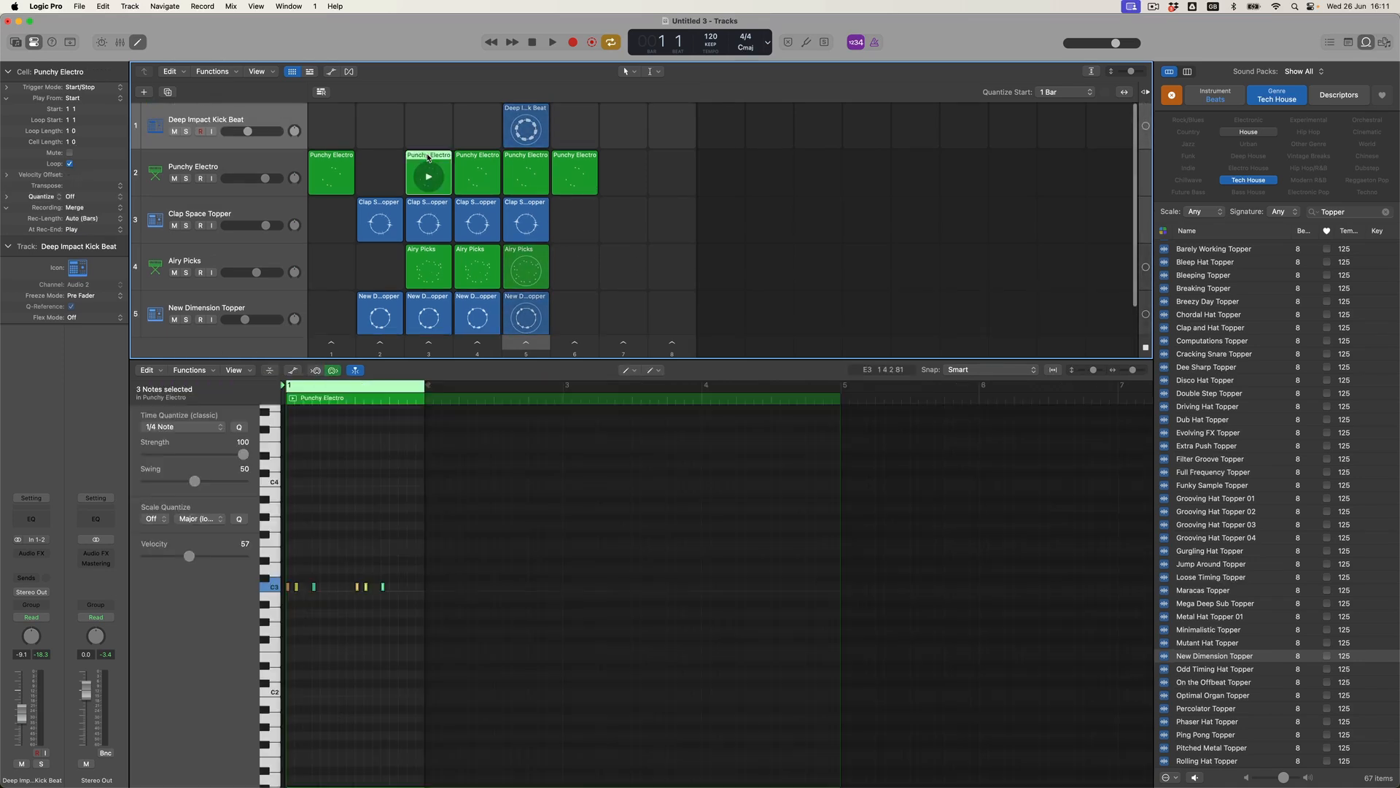
{"action": "key", "text": "Delete"}
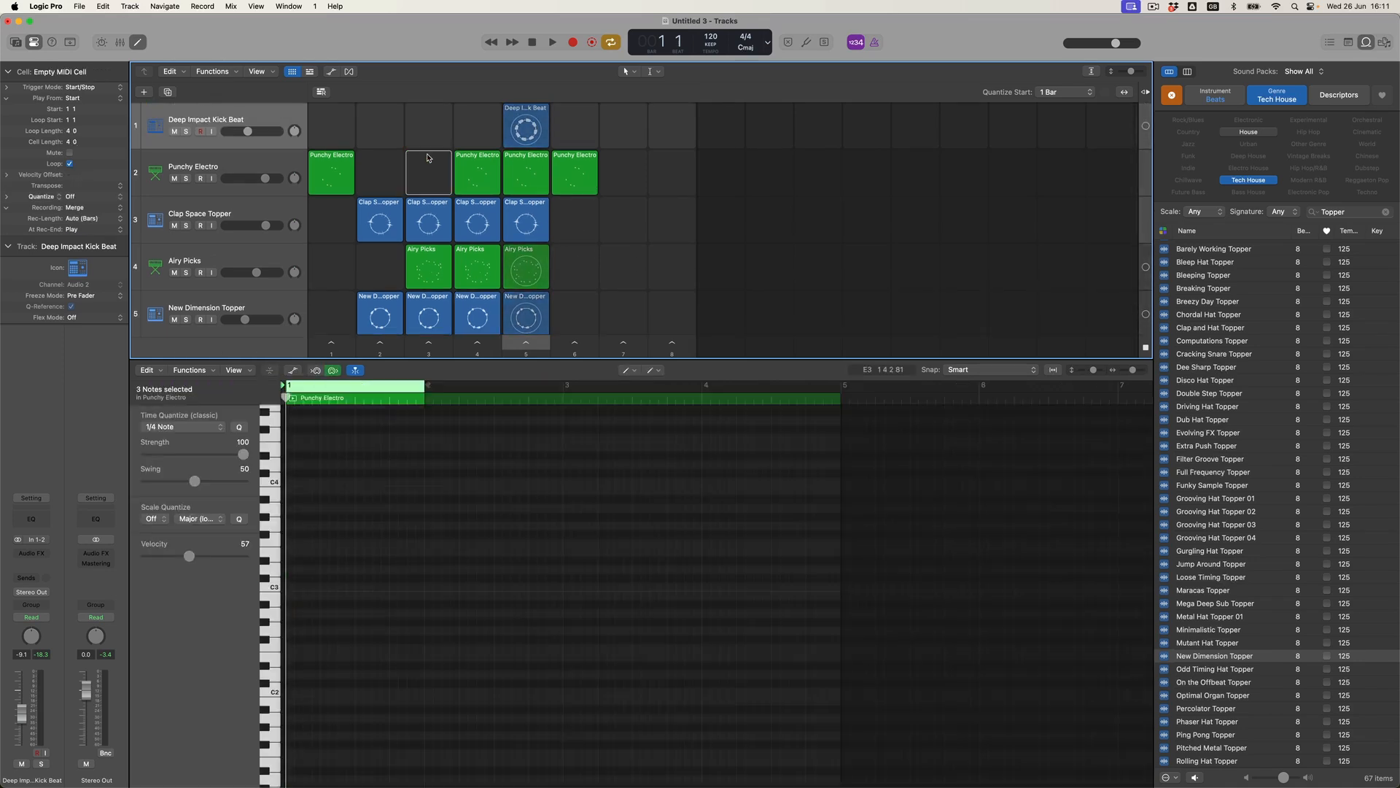
Launch scene 2, queue scenes 3, 4 and 5 in turn, then stop playback.
{"action": "left_click", "coordinate": [385, 345]}
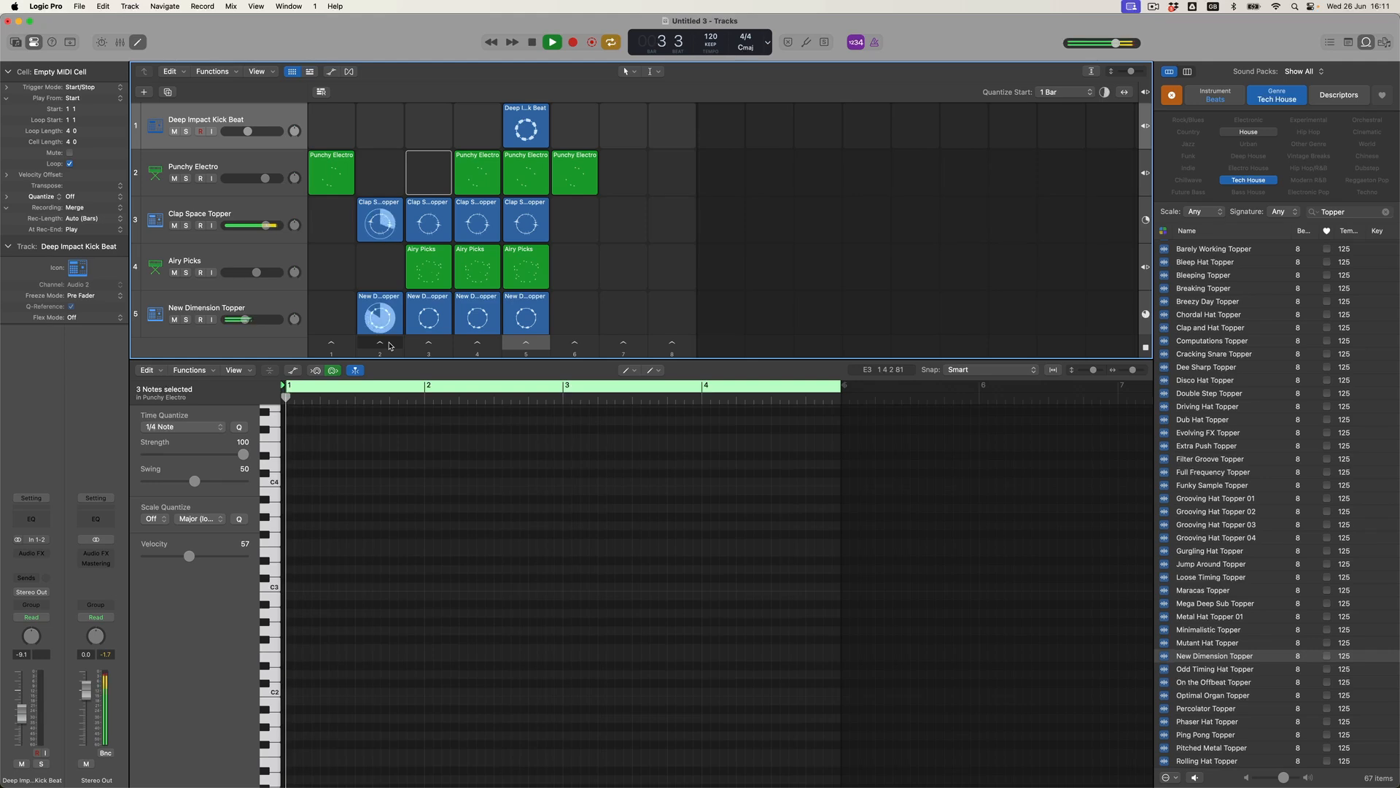
{"action": "left_click", "coordinate": [432, 345]}
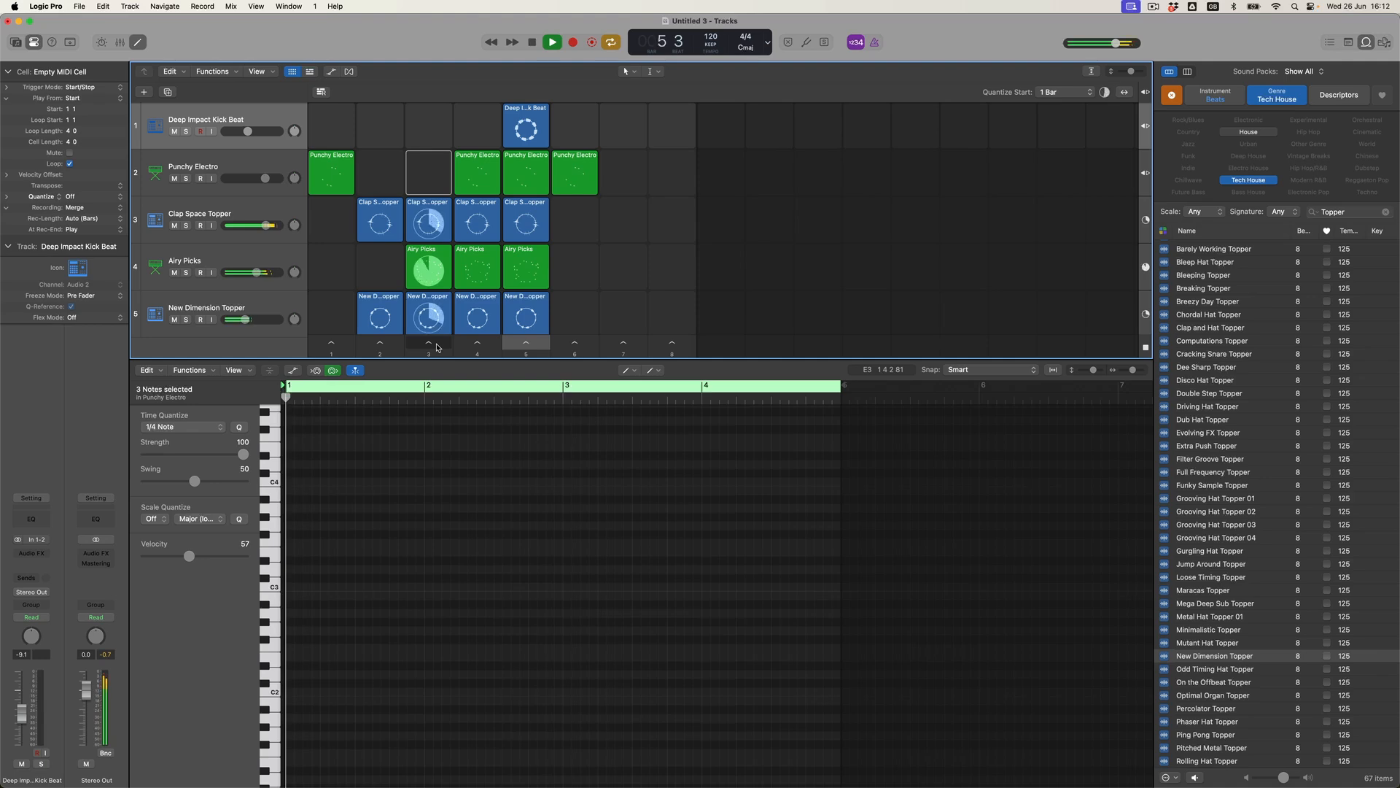
{"action": "left_click", "coordinate": [477, 343]}
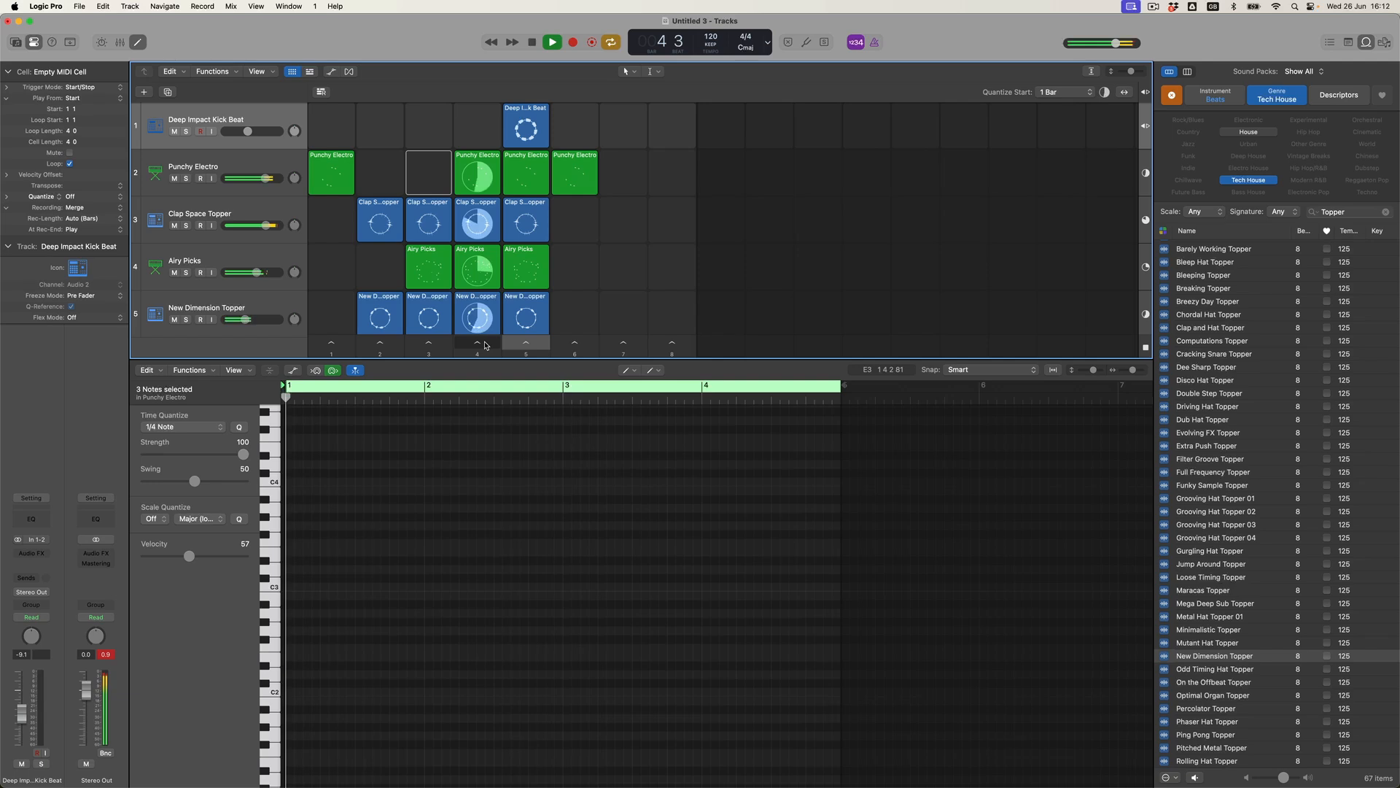
{"action": "left_click", "coordinate": [511, 345]}
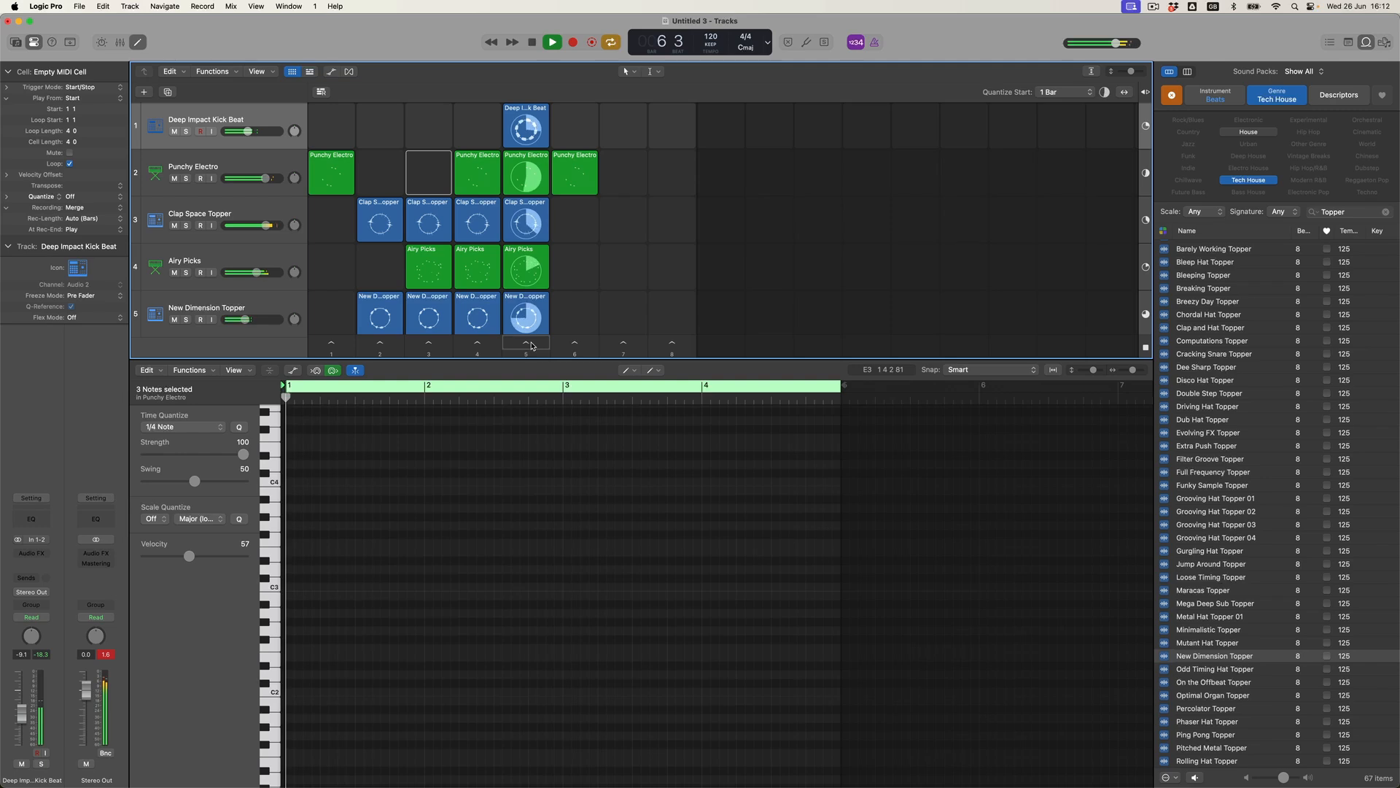
{"action": "left_click", "coordinate": [531, 43]}
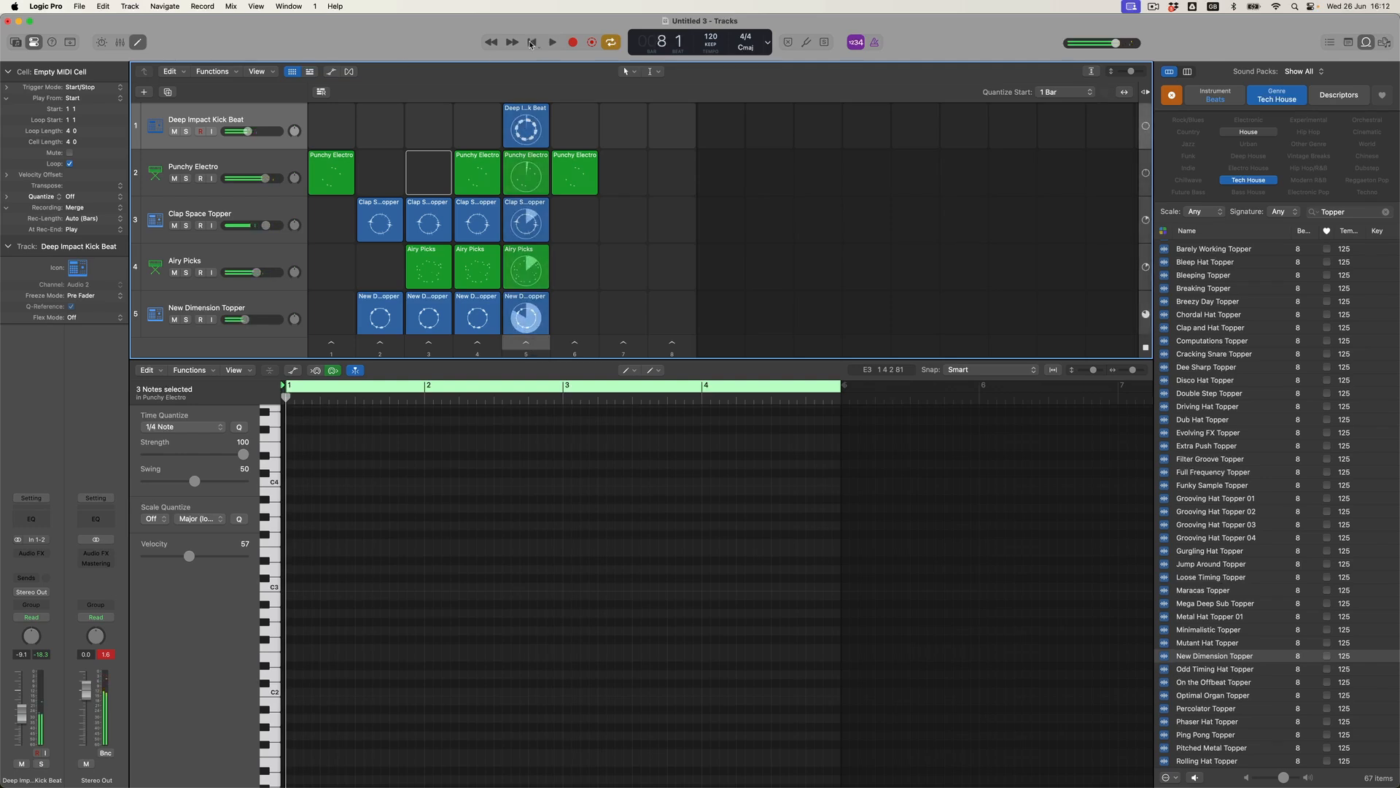